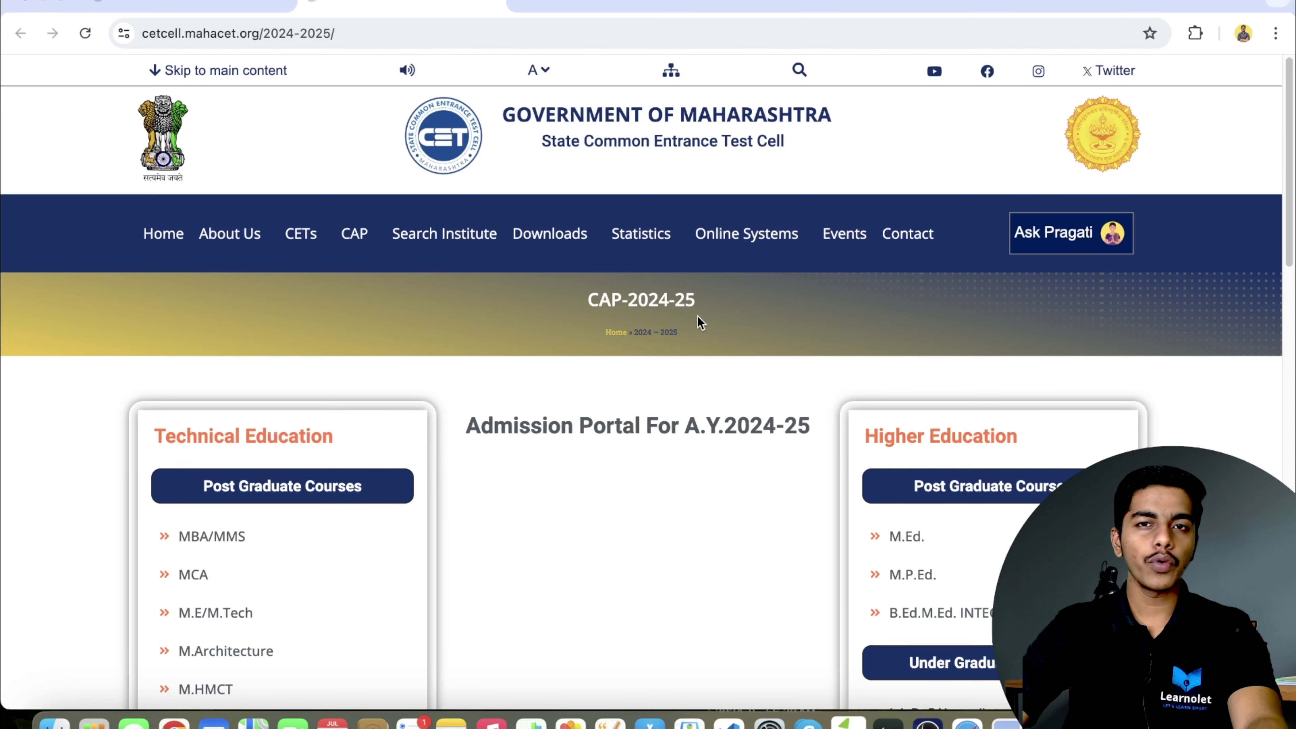
Open the B.E/ B.Tech admission site from the undergraduate courses under Technical Education.
scroll(612, 368, down, 2)
scroll(612, 365, down, 2)
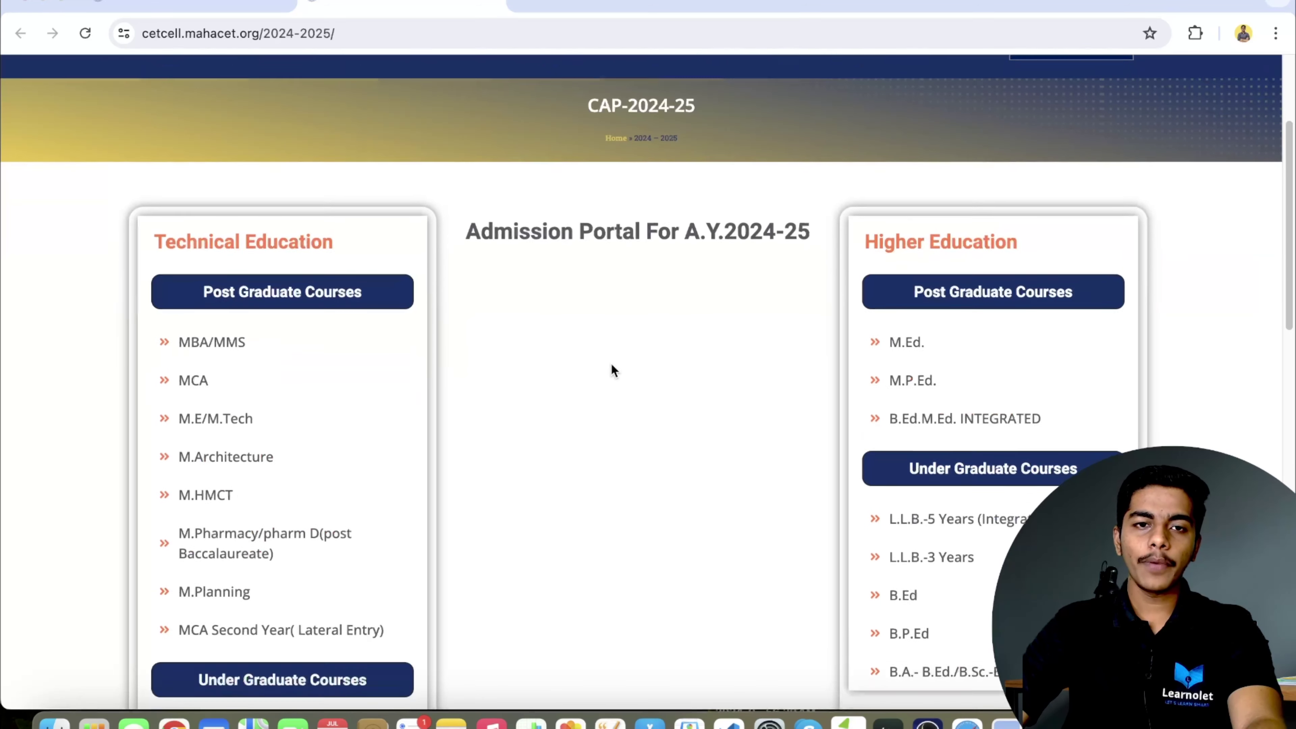
scroll(280, 287, down, 6)
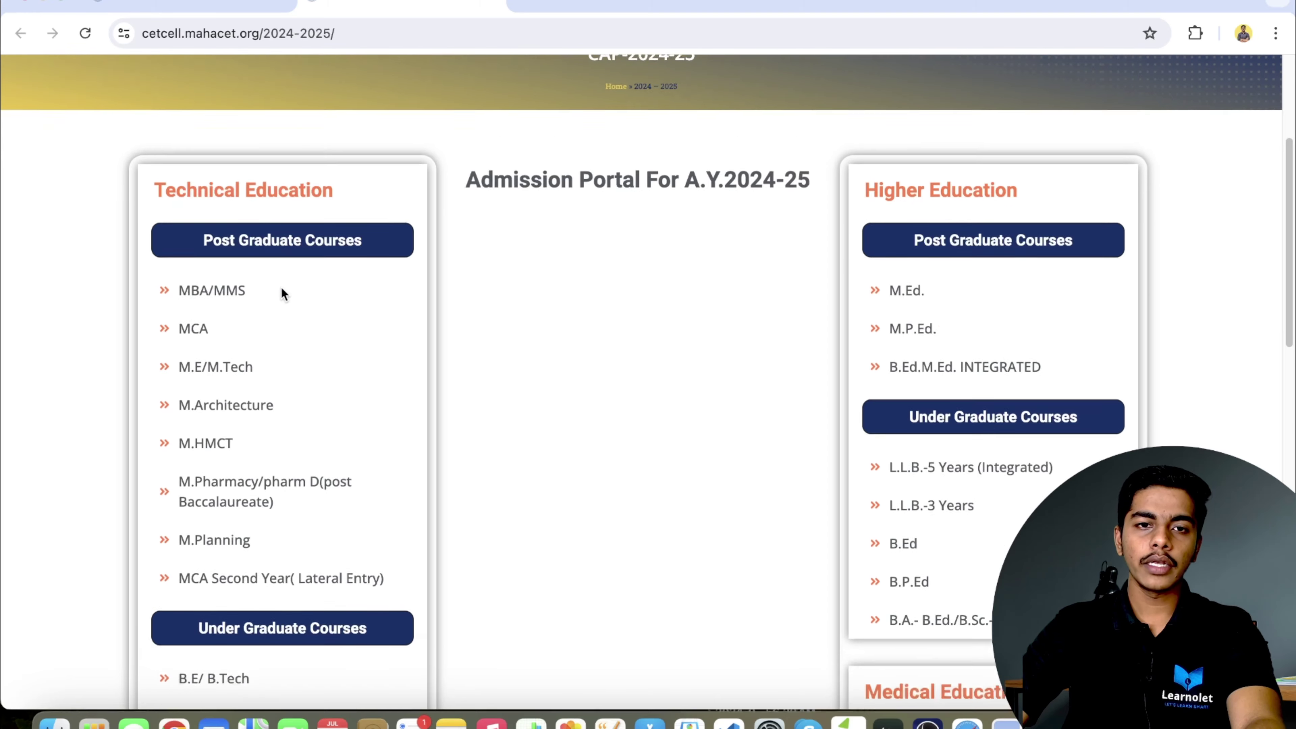
scroll(283, 293, down, 2)
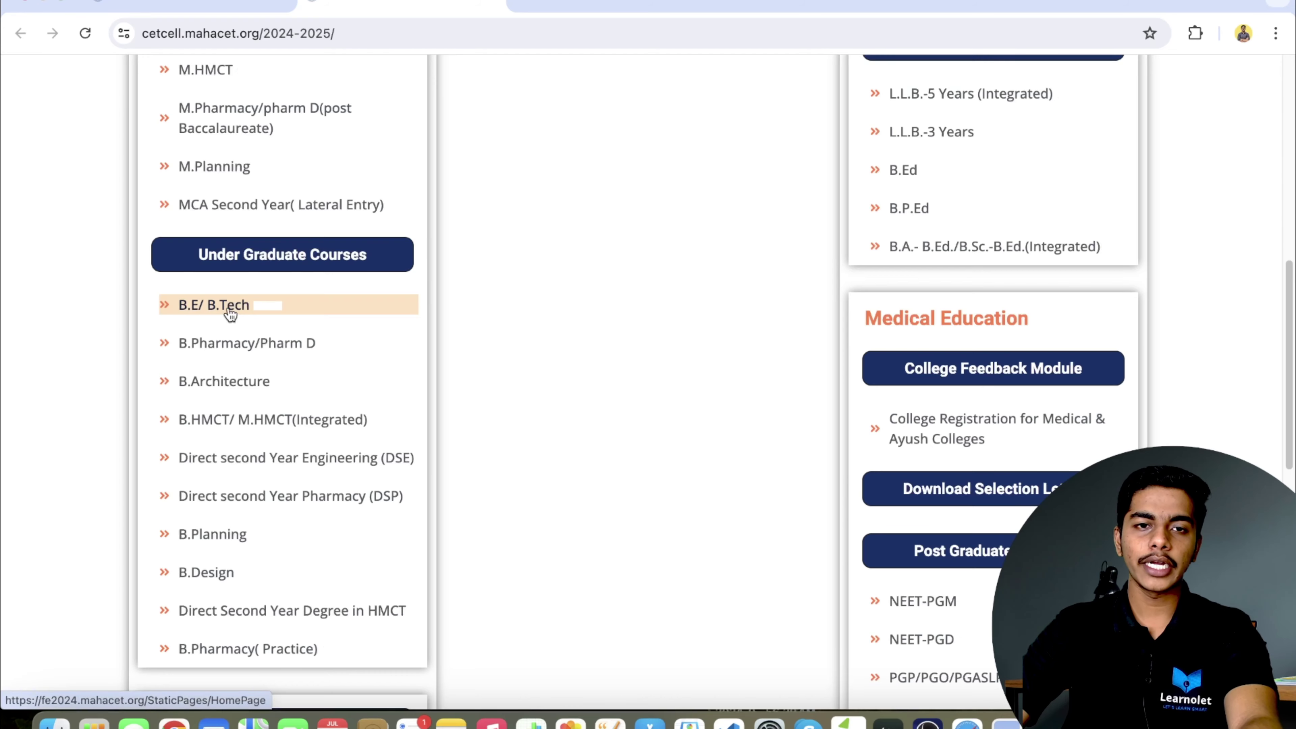
scroll(234, 315, up, 3)
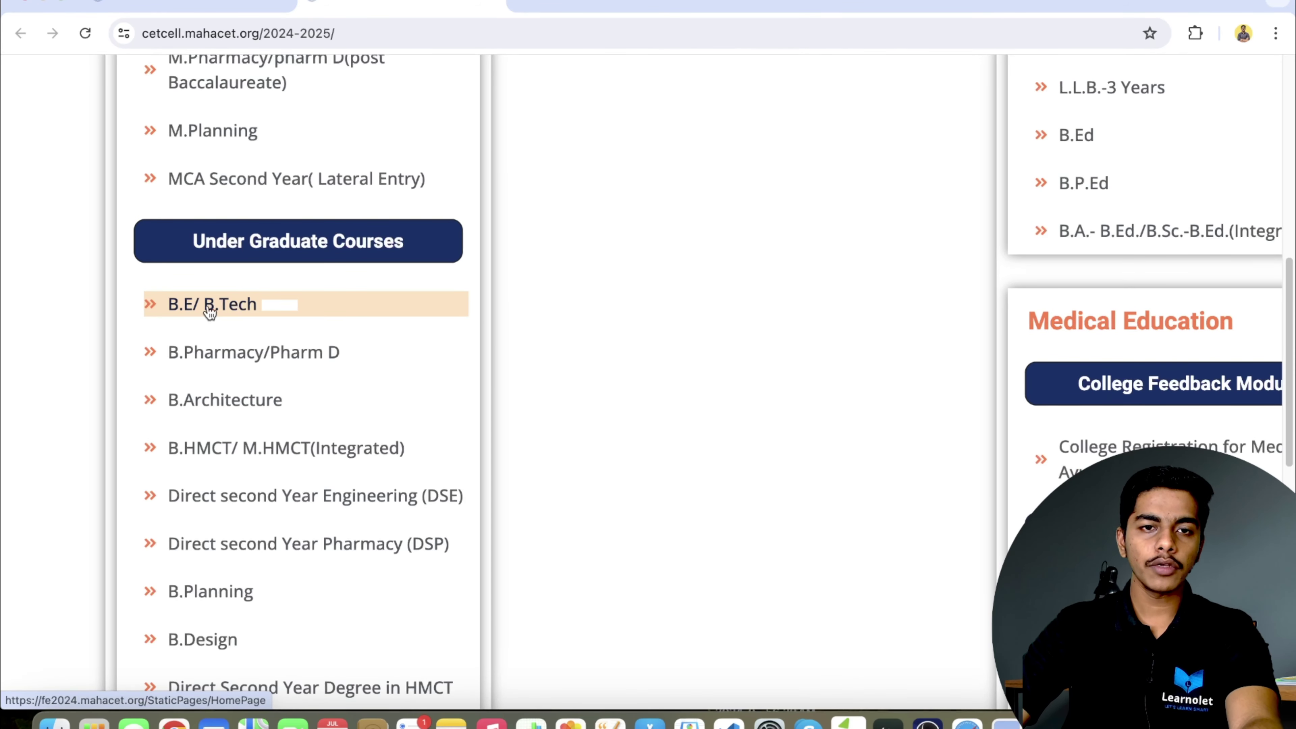
click(209, 305)
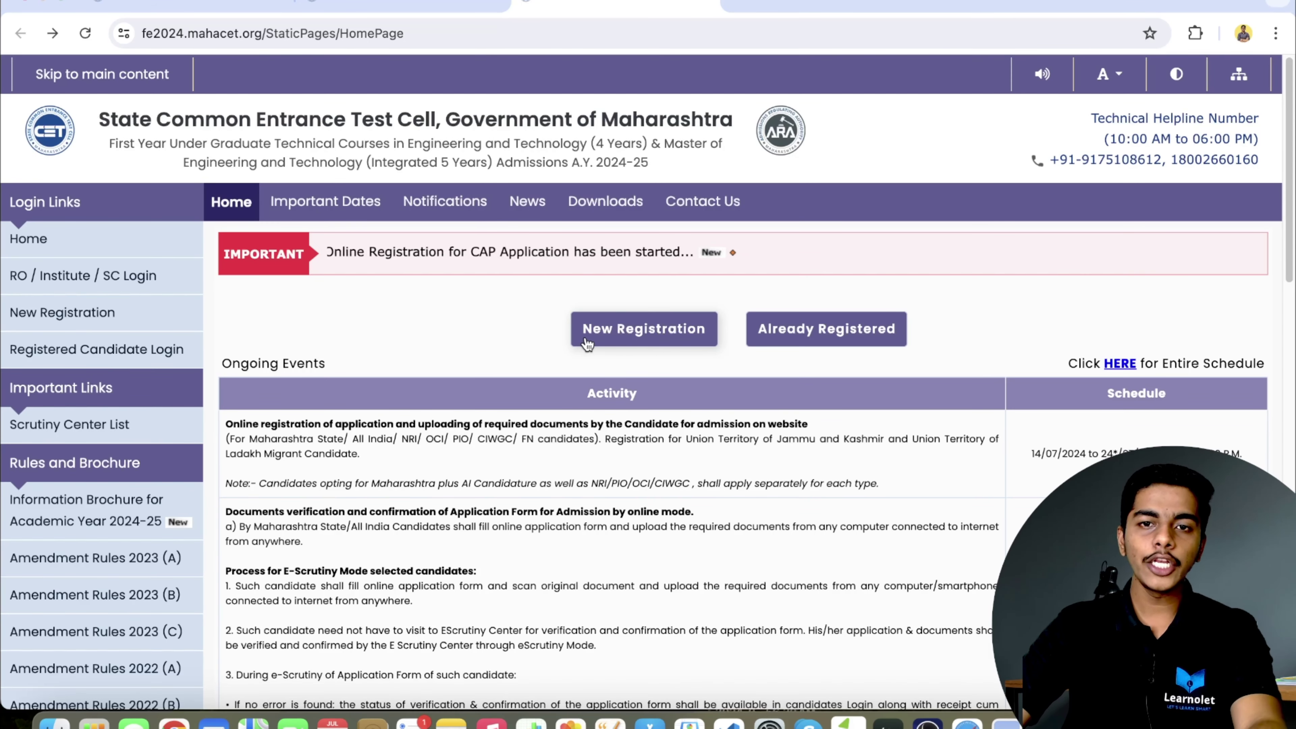
Start a new registration and answer Yes to having appeared for PCM MHT-CET 2024, pointing out the application and roll number fields.
click(621, 336)
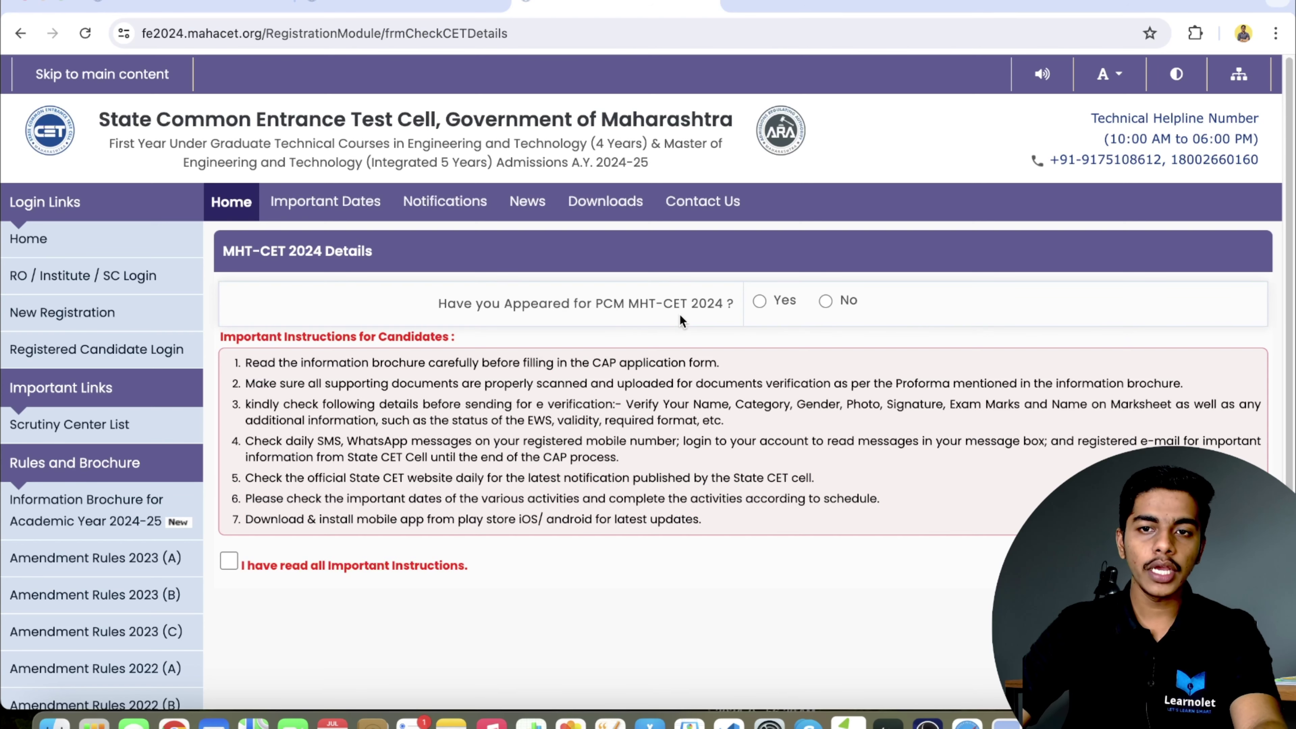
click(760, 300)
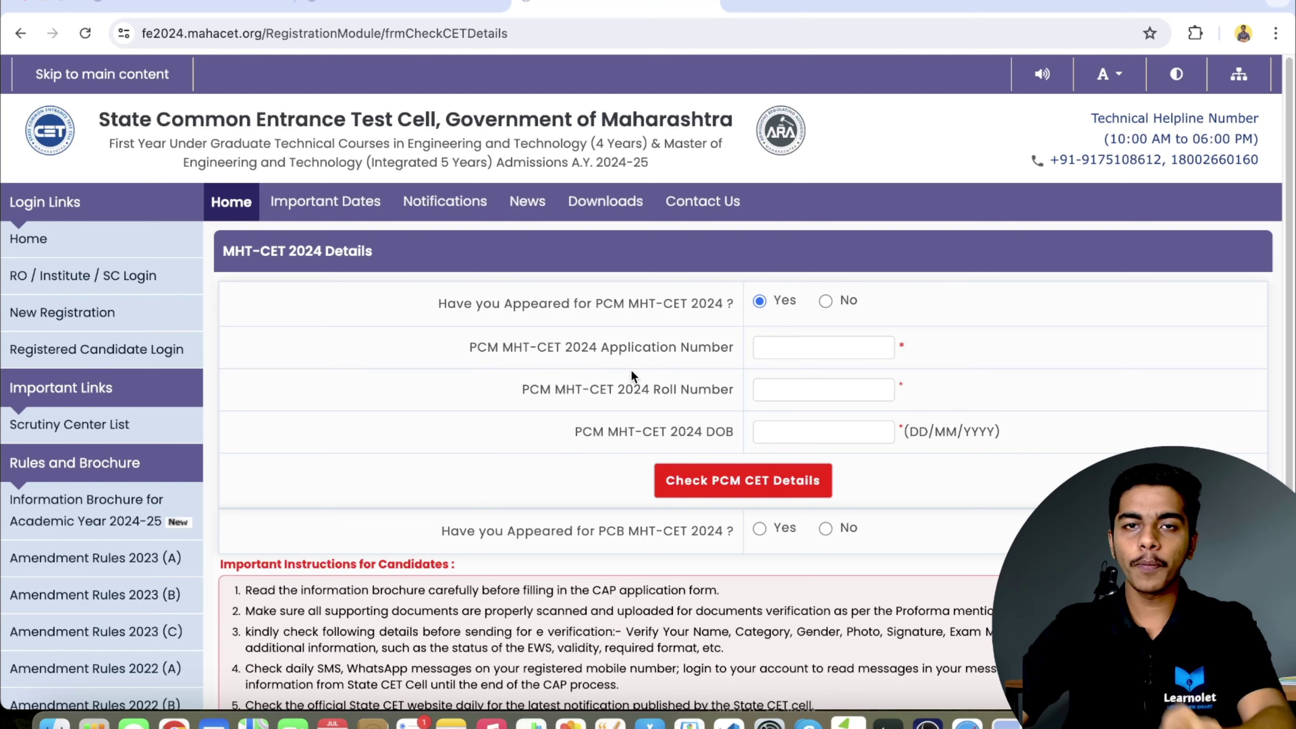
drag(606, 353, 718, 353)
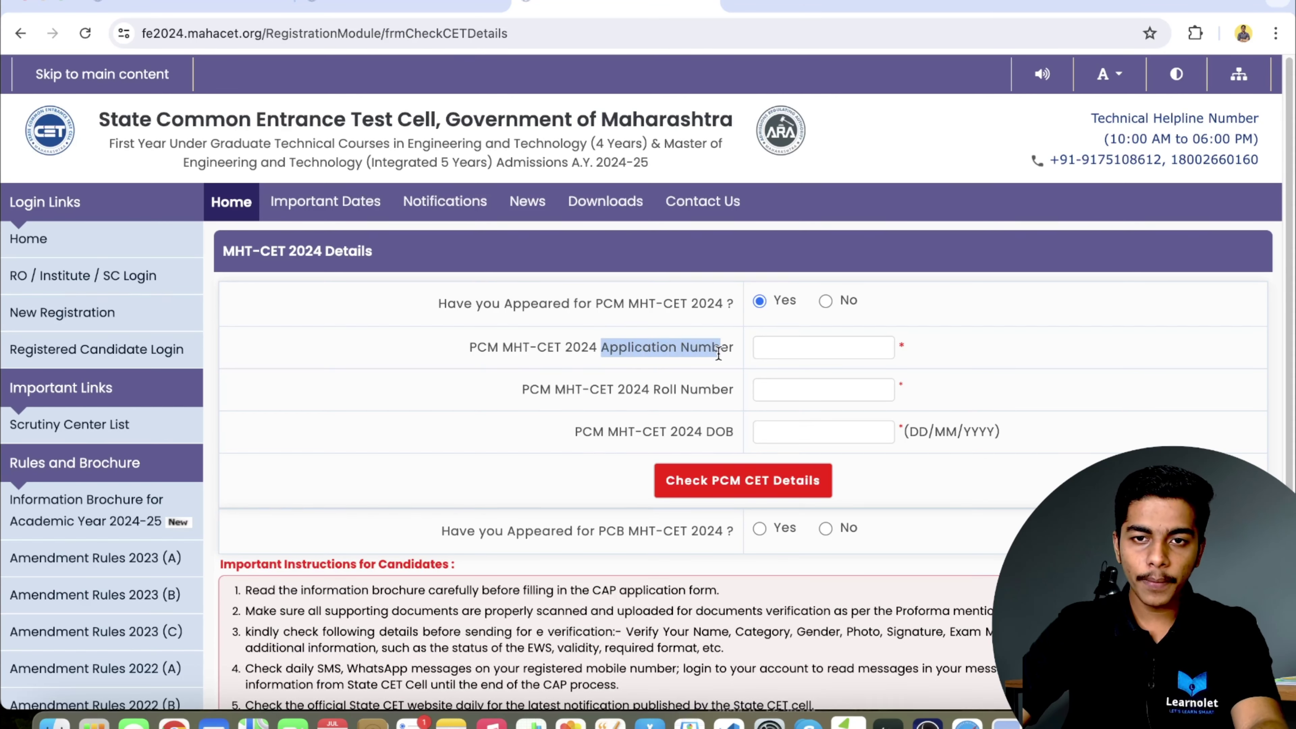
drag(653, 389, 713, 389)
click(786, 340)
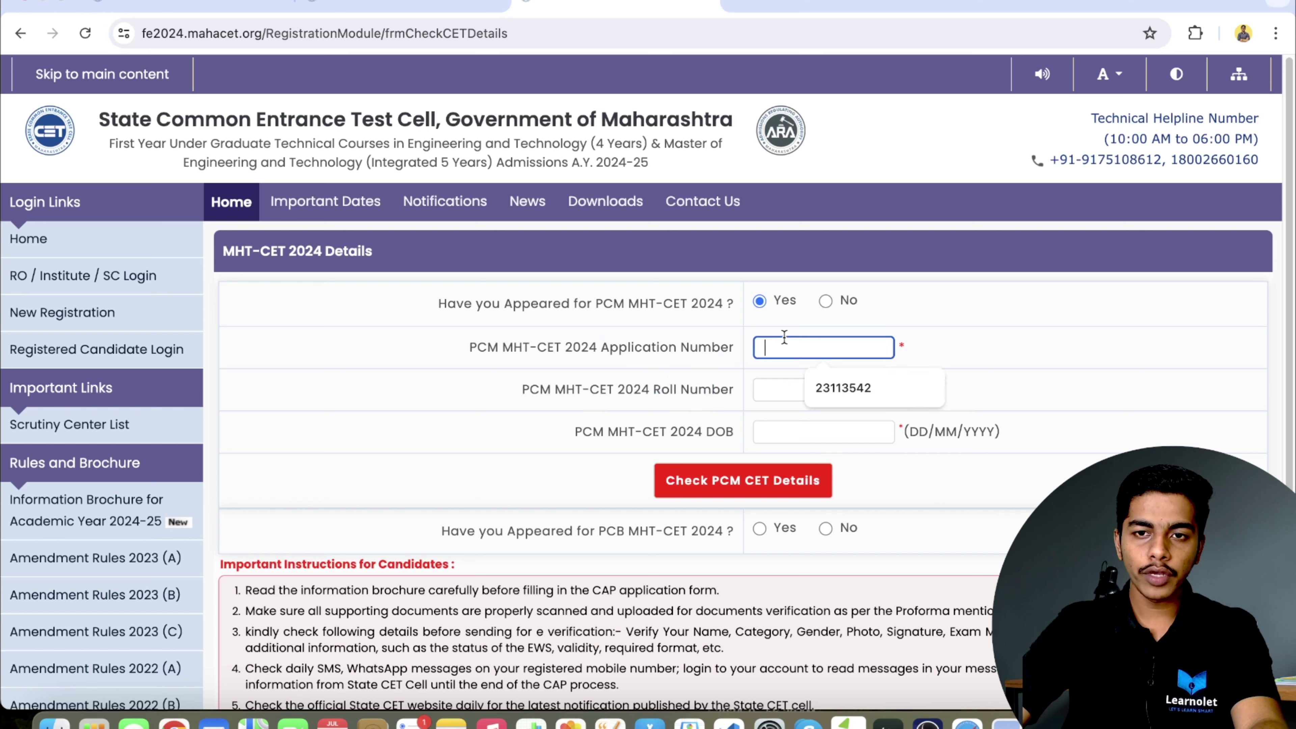
click(749, 362)
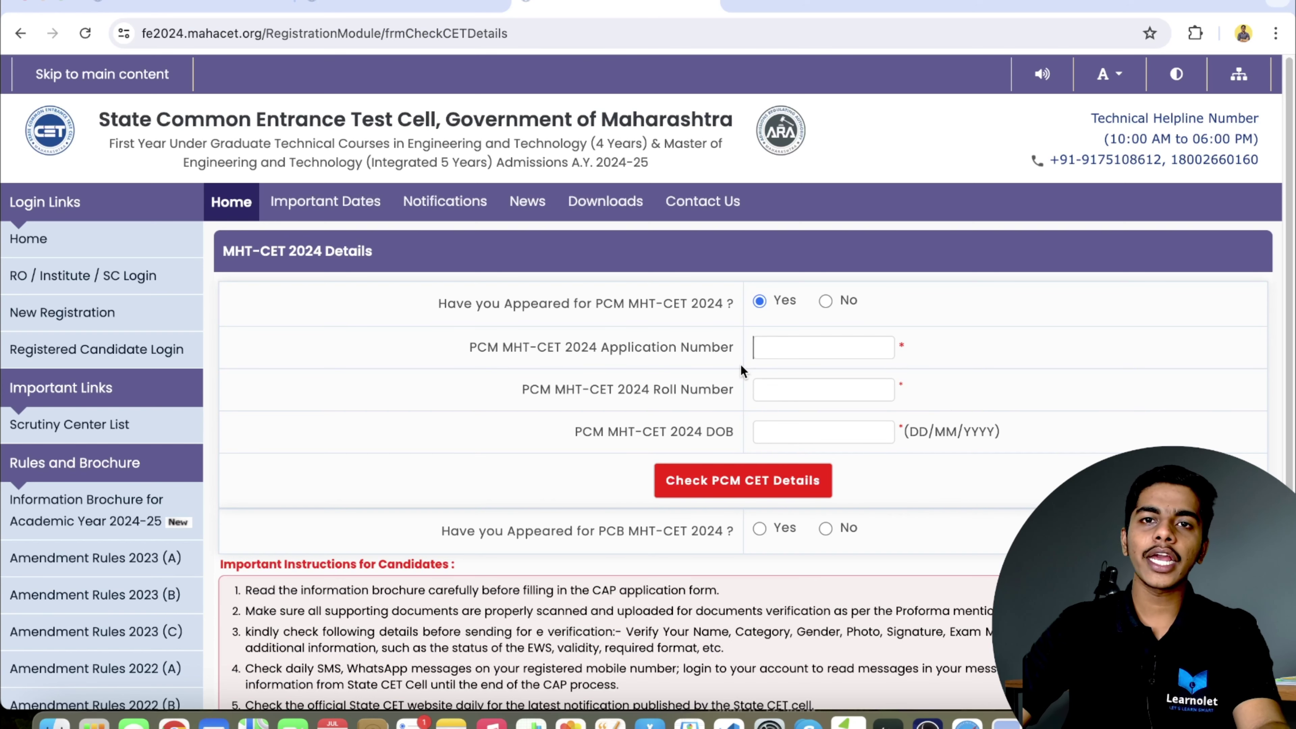
Try answering No for PCM and PCB MHT-CET 2024 and Yes for JEE (Main) 2024, and return the PCM answer to Yes.
click(826, 302)
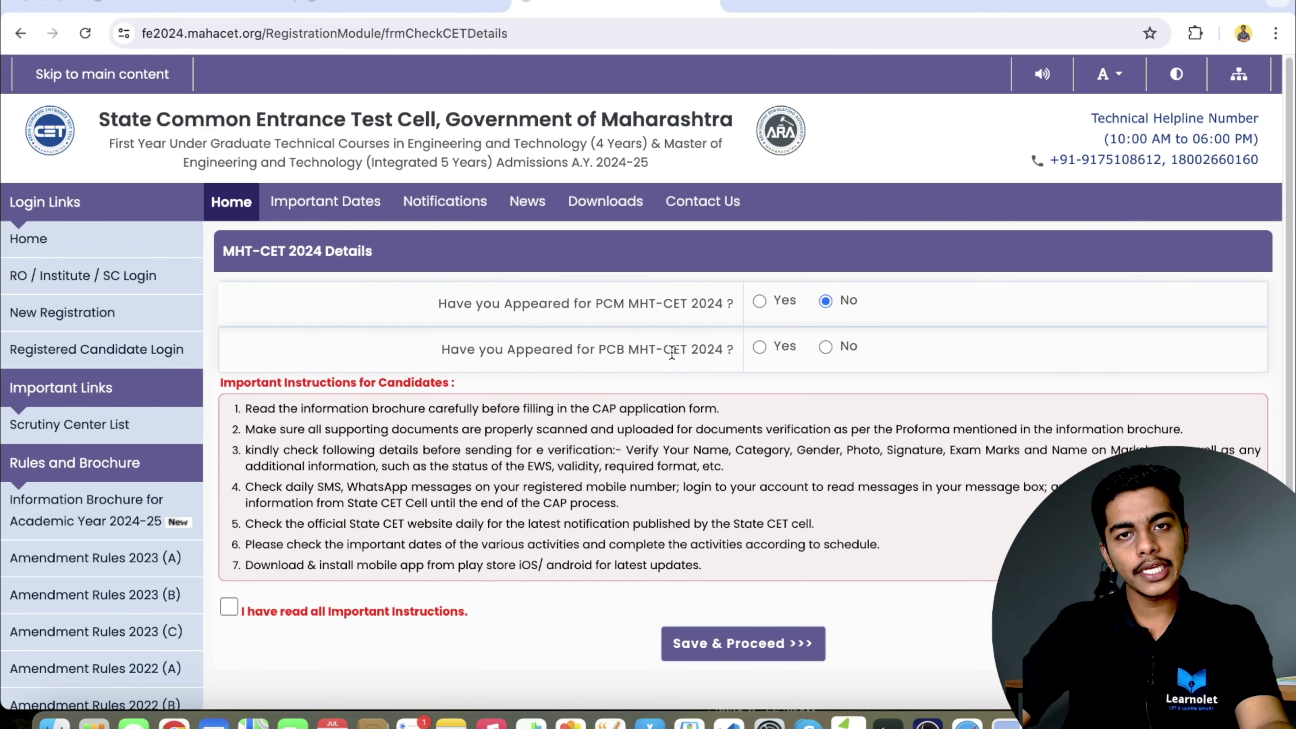
click(826, 348)
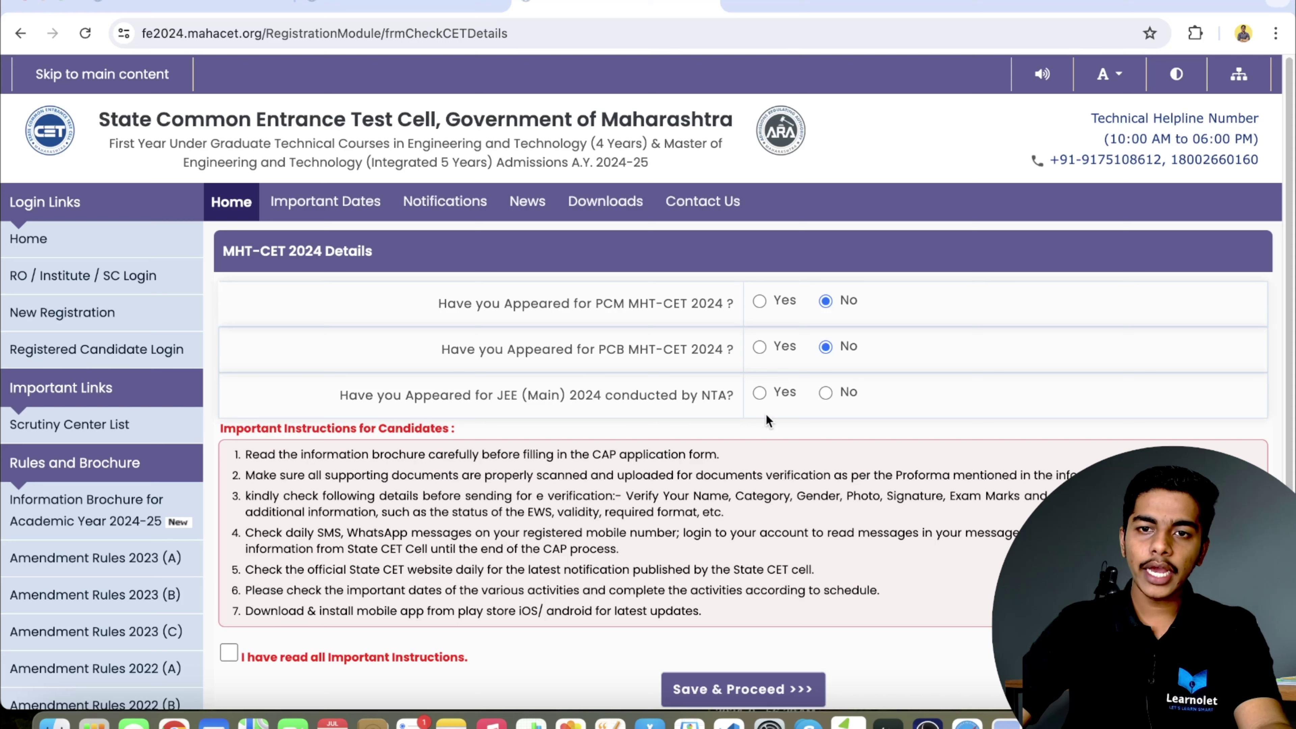
click(760, 393)
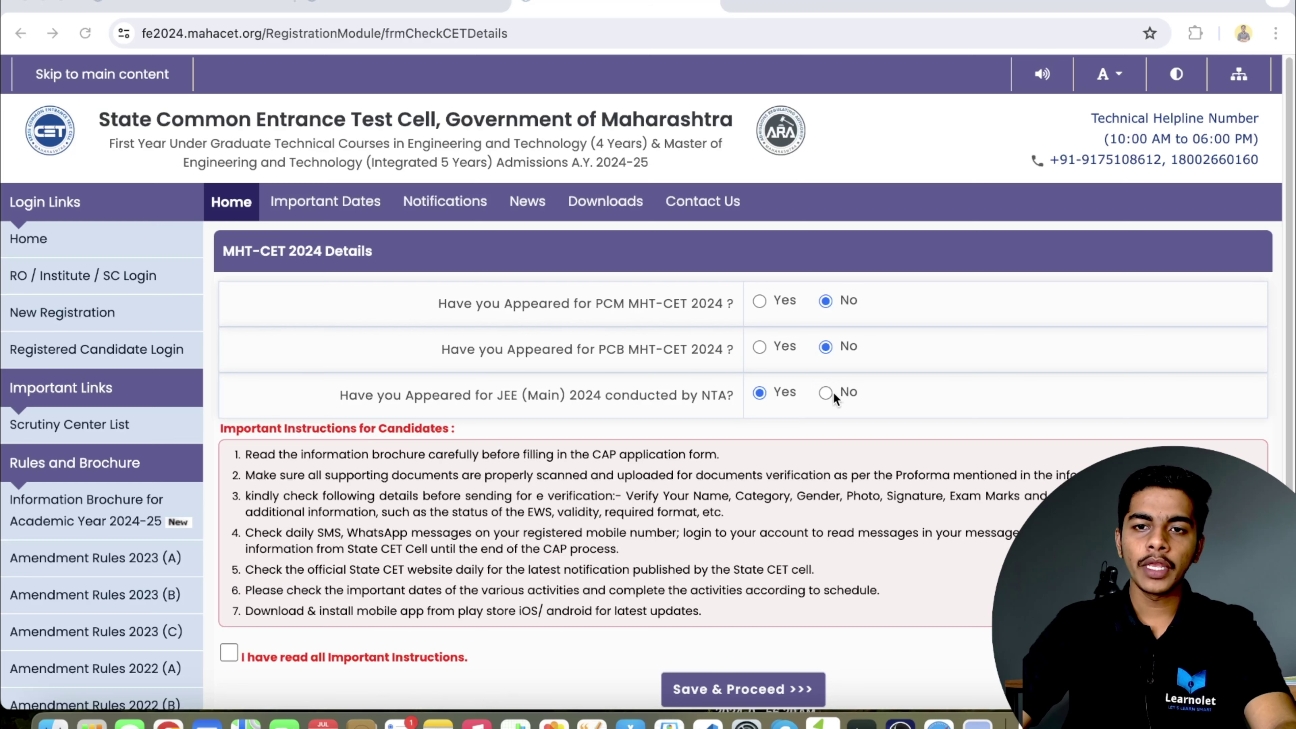
click(759, 301)
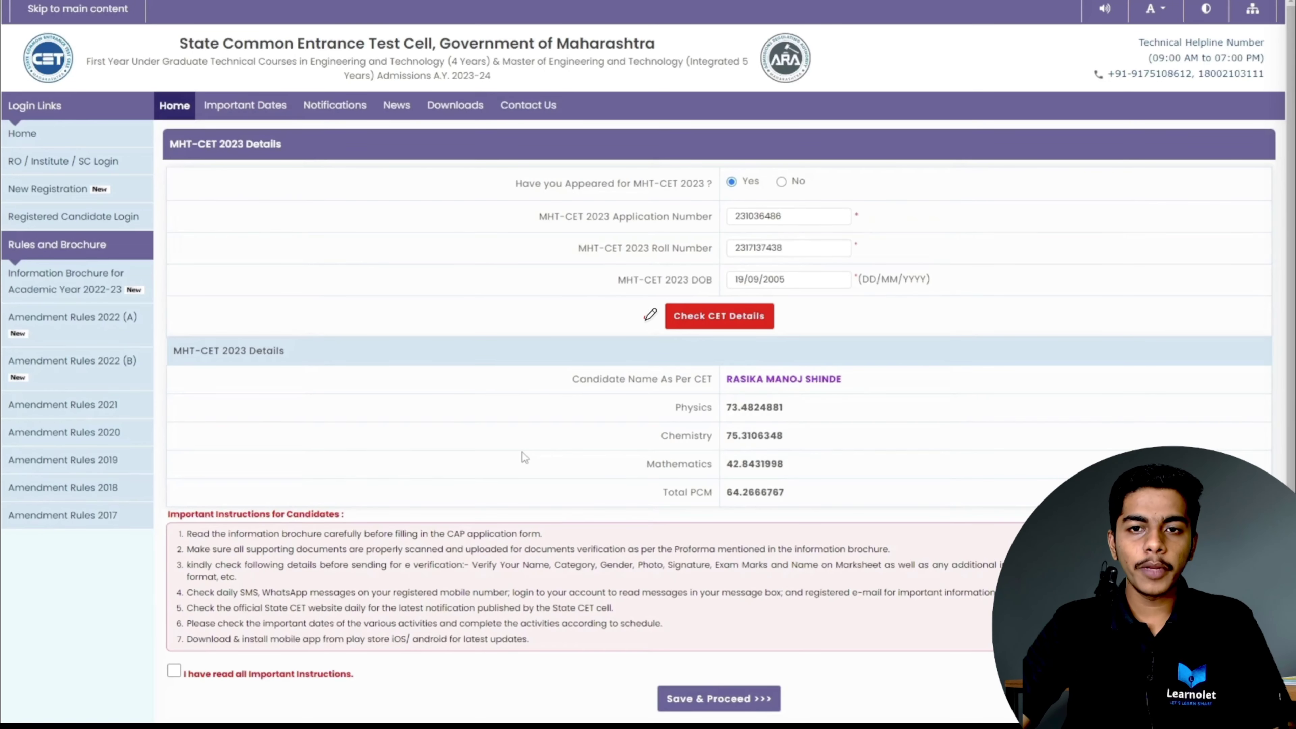
On the MHT-CET 2023 details slide, mark Check CET Details, the candidate name and the Physics, Chemistry, Mathematics and Total PCM rows in red ink.
drag(644, 317, 664, 322)
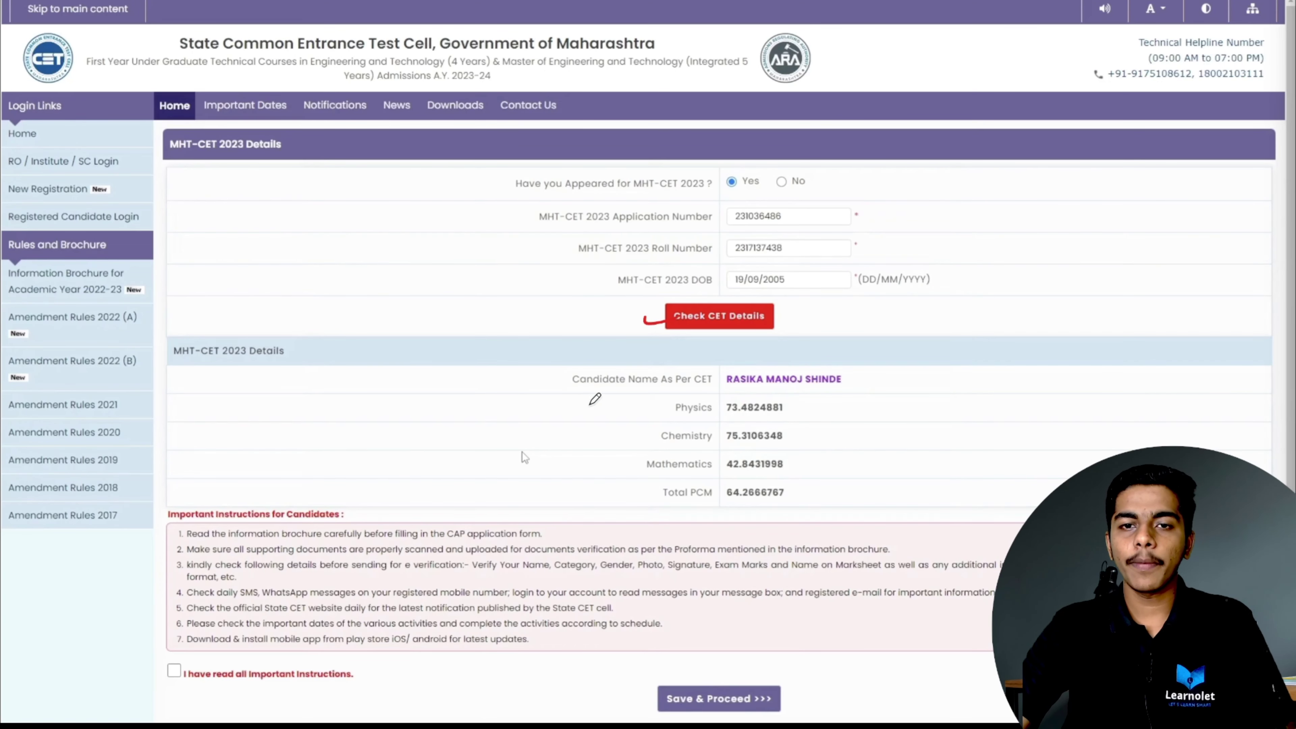
drag(717, 387, 755, 390)
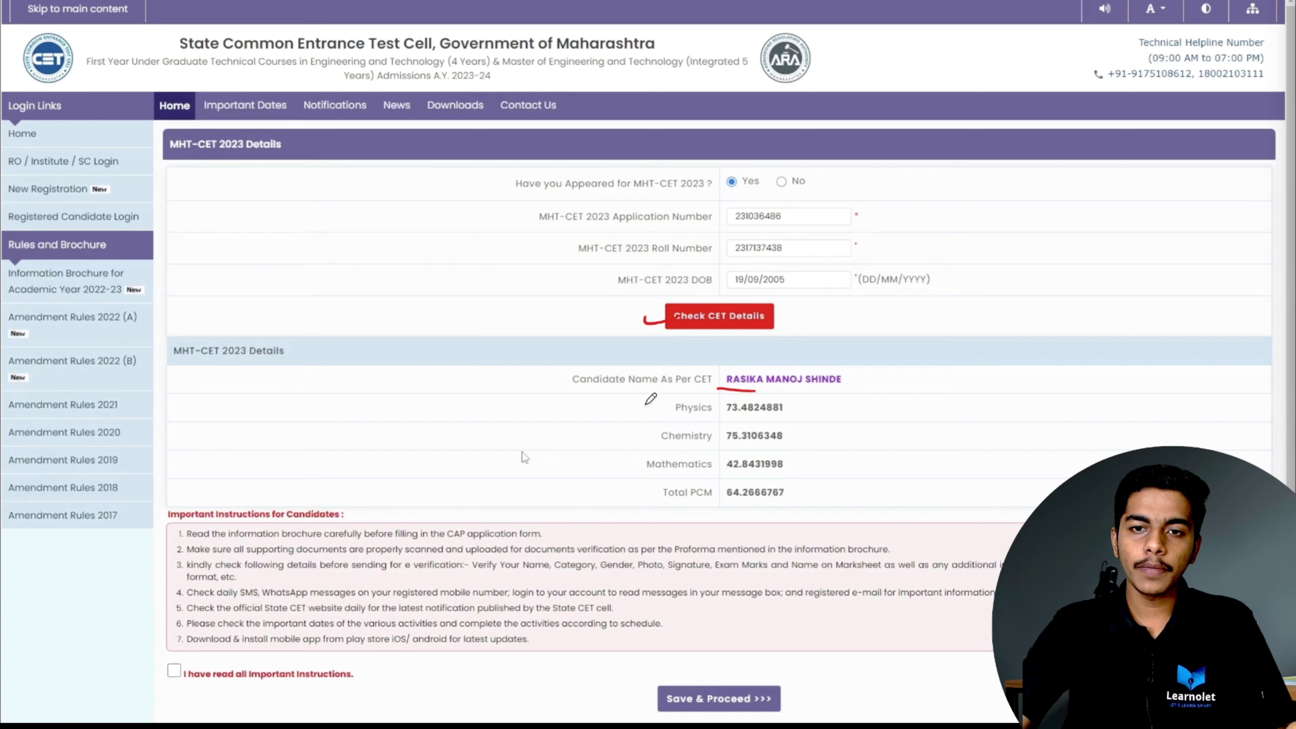
mouse_move(644, 408)
mouse_down()
mouse_move(669, 404)
mouse_move(646, 463)
mouse_move(654, 495)
mouse_up()
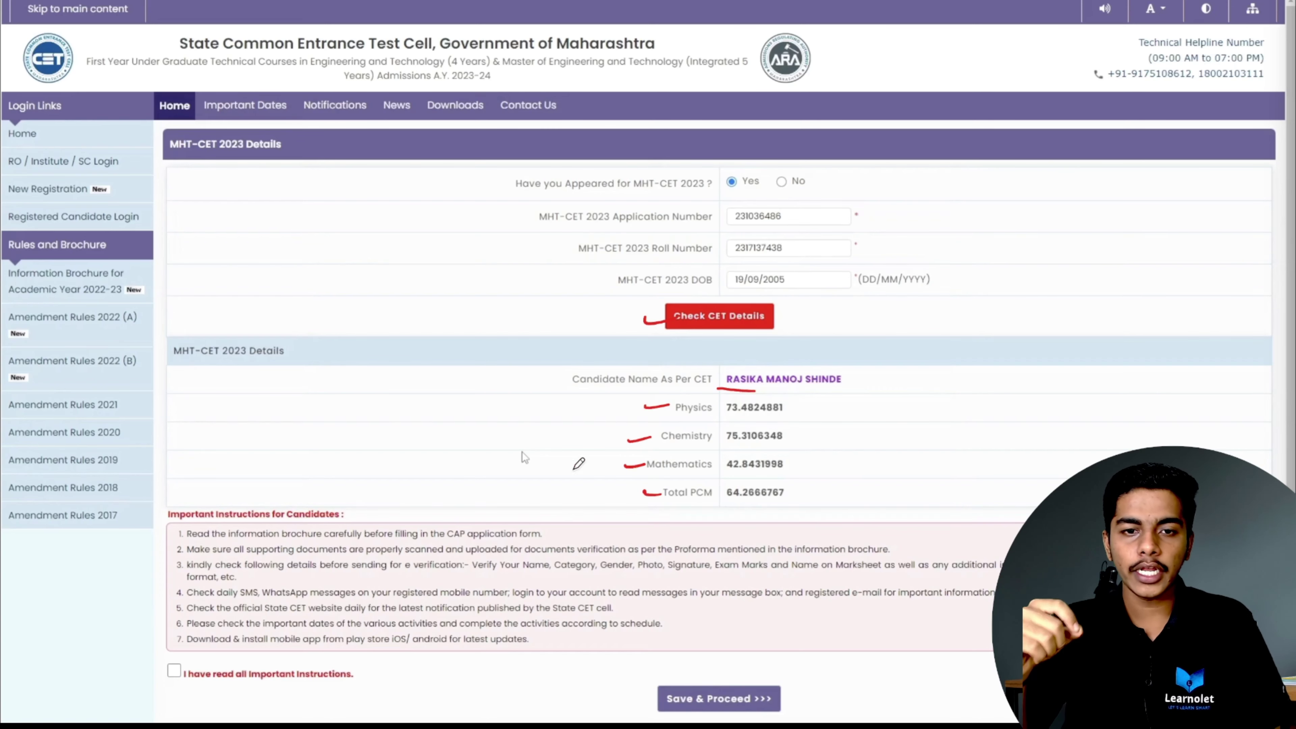
Mark the instructions acknowledgement, the Important Instructions heading and Save & Proceed with red ticks, underlines and an arrow.
drag(148, 670, 267, 686)
drag(293, 683, 328, 681)
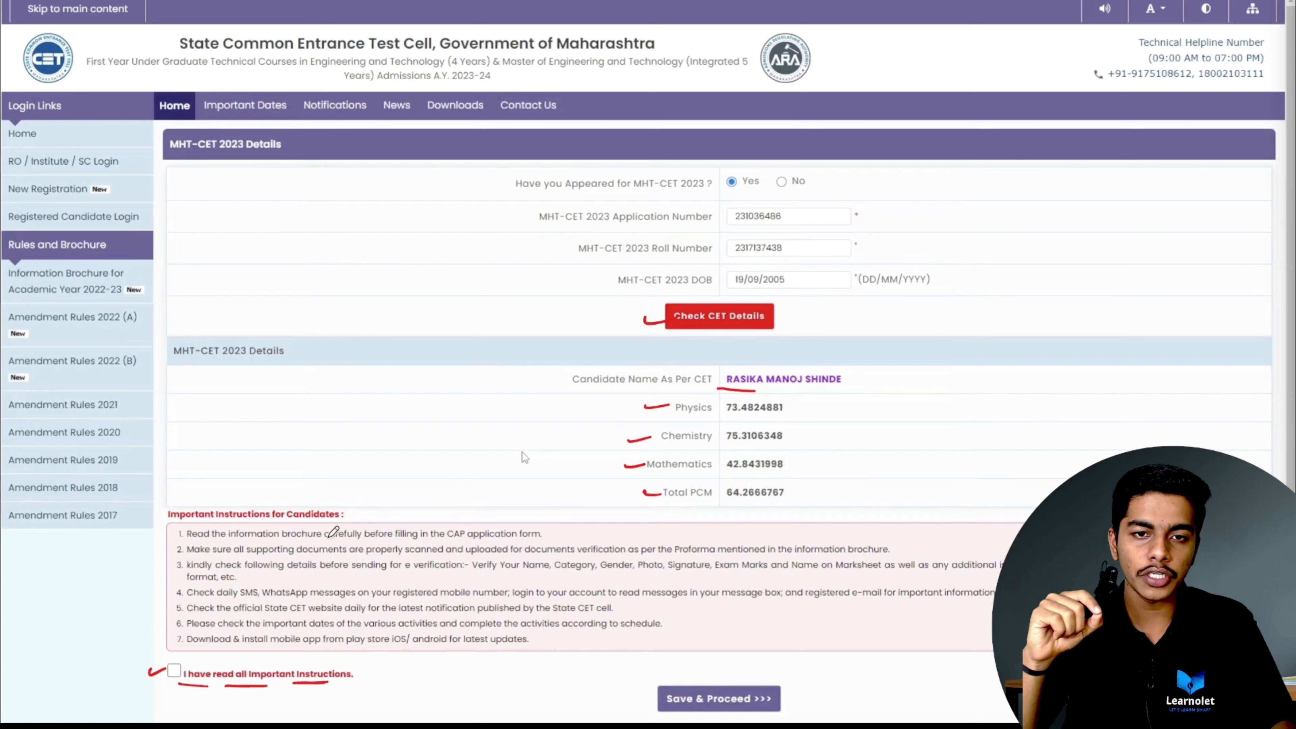
drag(351, 512, 385, 507)
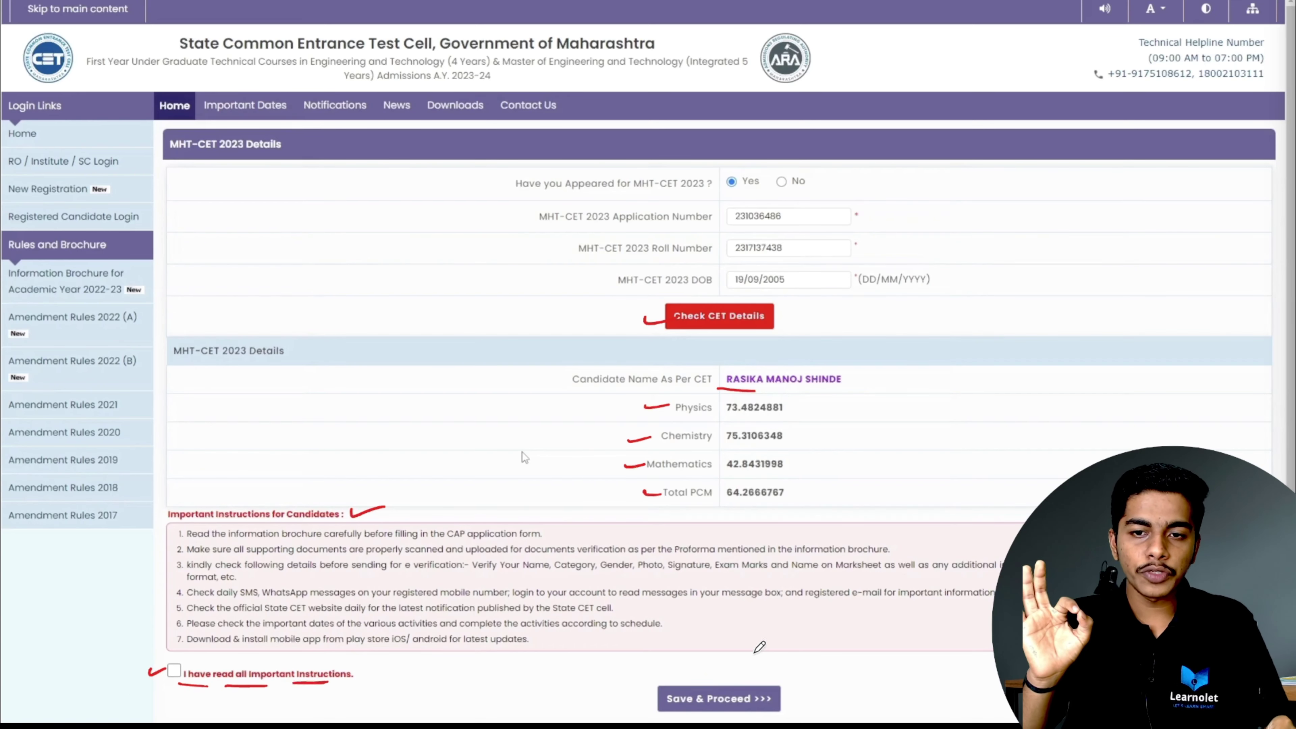
drag(754, 652, 730, 662)
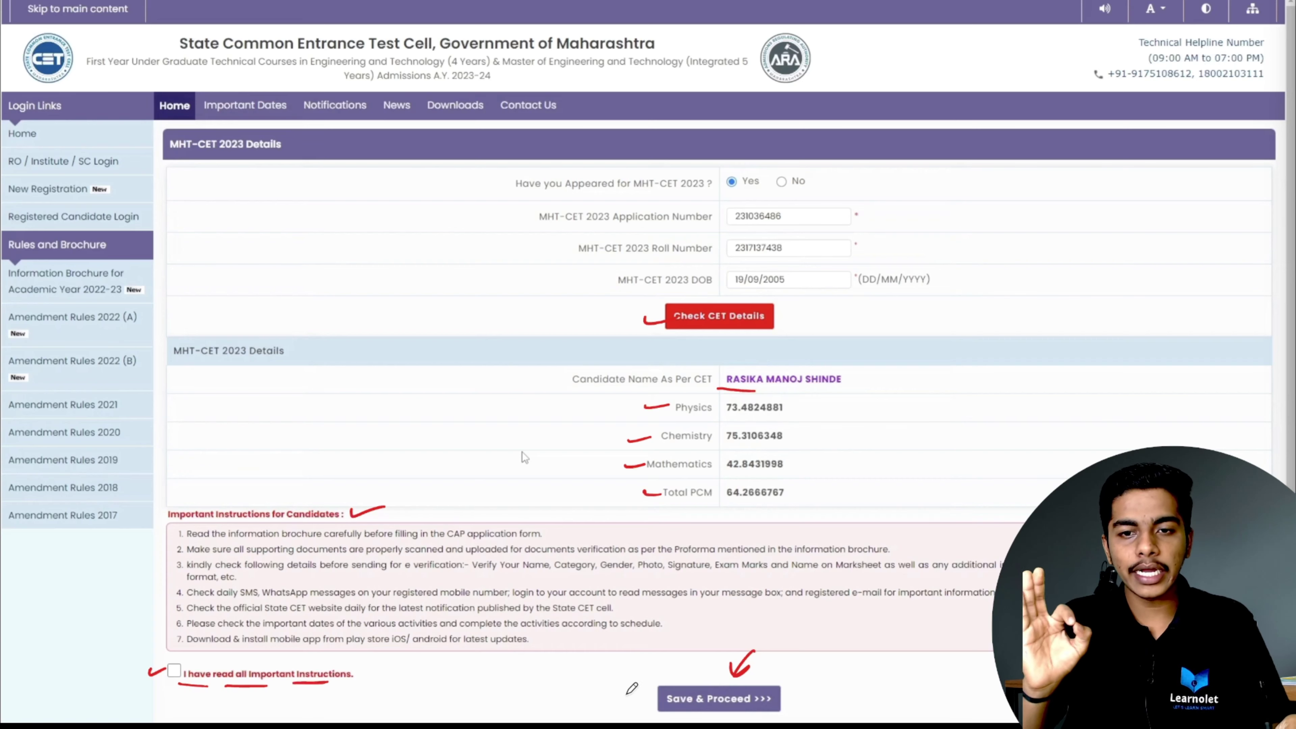
drag(628, 696, 658, 693)
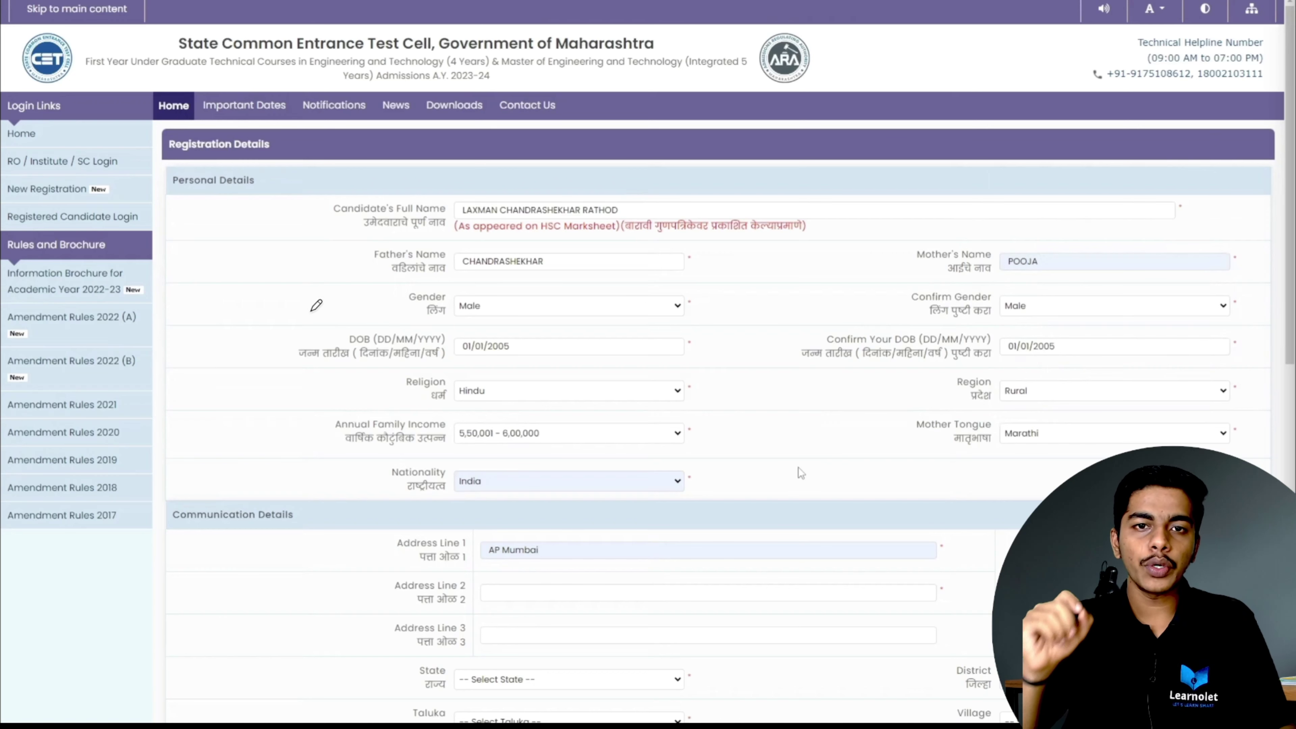
Underline the Personal Details heading in red, and circle the Mobile No and E-Mail ID entries on the password slide.
drag(178, 194, 247, 198)
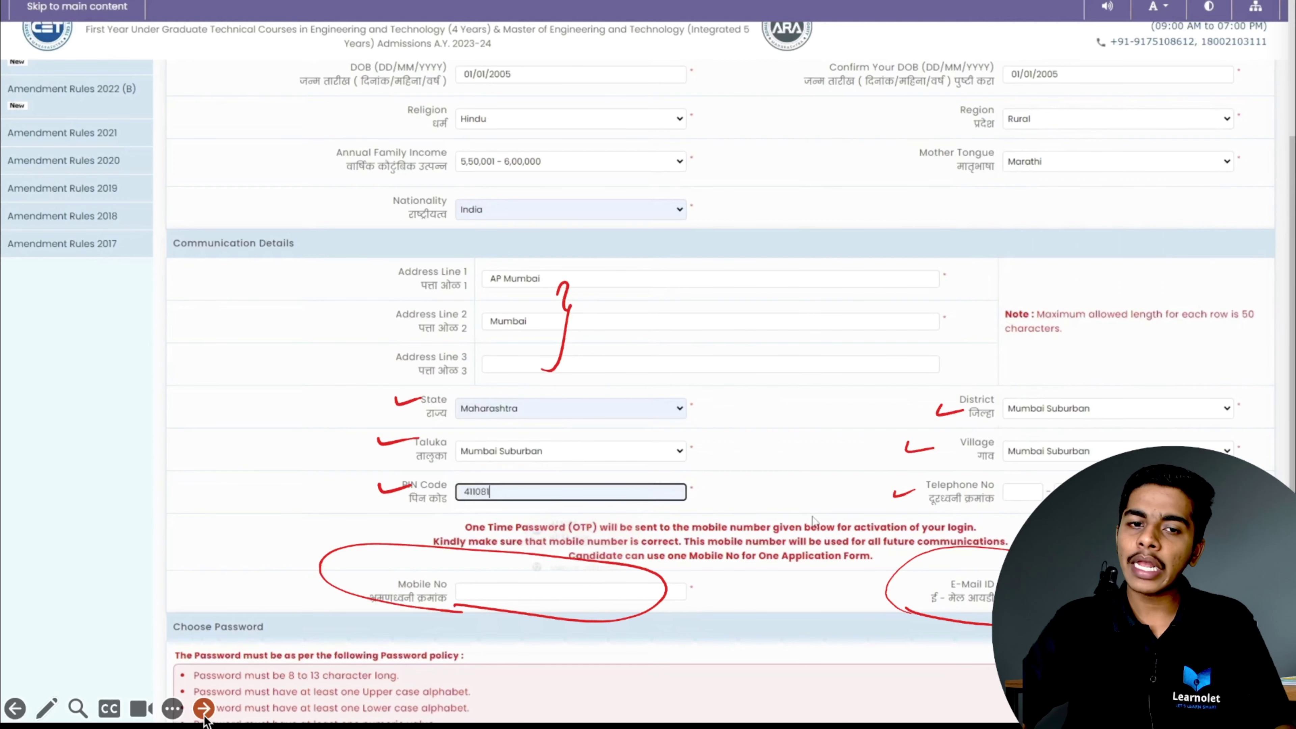
click(204, 710)
mouse_move(465, 172)
mouse_down()
mouse_move(478, 171)
mouse_move(460, 162)
mouse_move(468, 173)
mouse_up()
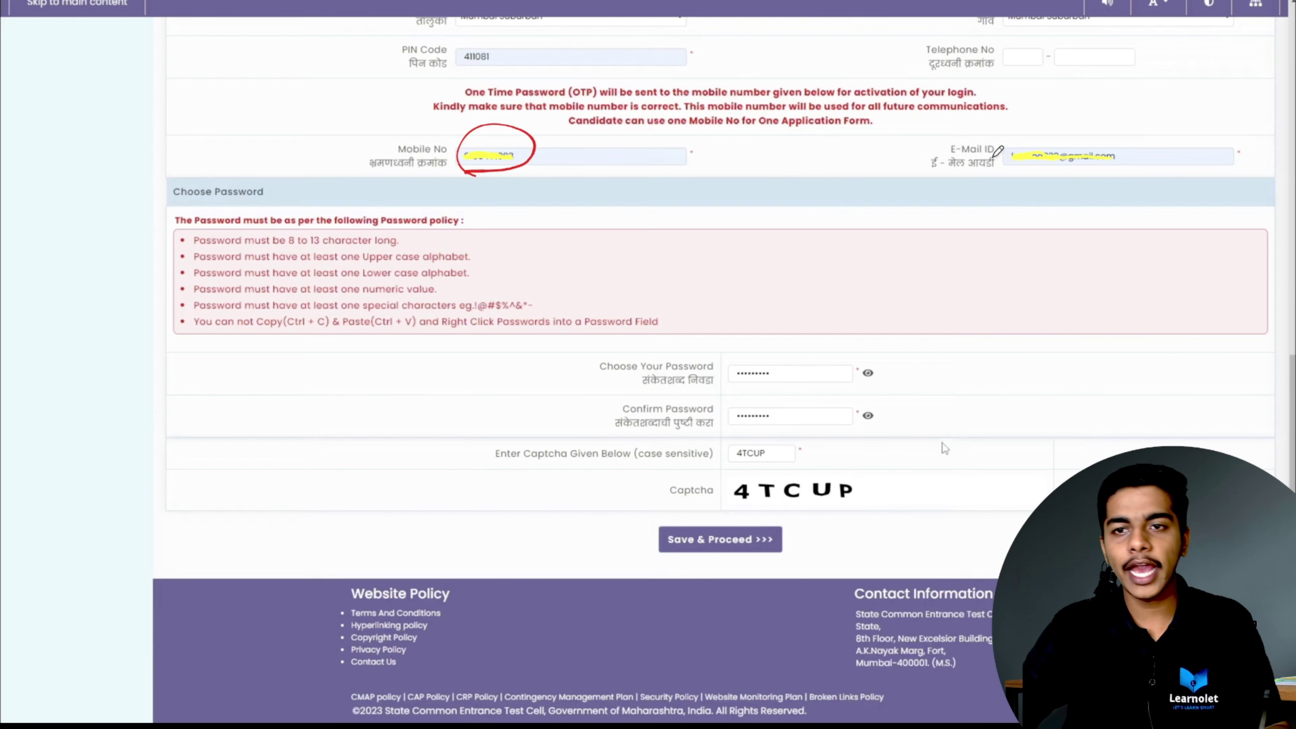
mouse_move(1008, 171)
mouse_down()
mouse_move(1108, 187)
mouse_move(1008, 176)
mouse_move(1022, 185)
mouse_up()
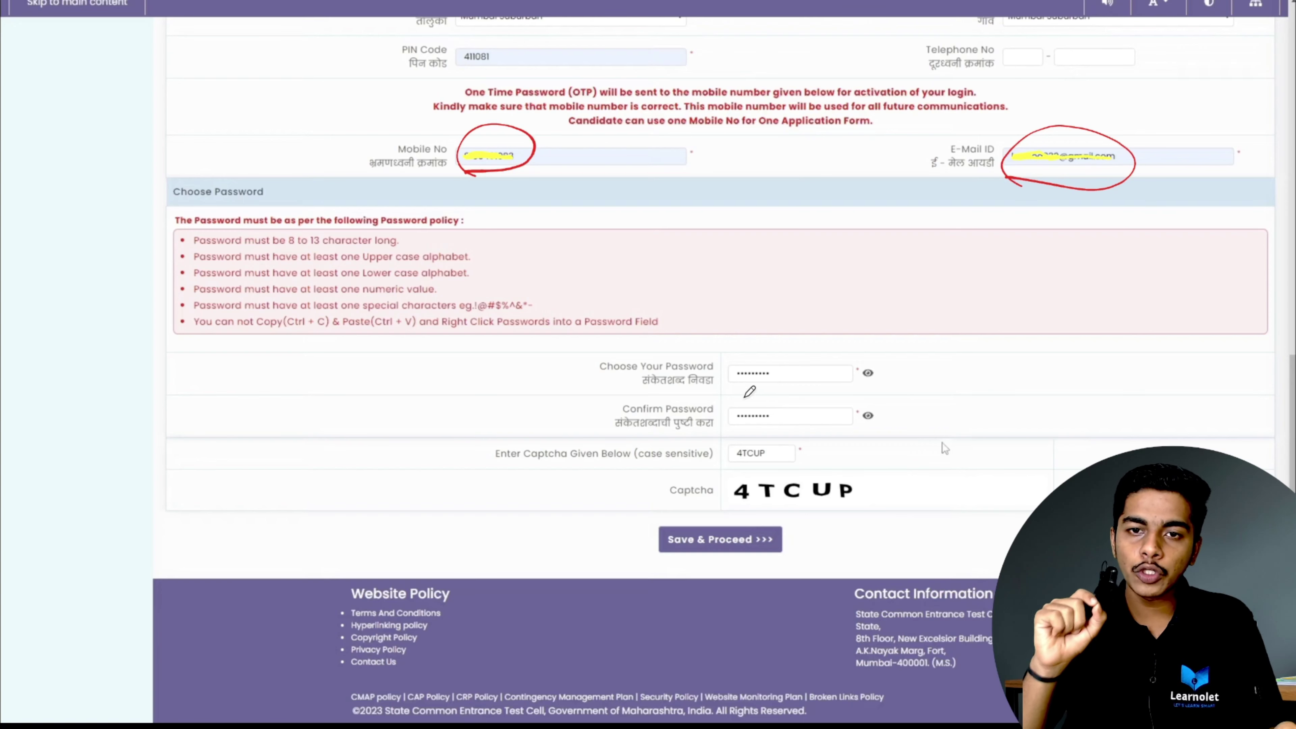
Add red ticks beside the Choose Your Password and Confirm Password labels and their fields.
drag(563, 370, 597, 365)
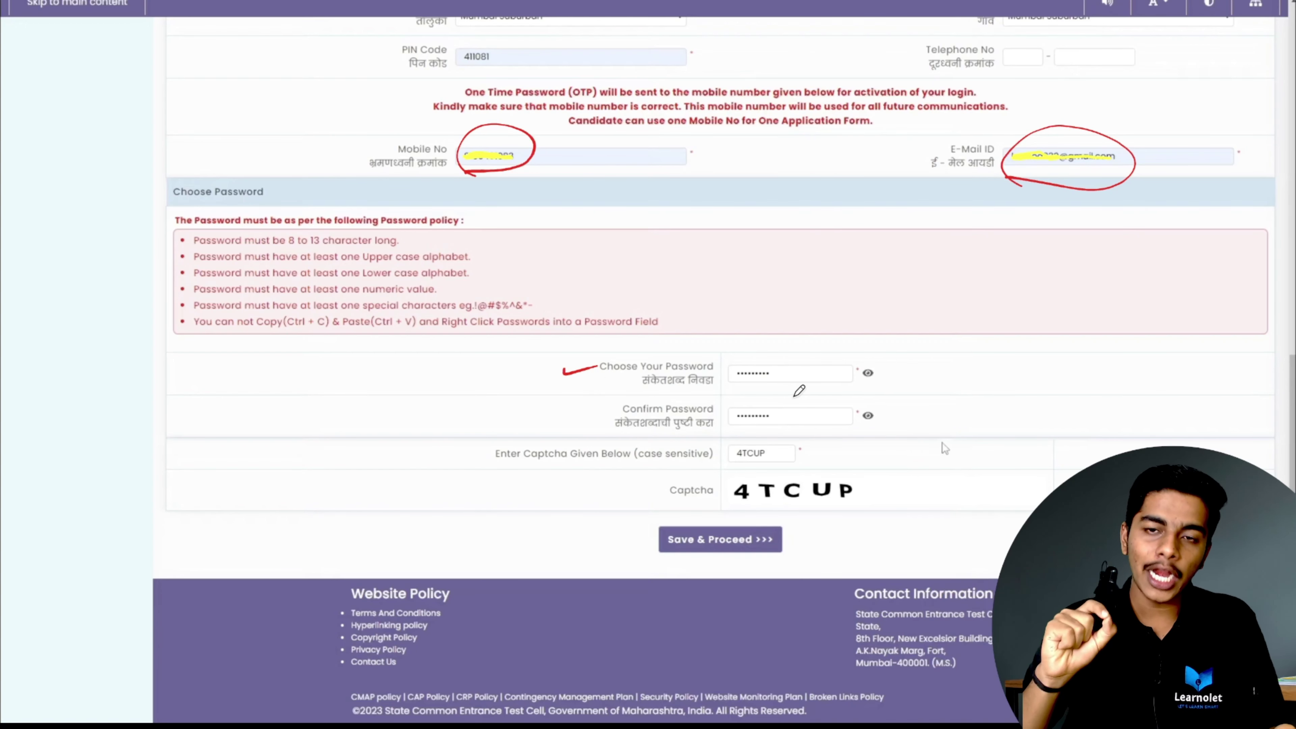
drag(808, 376, 853, 361)
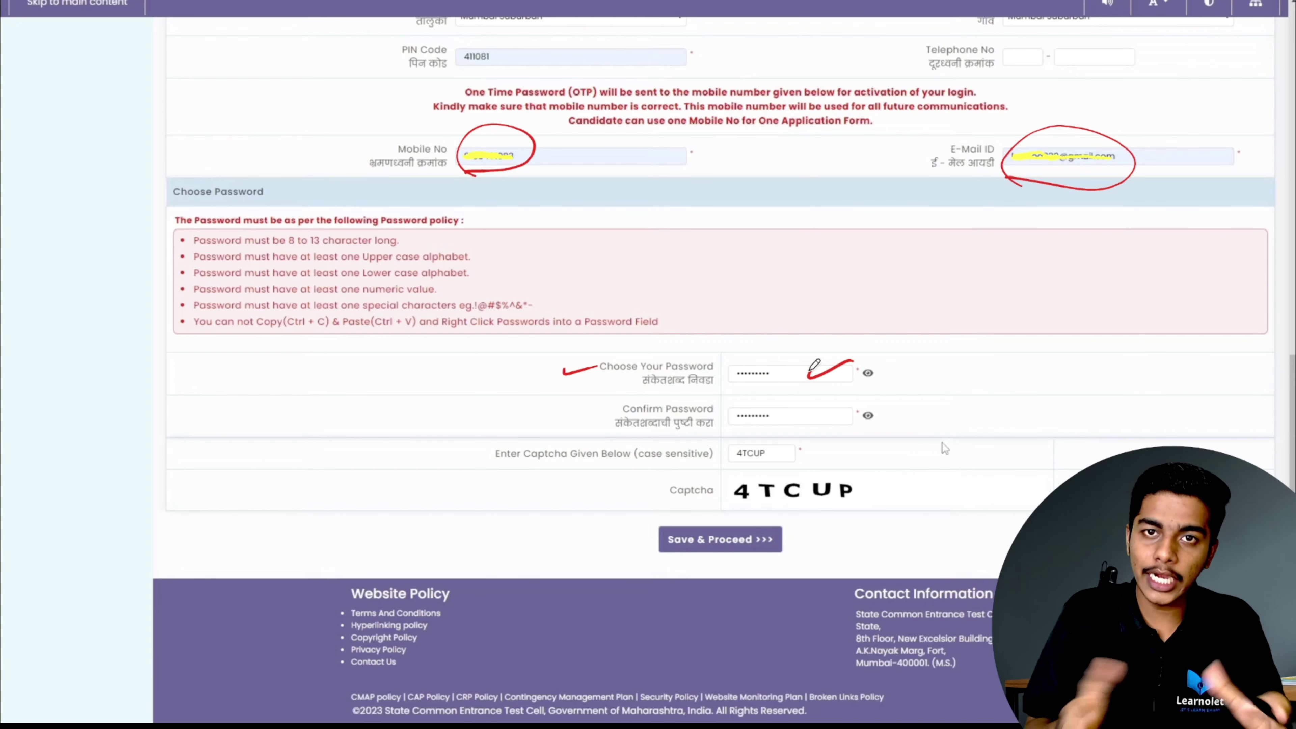
drag(556, 411, 597, 409)
drag(829, 424, 872, 412)
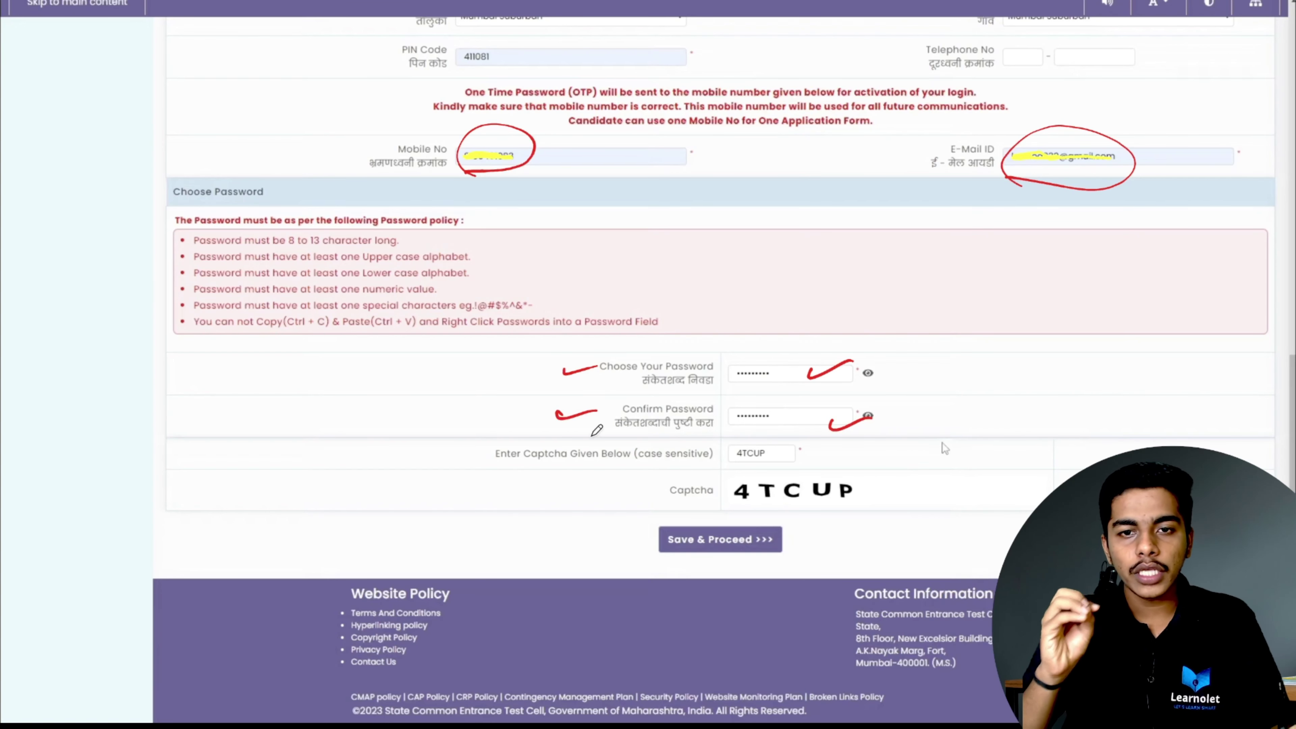
Underline the captcha label, circle the captcha with an arrow to its entry field, and mark Save & Proceed in red.
drag(493, 467, 679, 464)
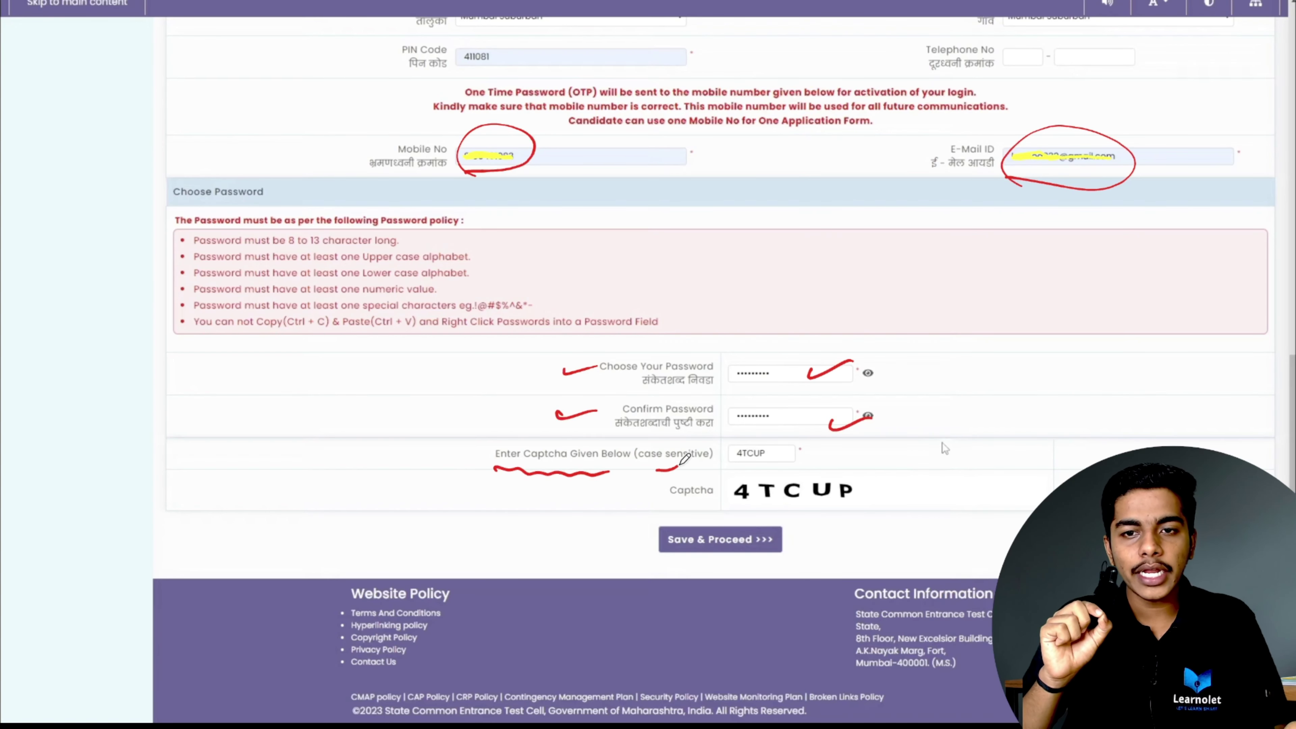
mouse_move(753, 504)
mouse_down()
mouse_move(822, 508)
mouse_move(734, 478)
mouse_move(760, 500)
mouse_move(811, 456)
mouse_move(793, 463)
mouse_up()
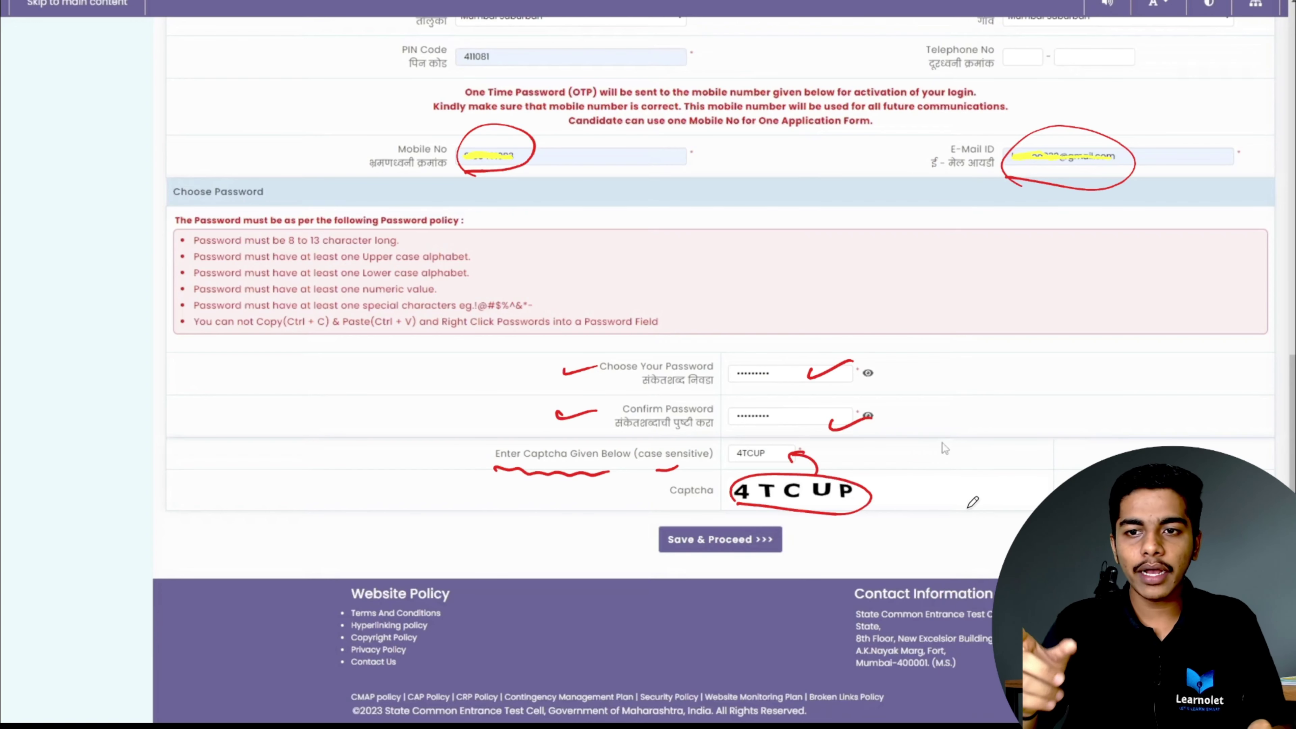
mouse_move(1055, 479)
mouse_down()
mouse_move(1069, 467)
mouse_move(1026, 511)
mouse_up()
mouse_move(906, 521)
mouse_down()
mouse_move(876, 503)
mouse_move(872, 518)
mouse_up()
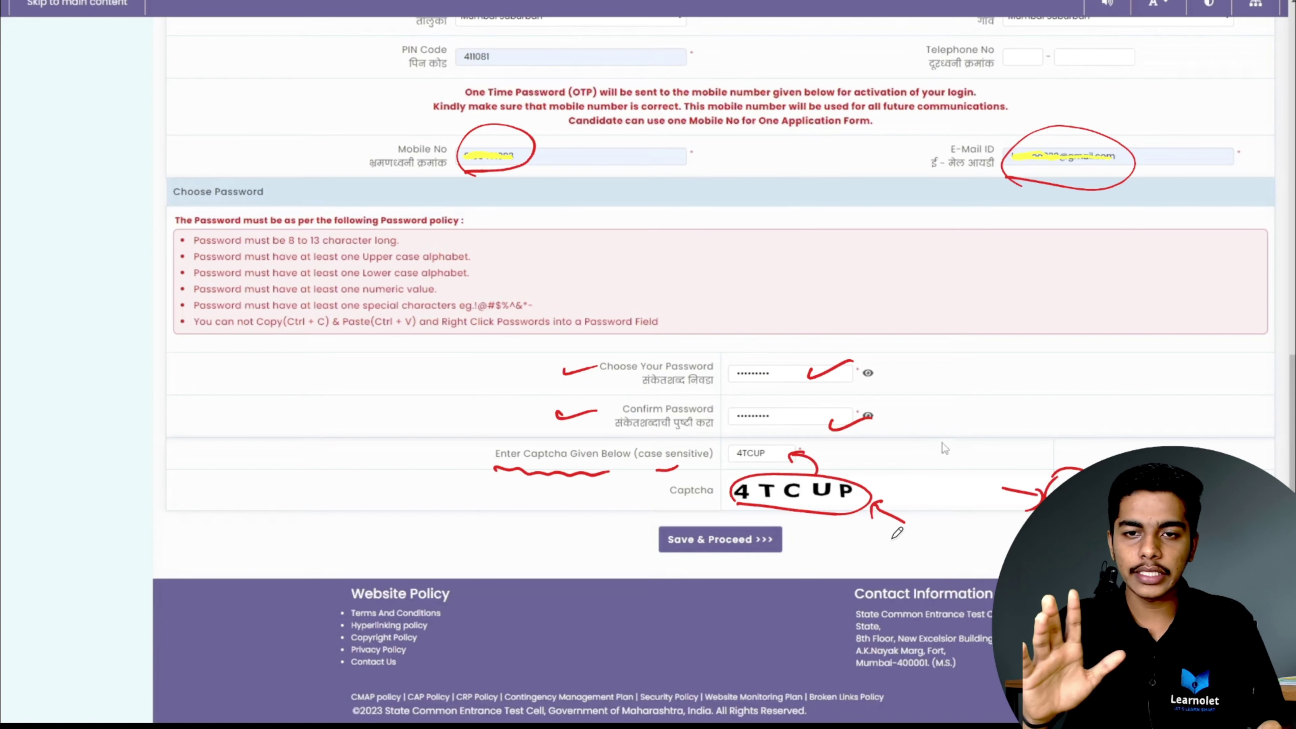
mouse_move(602, 543)
mouse_down()
mouse_move(651, 545)
mouse_move(640, 561)
mouse_up()
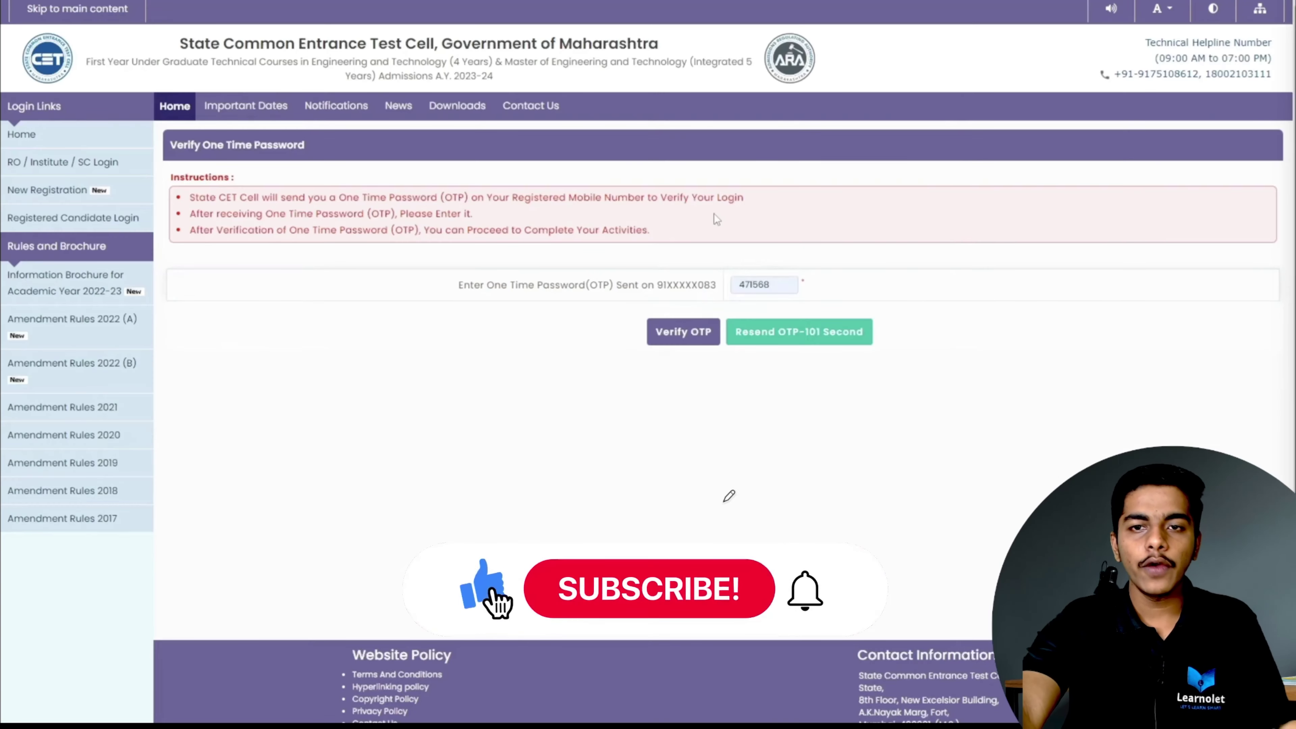
On the OTP verification slide, underline the note on where the OTP is sent, and circle the entered code and Verify OTP in red.
drag(606, 301, 699, 306)
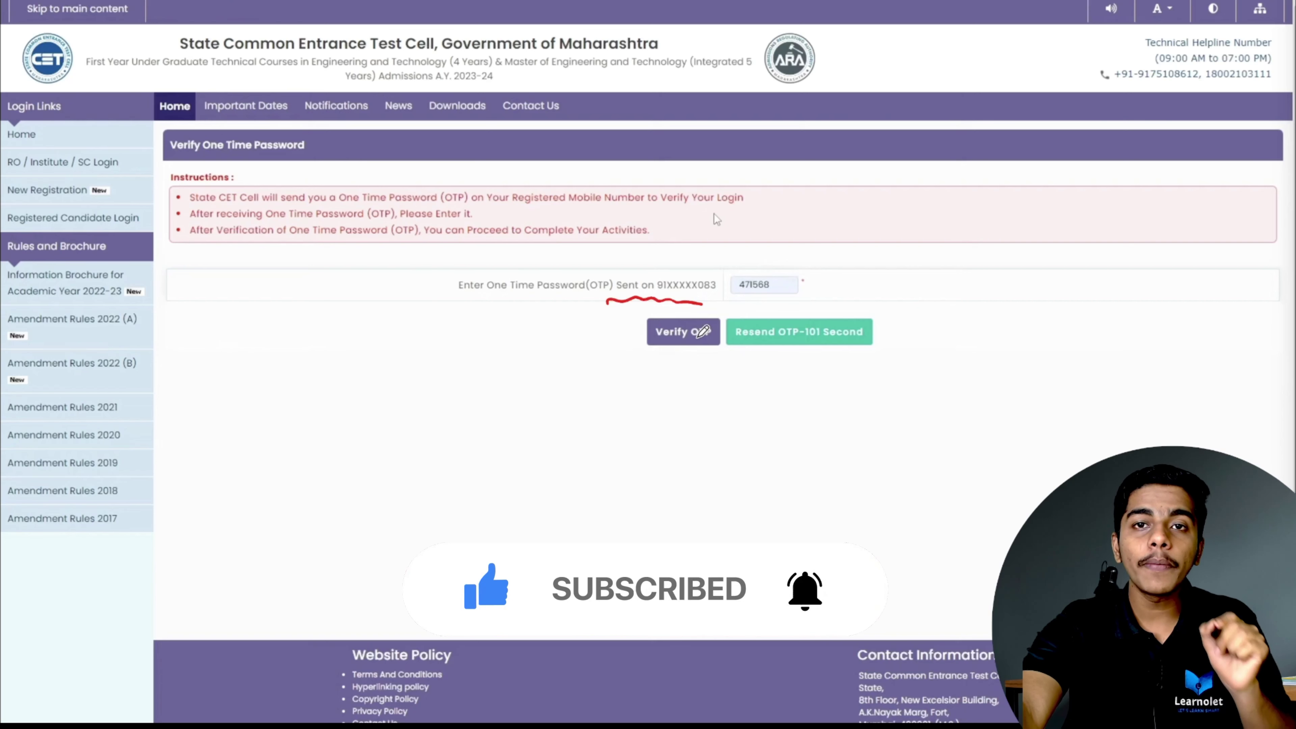
mouse_move(755, 304)
mouse_down()
mouse_move(742, 263)
mouse_move(788, 299)
mouse_move(756, 306)
mouse_up()
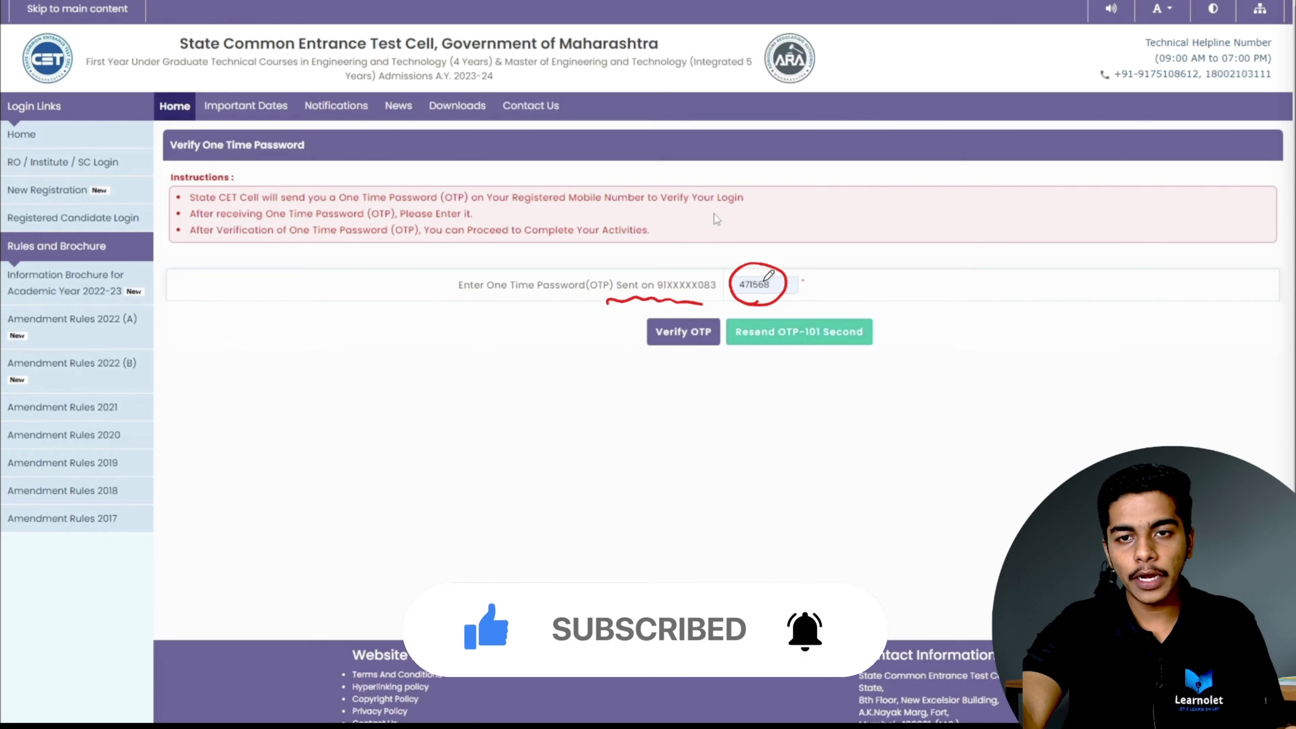
mouse_move(684, 353)
mouse_down()
mouse_move(664, 355)
mouse_move(735, 322)
mouse_move(678, 360)
mouse_up()
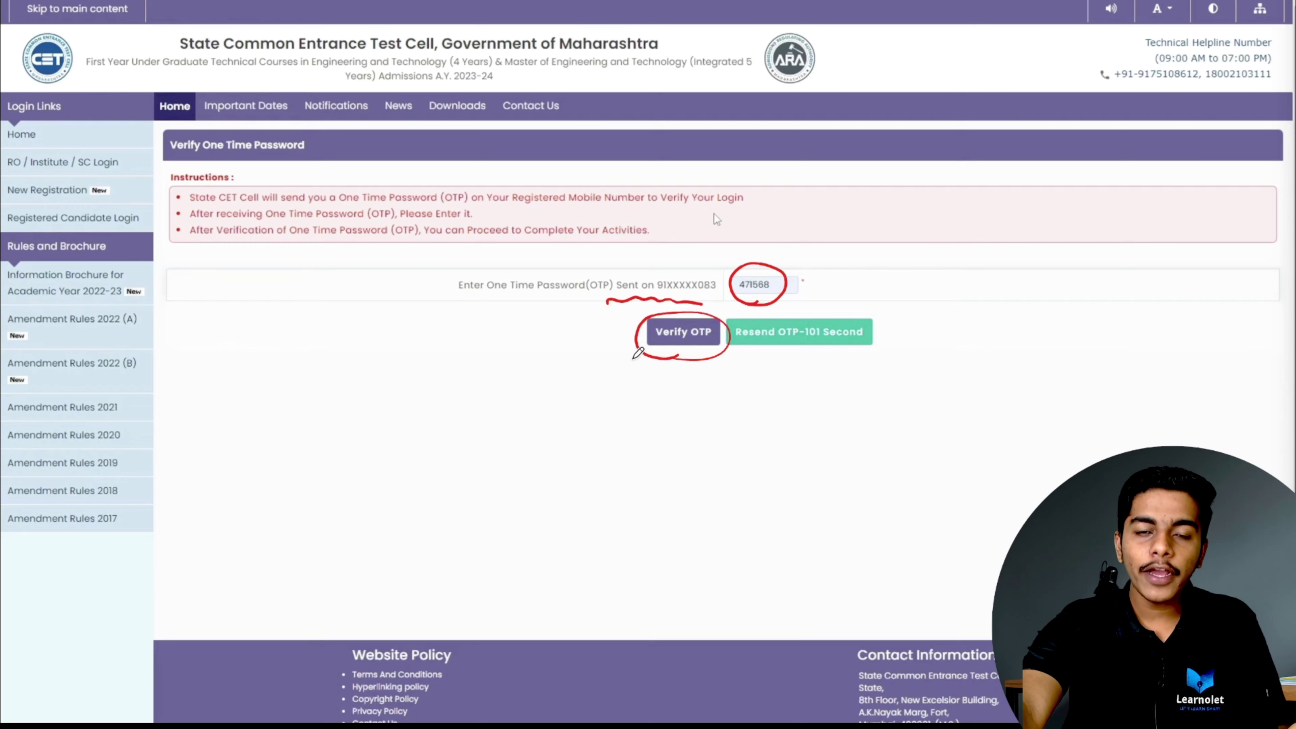
mouse_move(598, 364)
mouse_down()
mouse_move(631, 340)
mouse_move(624, 359)
mouse_up()
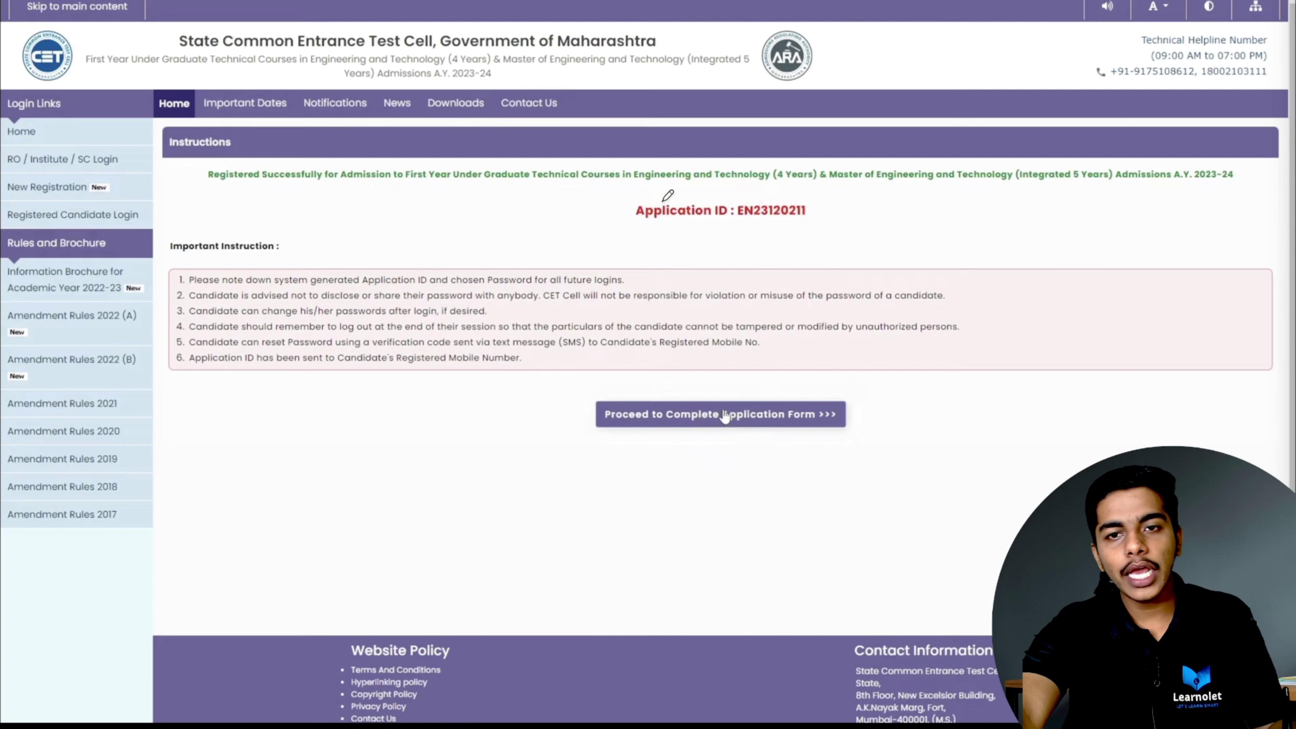
Underline the Application ID in red, write and circle "EN24...." beside it, and mark Proceed to Complete Application Form.
drag(627, 236, 814, 230)
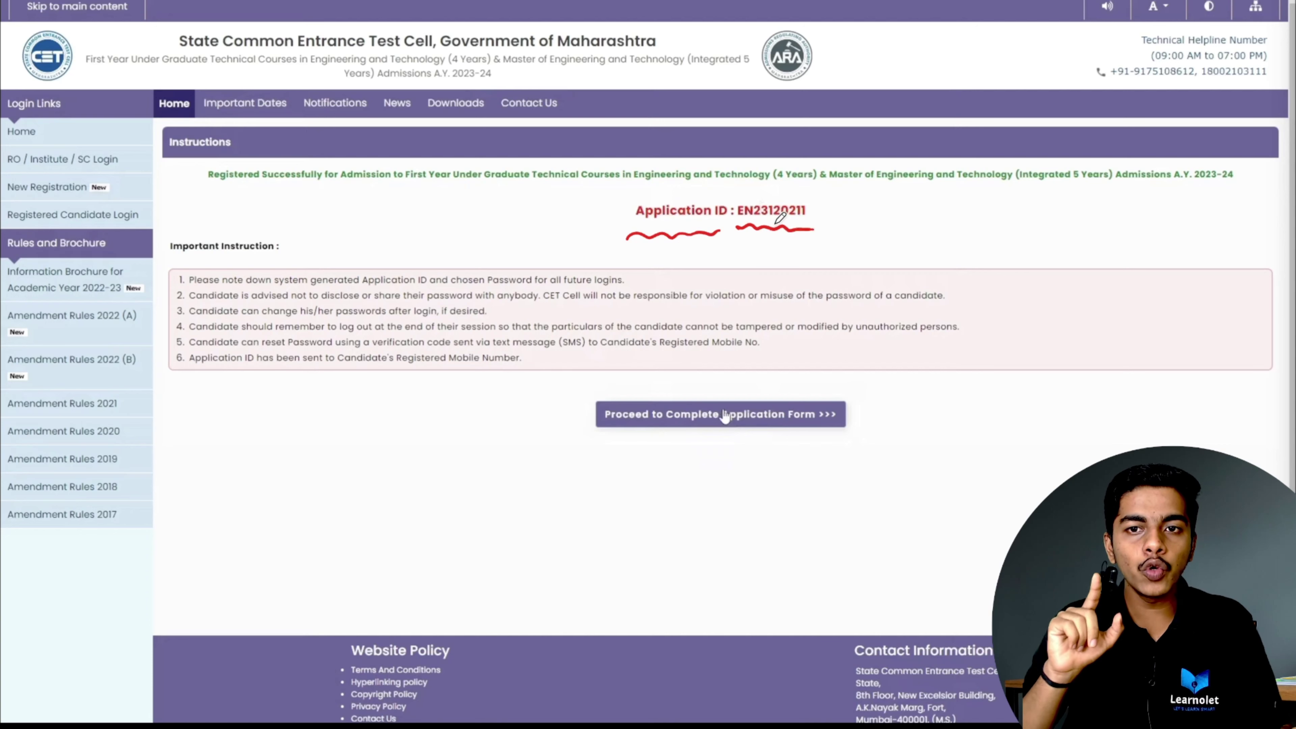
mouse_move(460, 221)
mouse_down()
mouse_move(467, 231)
mouse_move(513, 214)
mouse_move(548, 248)
mouse_move(633, 254)
mouse_up()
drag(554, 258, 456, 256)
drag(541, 266, 464, 266)
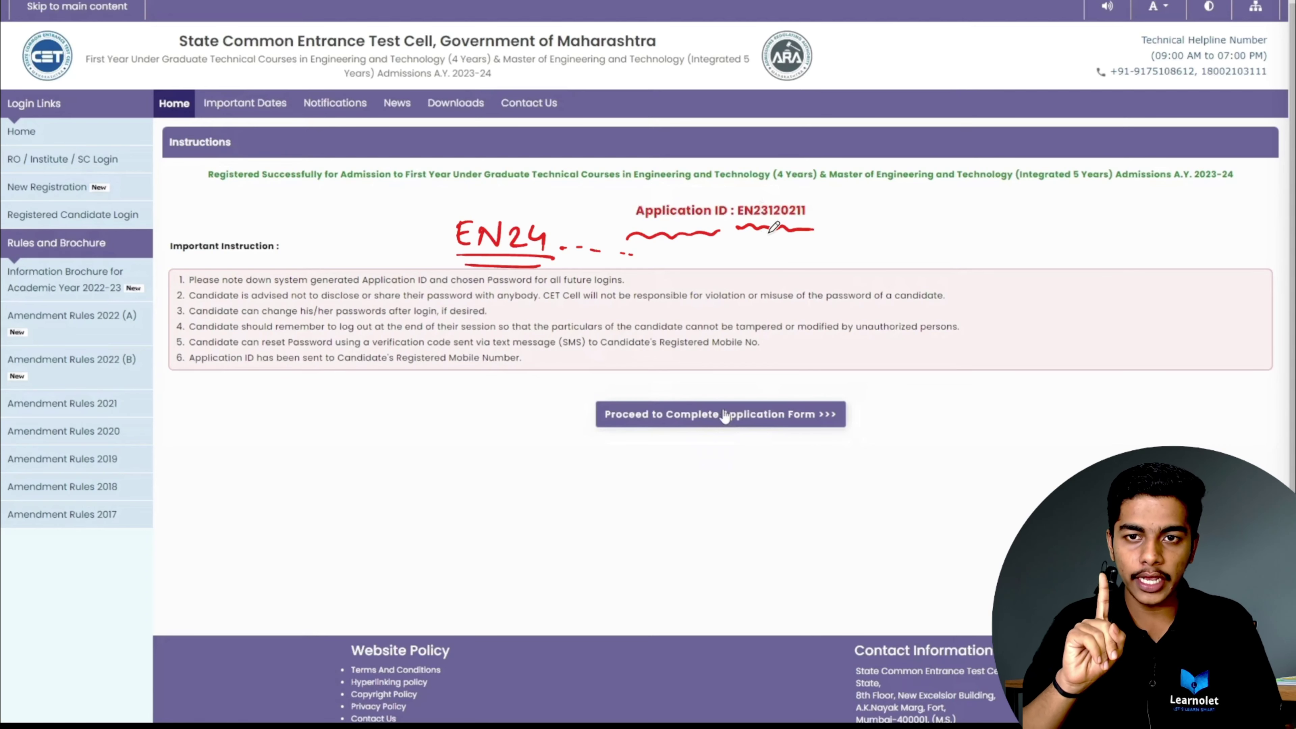
mouse_move(462, 204)
mouse_down()
mouse_move(592, 234)
mouse_move(484, 195)
mouse_up()
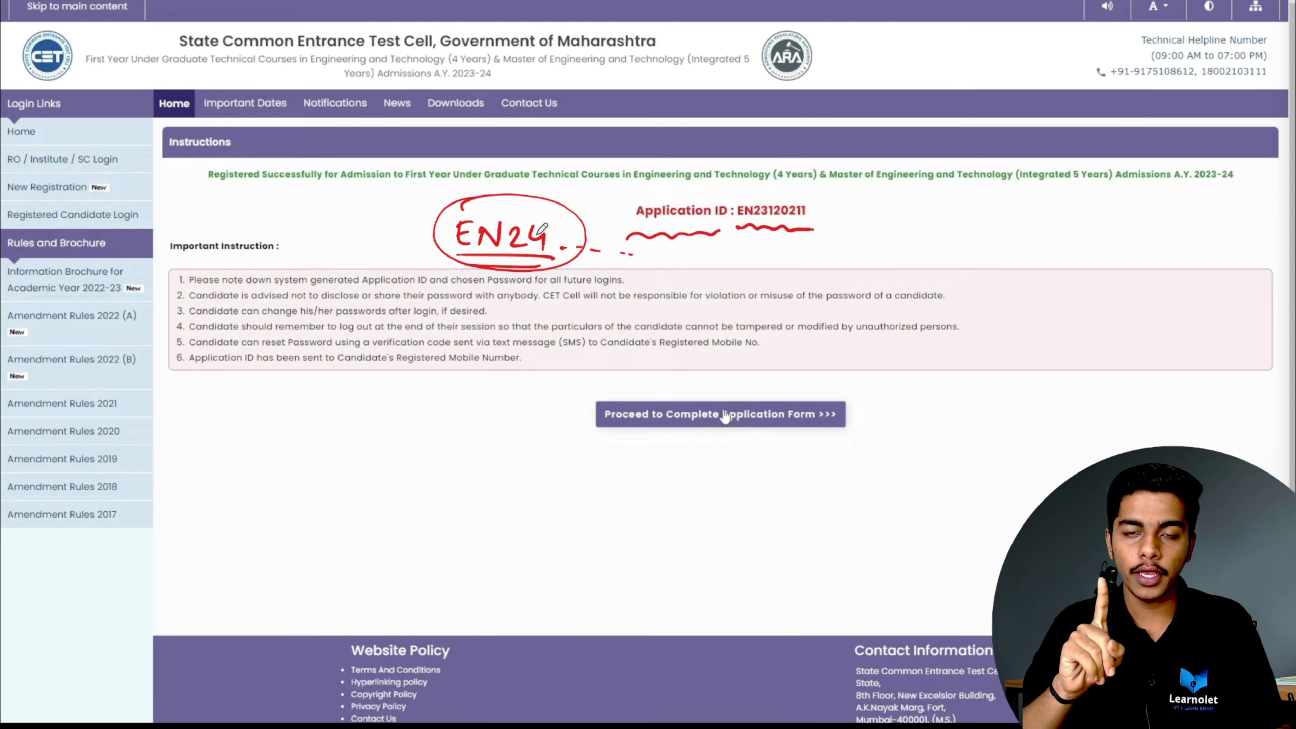
mouse_move(549, 418)
mouse_down()
mouse_move(595, 410)
mouse_move(688, 436)
mouse_move(816, 434)
mouse_up()
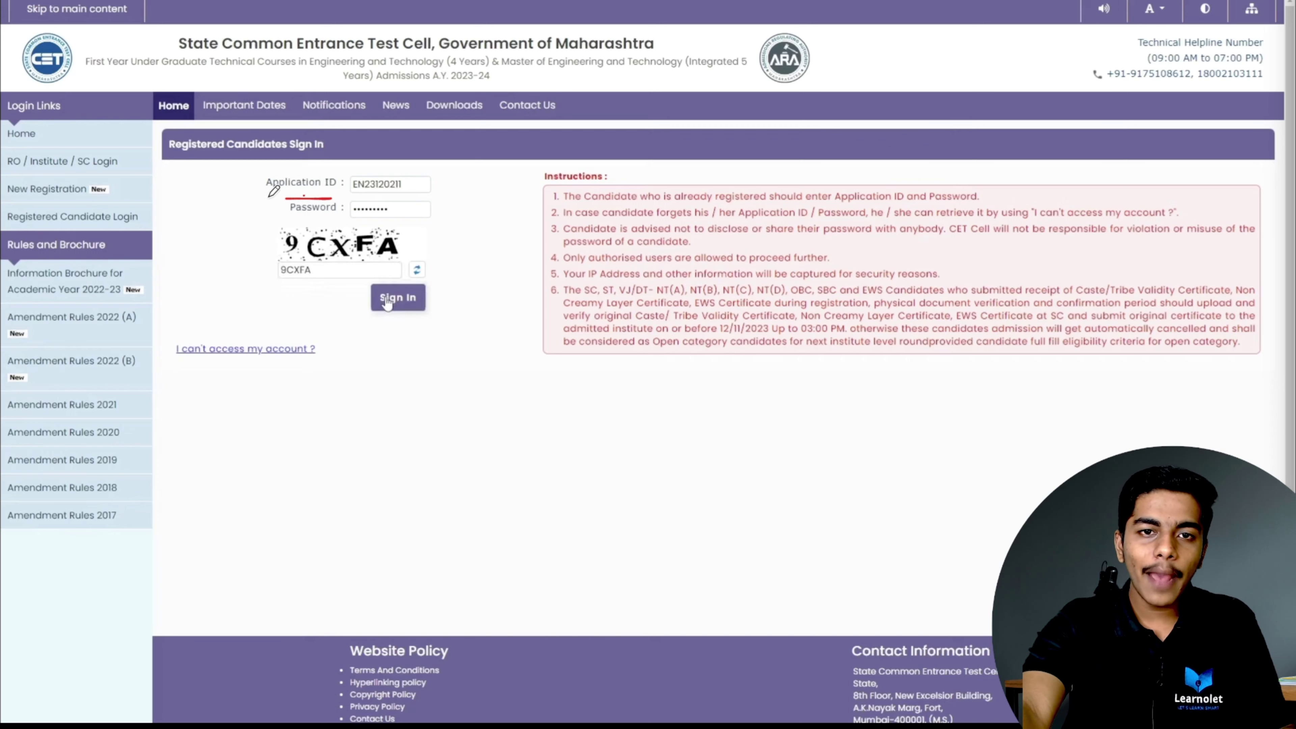
On the candidate sign-in slide, underline the Application ID and password, add arrows to the password and captcha entries, and mark Sign In.
drag(329, 196, 254, 194)
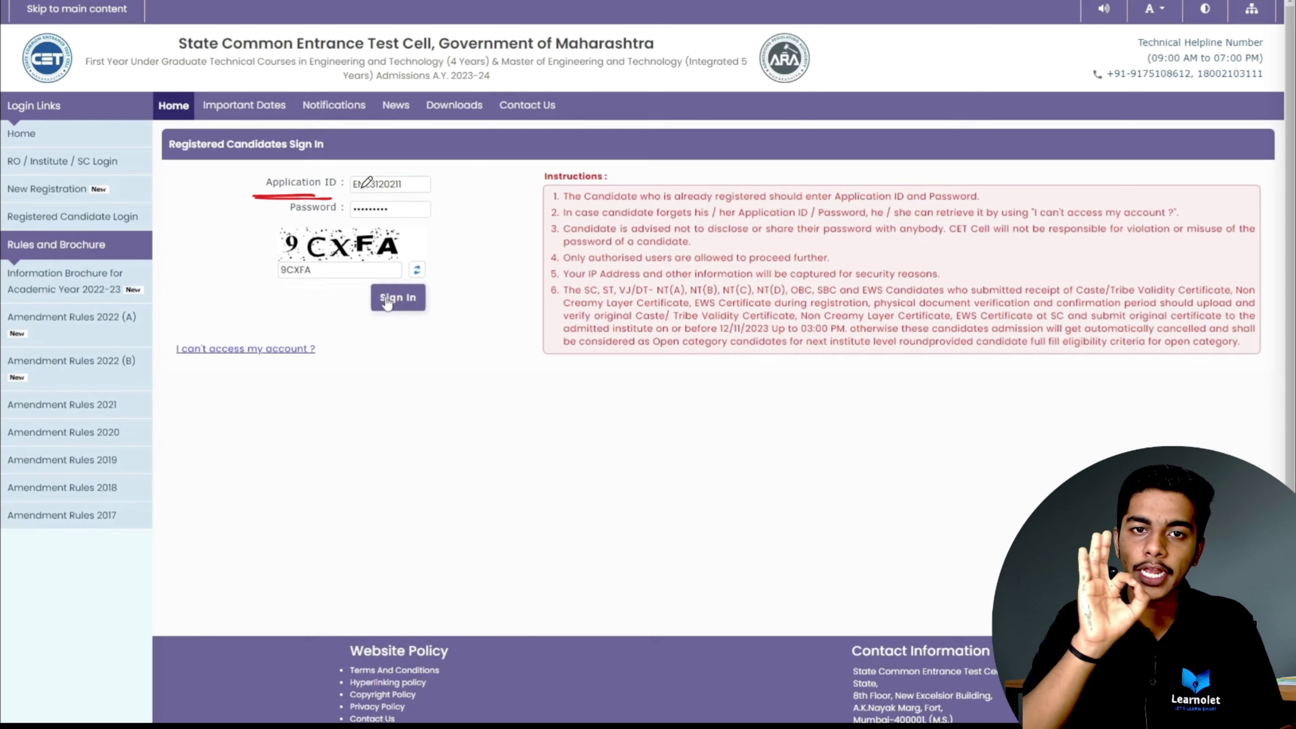
drag(348, 195, 401, 193)
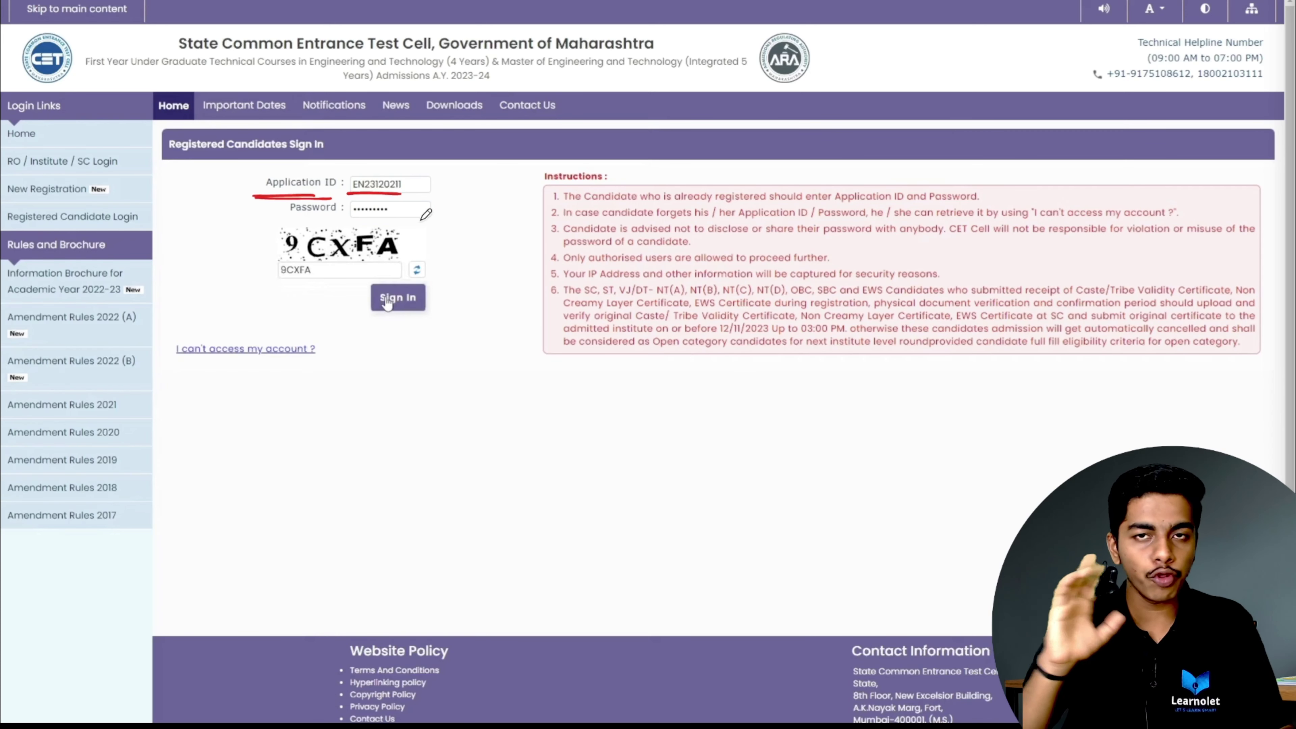
drag(348, 222, 394, 221)
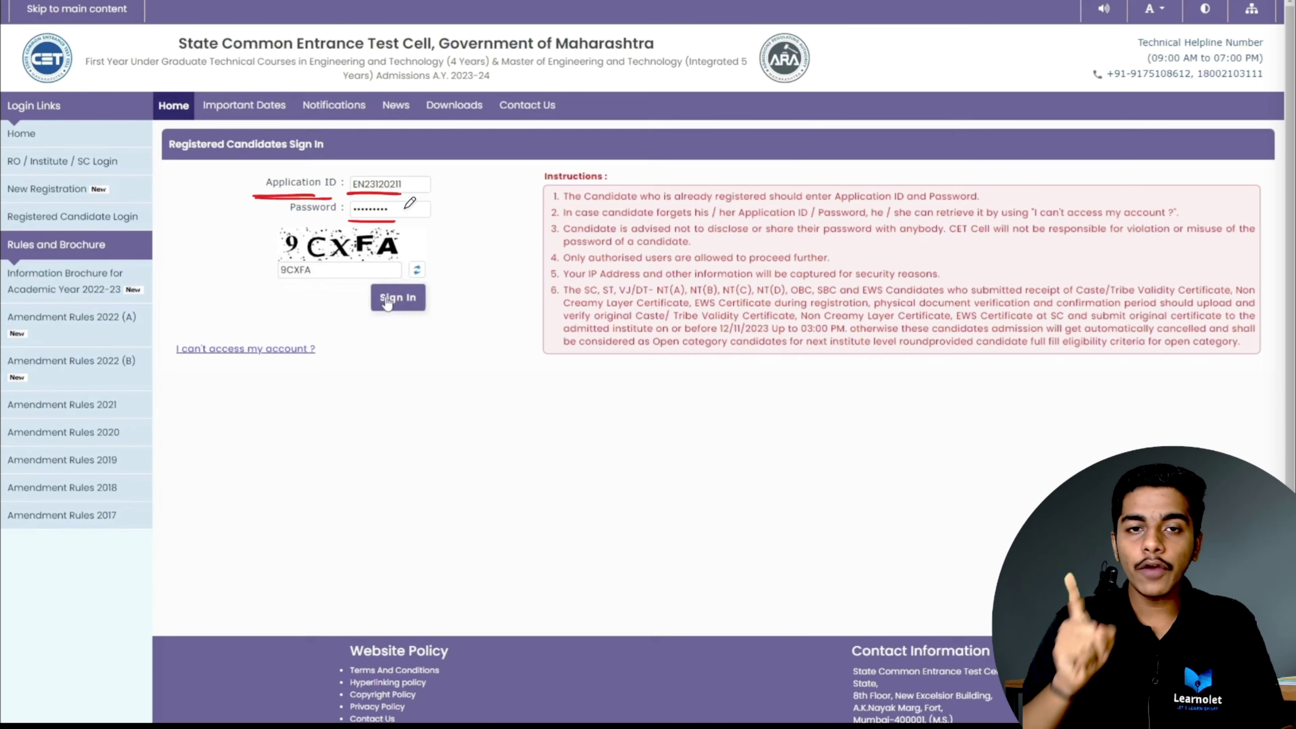
drag(452, 219, 416, 217)
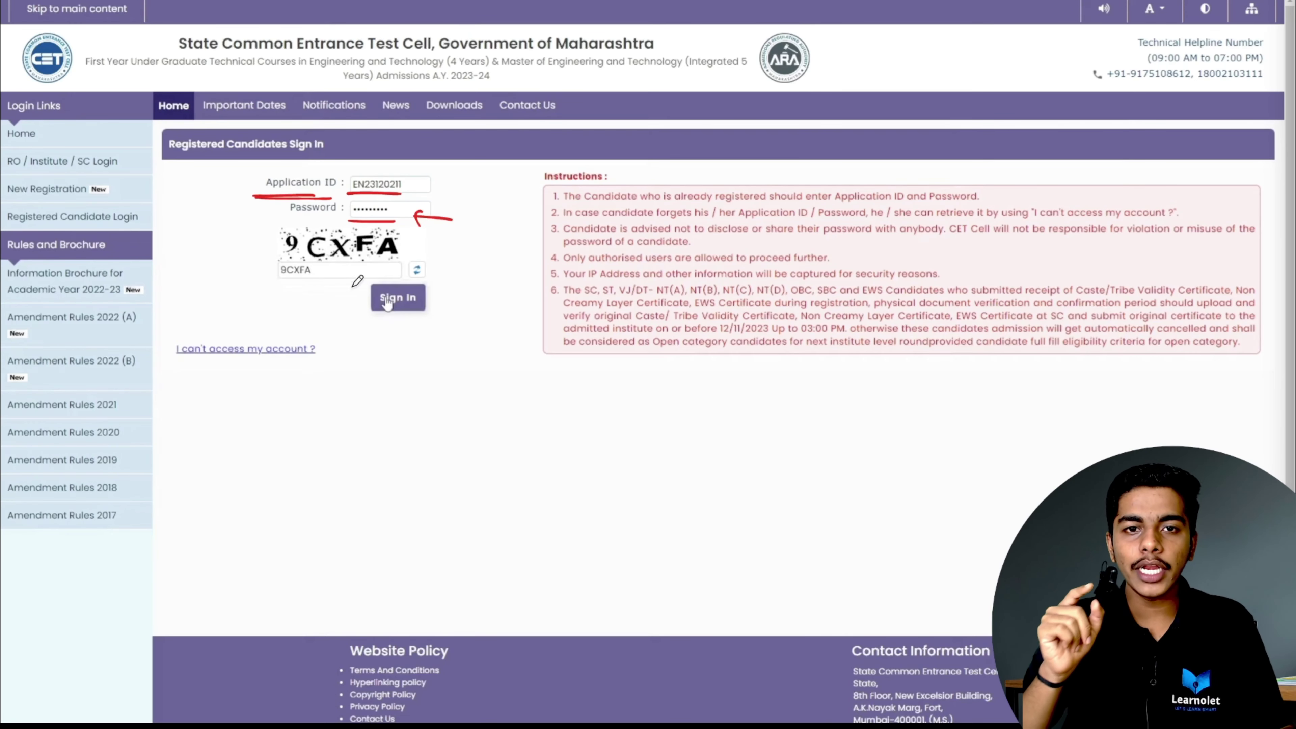
mouse_move(277, 241)
mouse_down()
mouse_move(255, 238)
mouse_move(271, 279)
mouse_move(257, 292)
mouse_up()
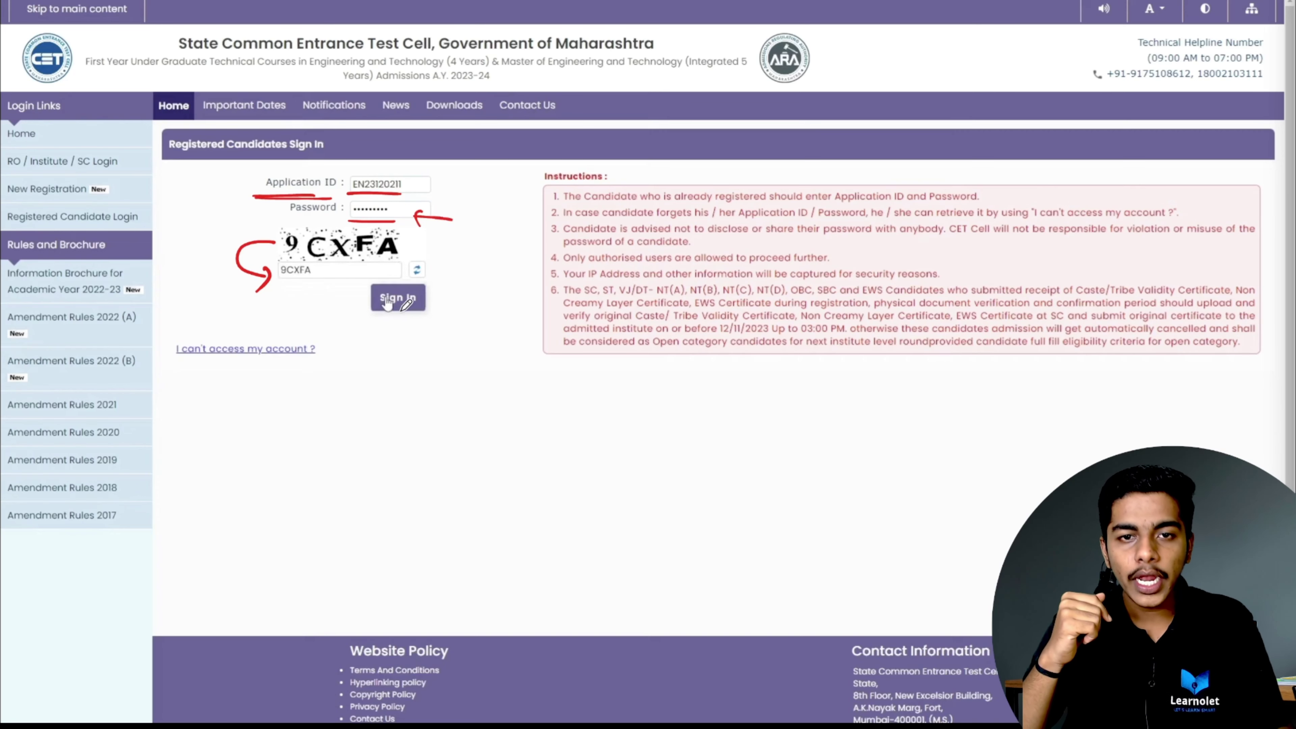
mouse_move(406, 319)
mouse_down()
mouse_move(385, 280)
mouse_move(391, 325)
mouse_up()
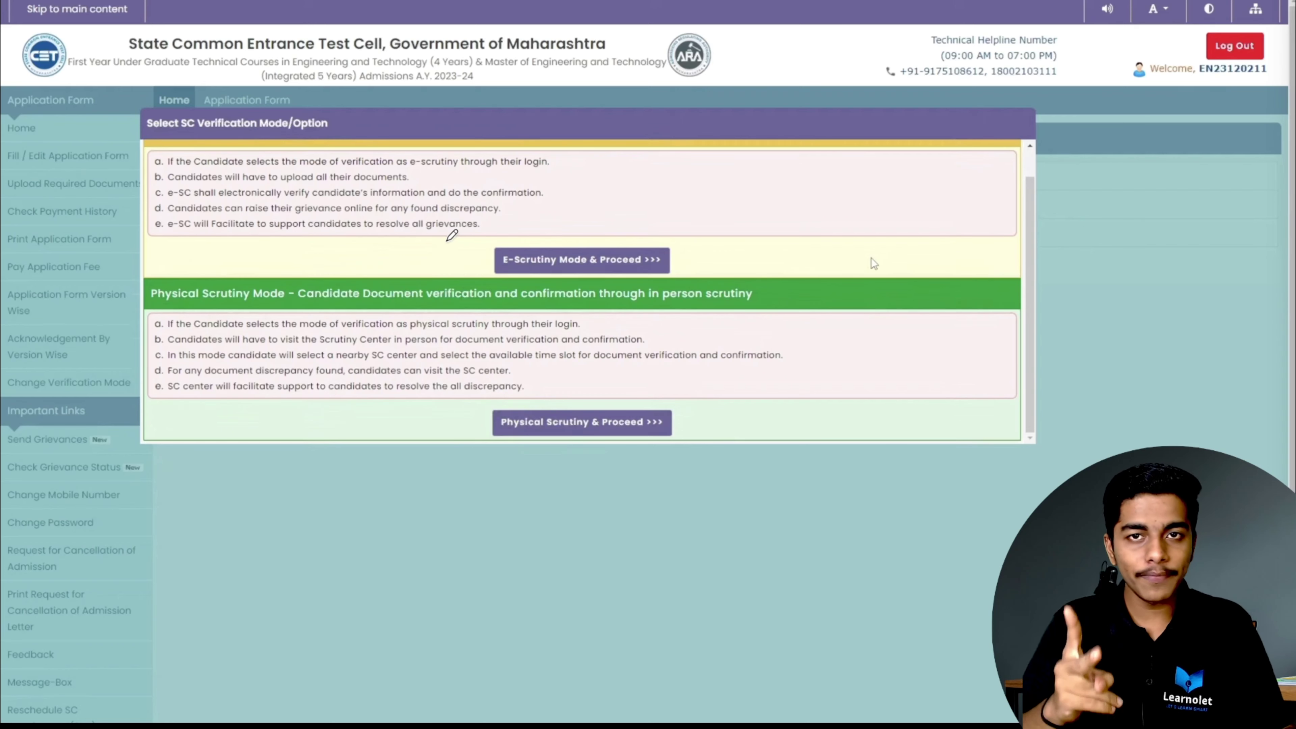
Tick the SC verification mode headings, circle both scrutiny options with an arrow to E-Scrutiny Mode & Proceed, and advance to the form status slide.
drag(340, 125, 388, 115)
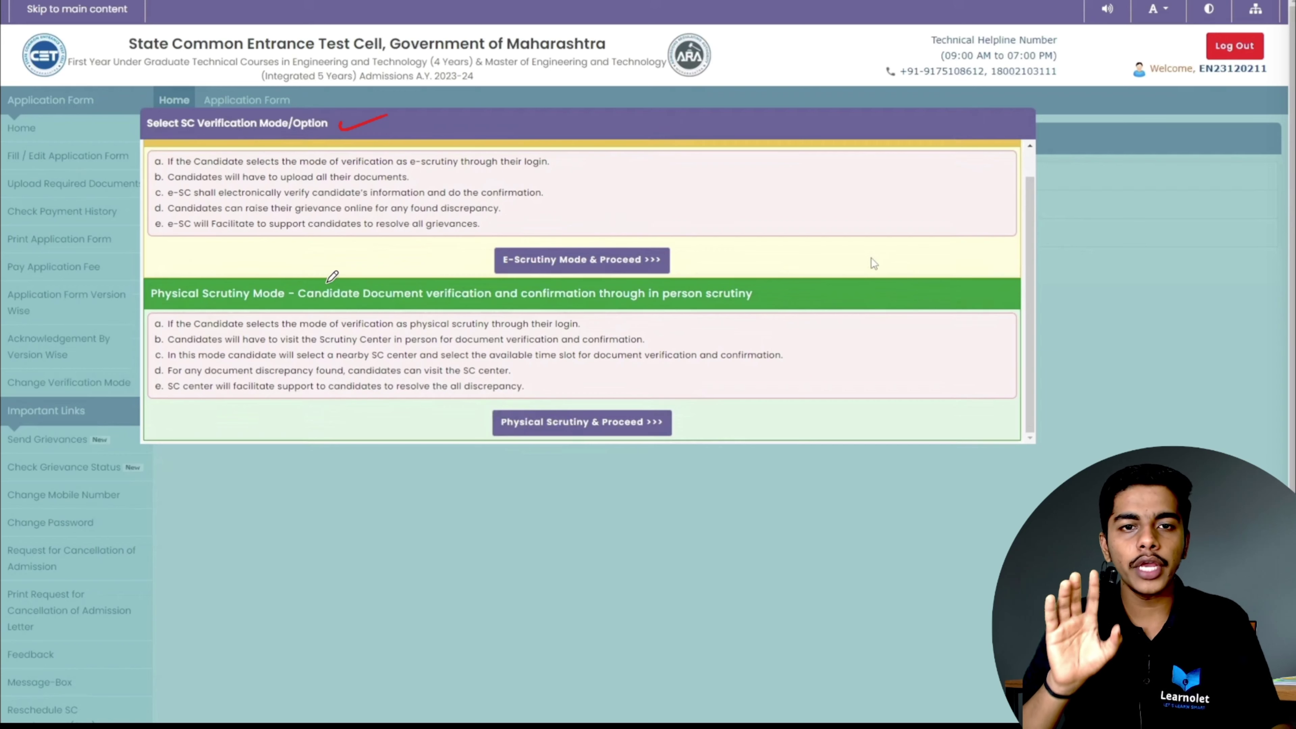
drag(245, 278, 279, 268)
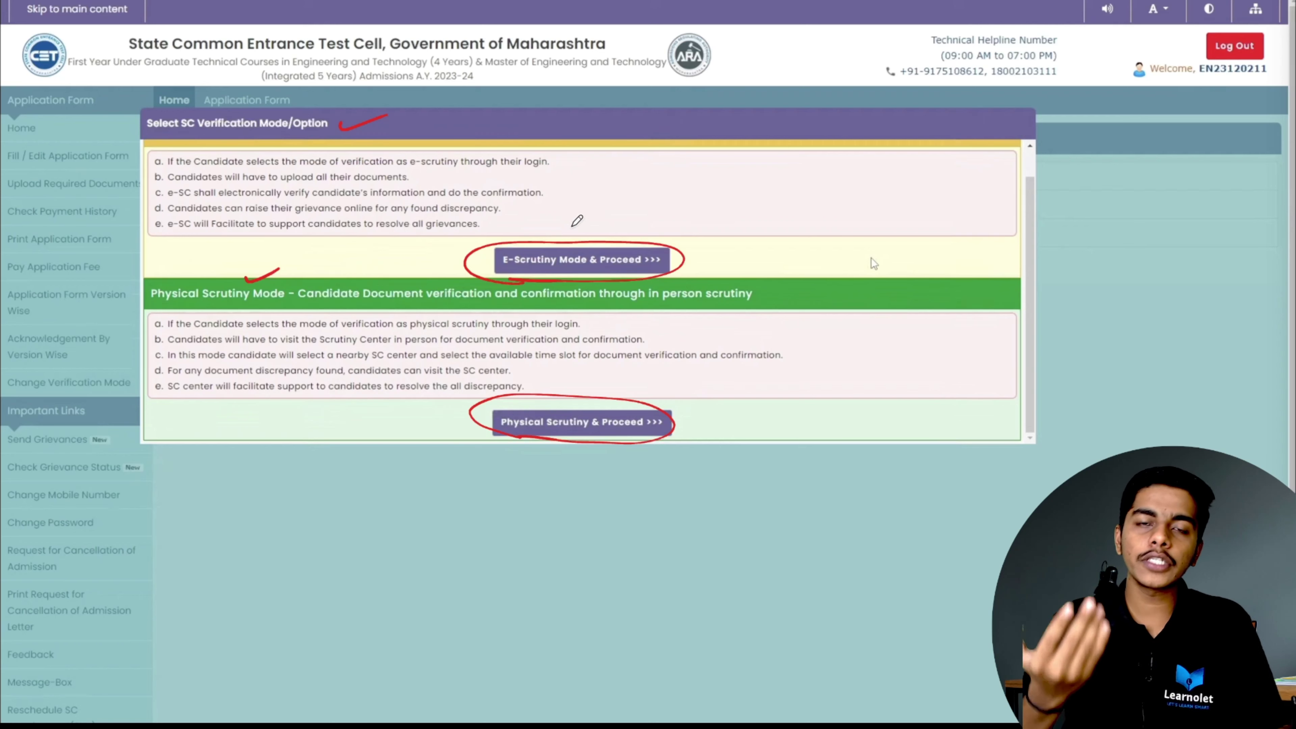
drag(585, 210, 562, 220)
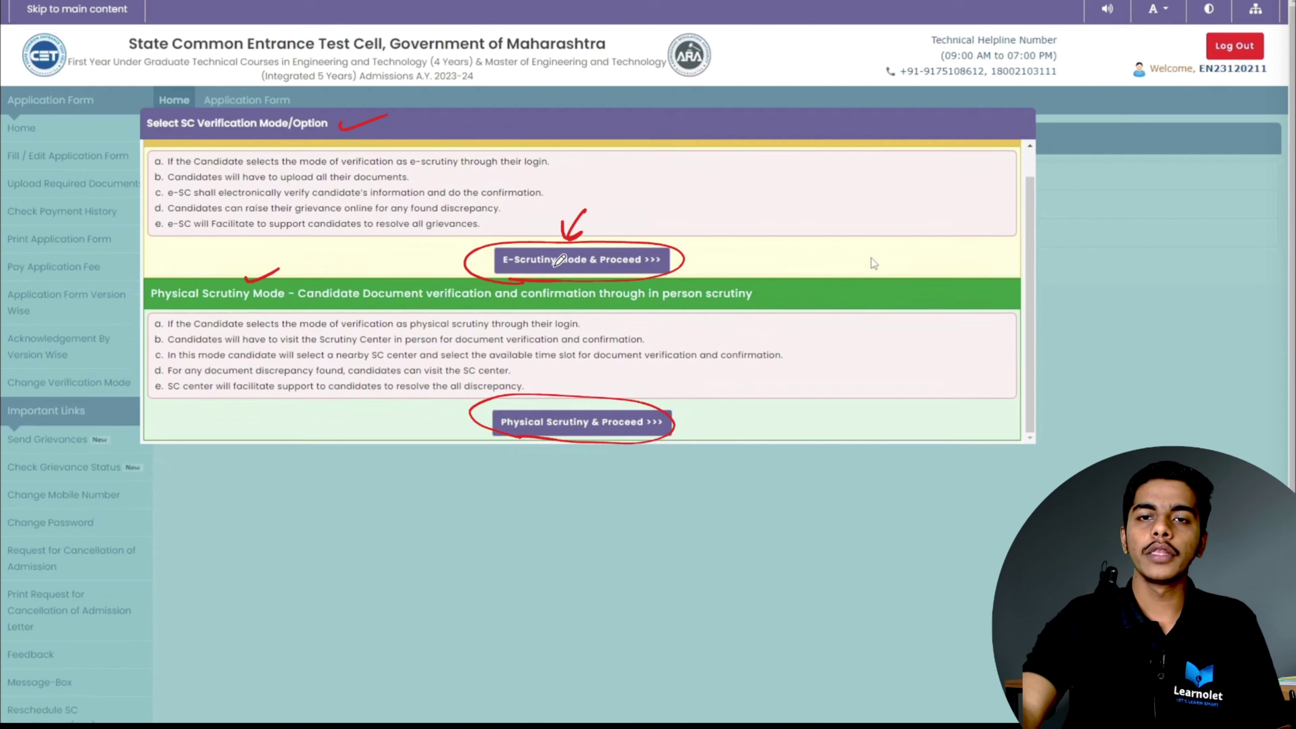
click(631, 264)
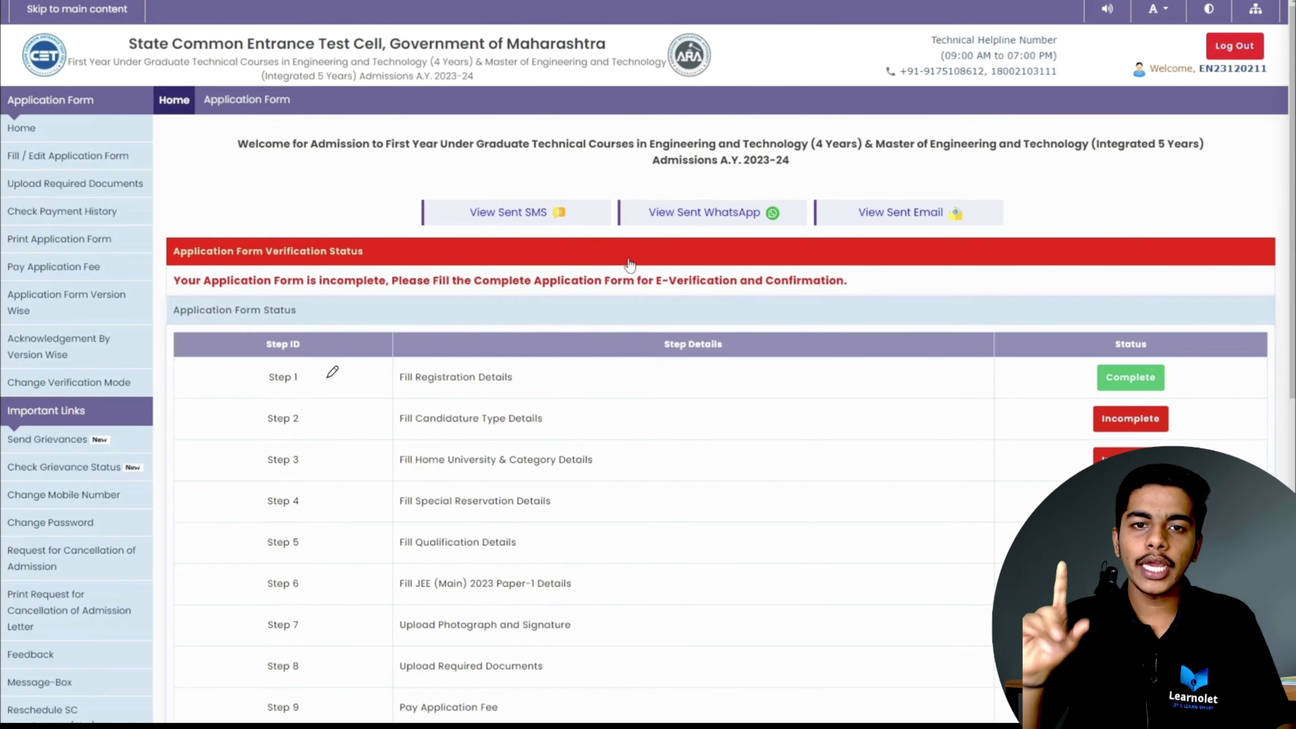
Tick Steps 1 to 4 in red and underline the Home University & Category and Special Reservation entries.
drag(523, 376, 562, 372)
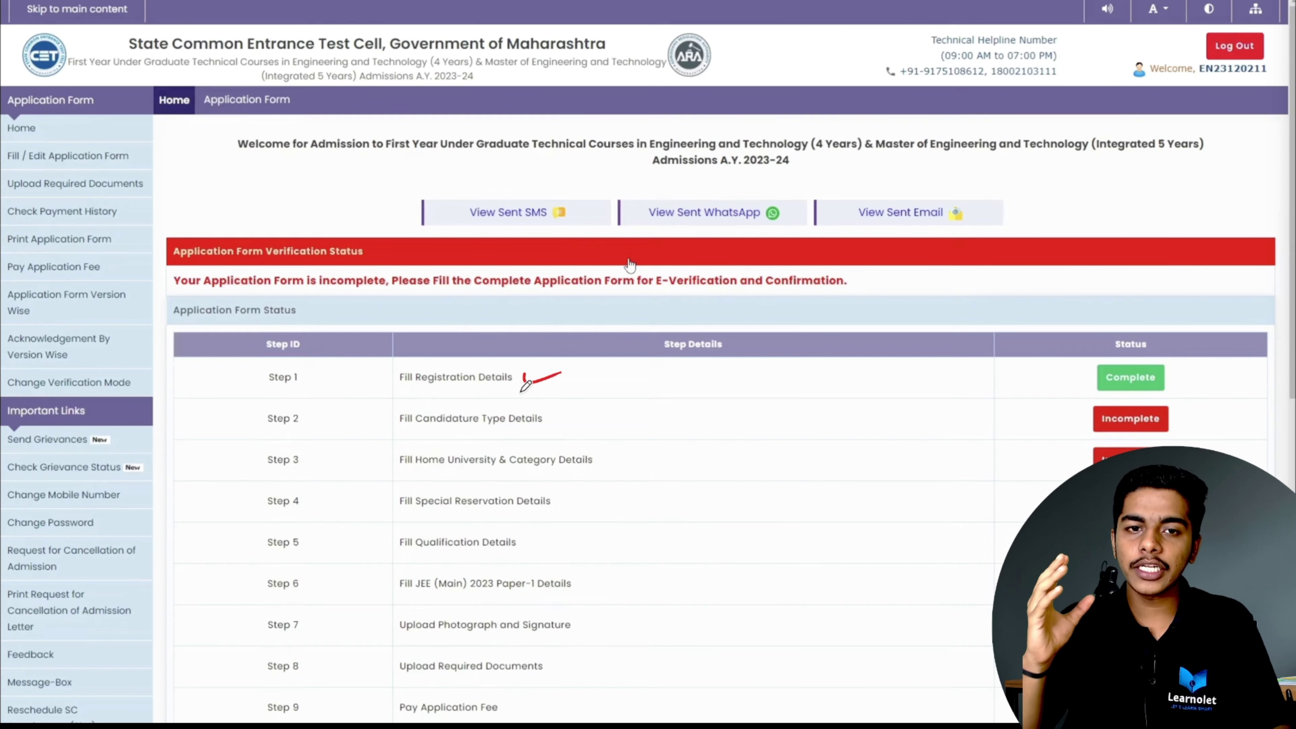
drag(238, 415, 265, 411)
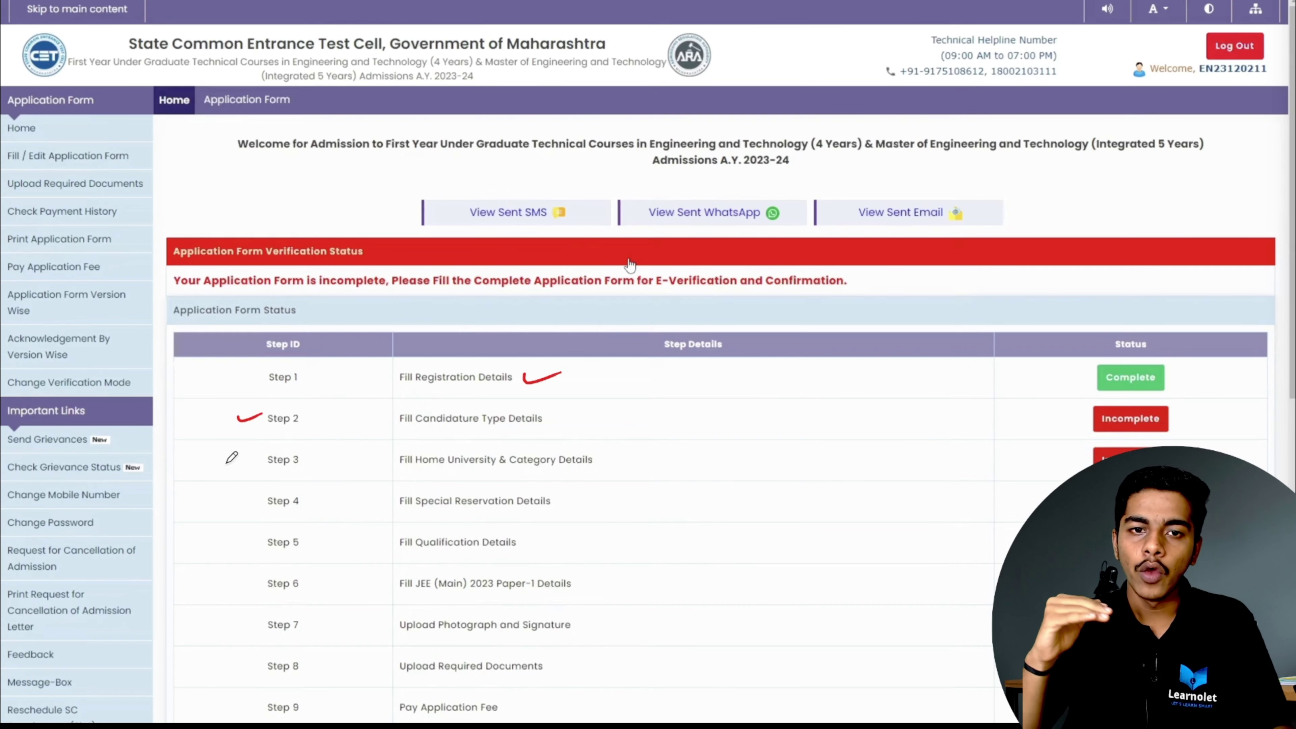
drag(225, 466, 259, 460)
drag(394, 475, 574, 470)
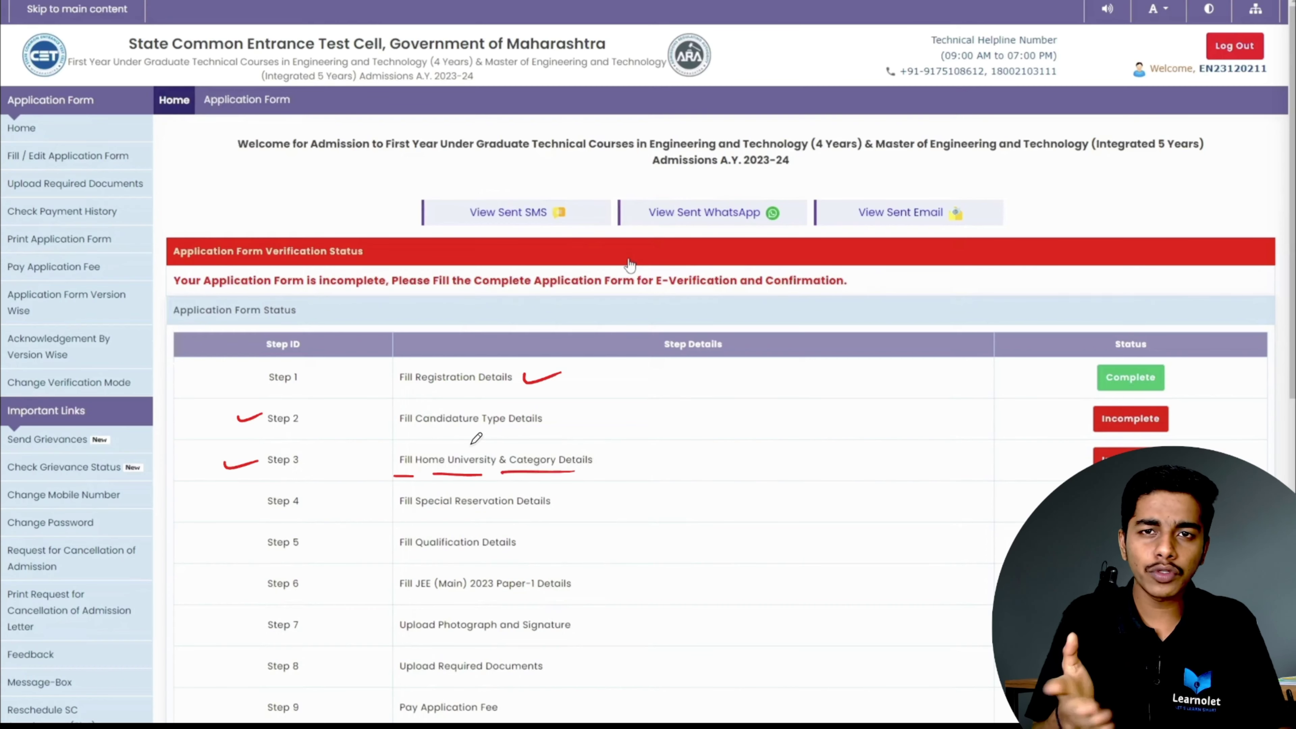
drag(228, 499, 271, 495)
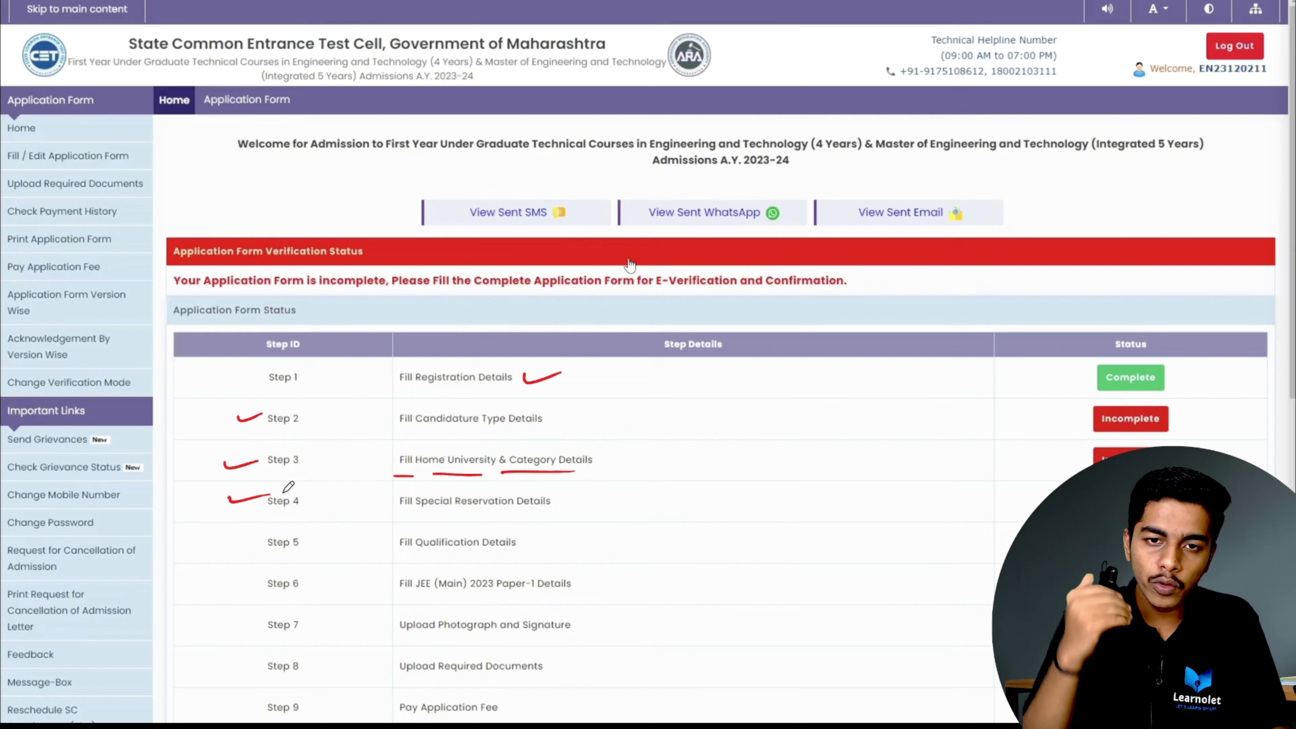
drag(390, 514, 541, 509)
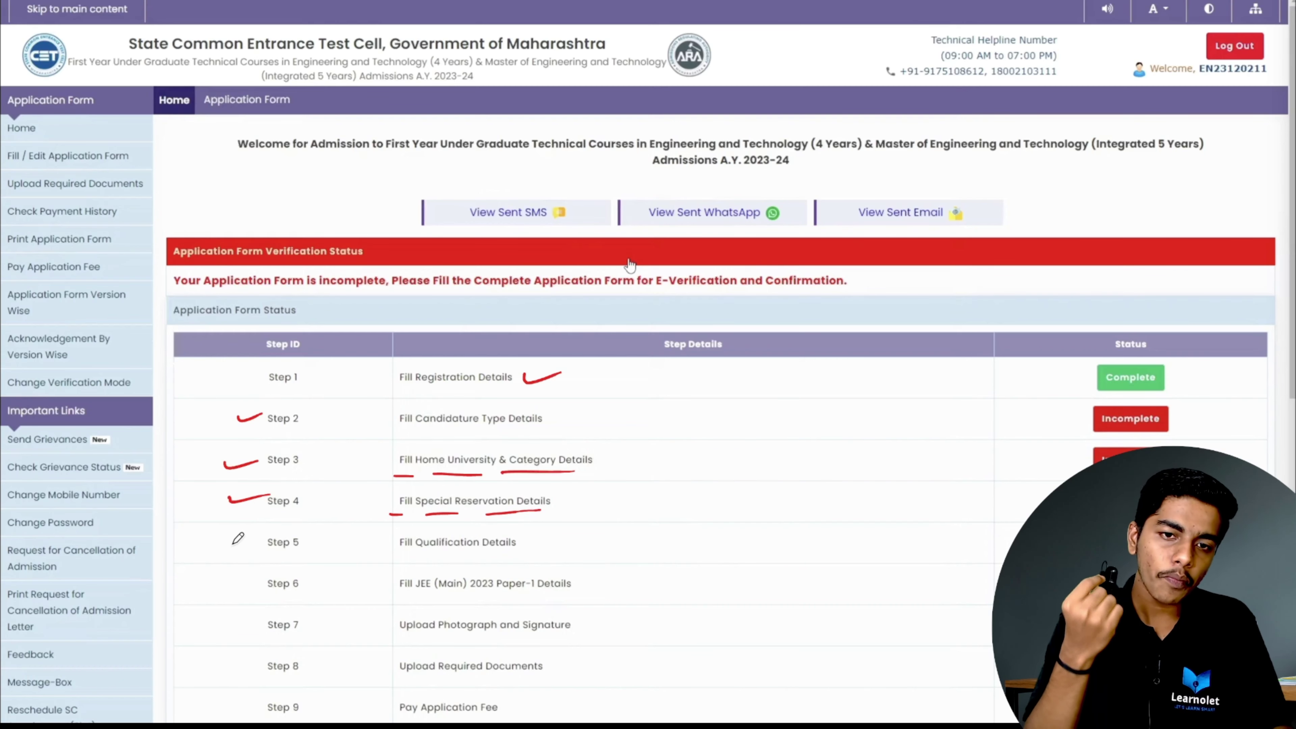
Tick Steps 5 to 7 in red and underline their qualification, JEE (Main) Paper-1, and photograph and signature entries.
drag(220, 544, 250, 537)
drag(366, 540, 493, 557)
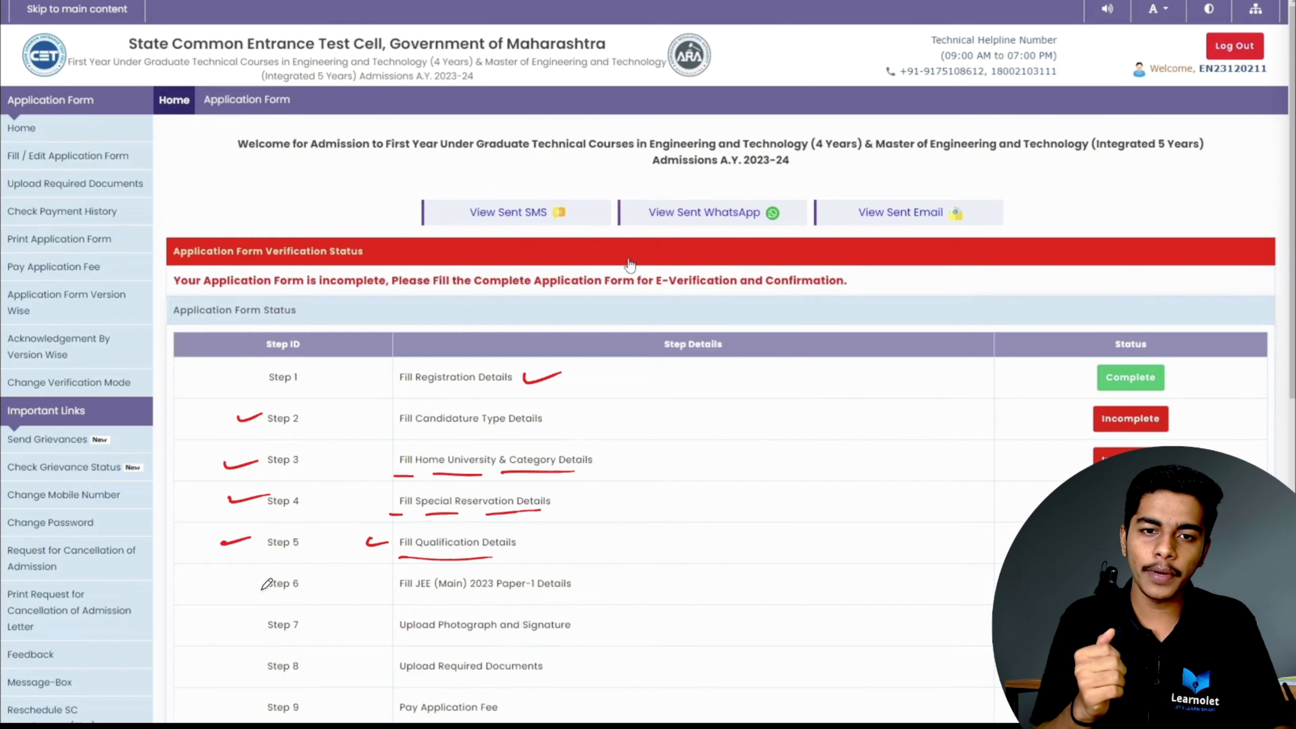
drag(226, 584, 269, 580)
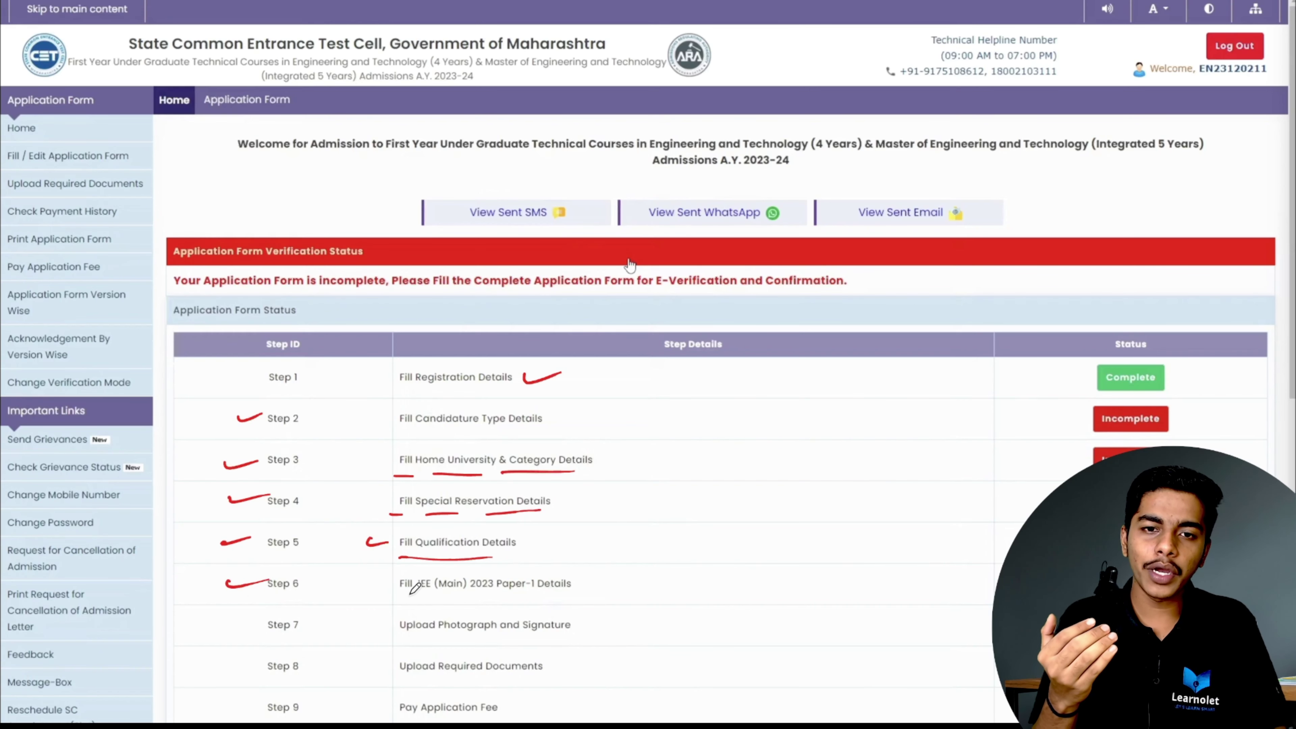
drag(403, 599, 527, 601)
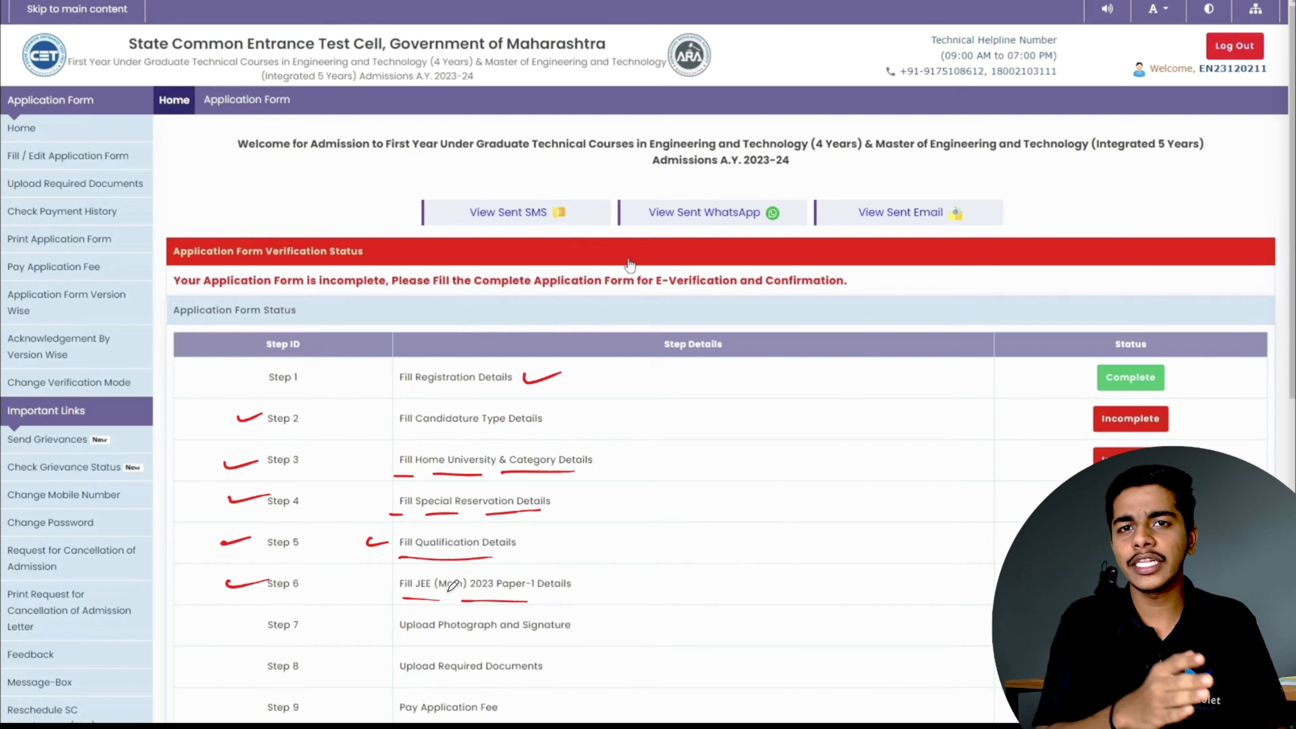
drag(234, 619, 262, 625)
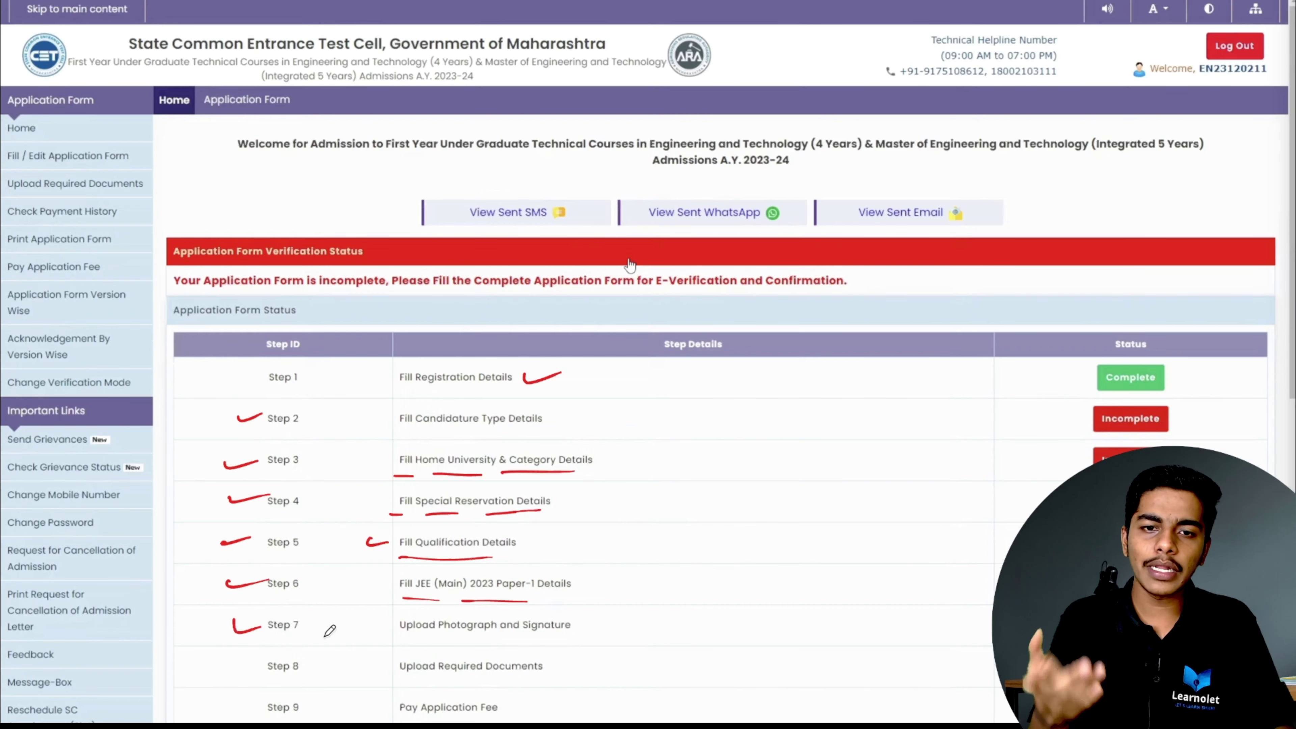
mouse_move(505, 638)
mouse_down()
mouse_move(545, 634)
mouse_move(415, 637)
mouse_up()
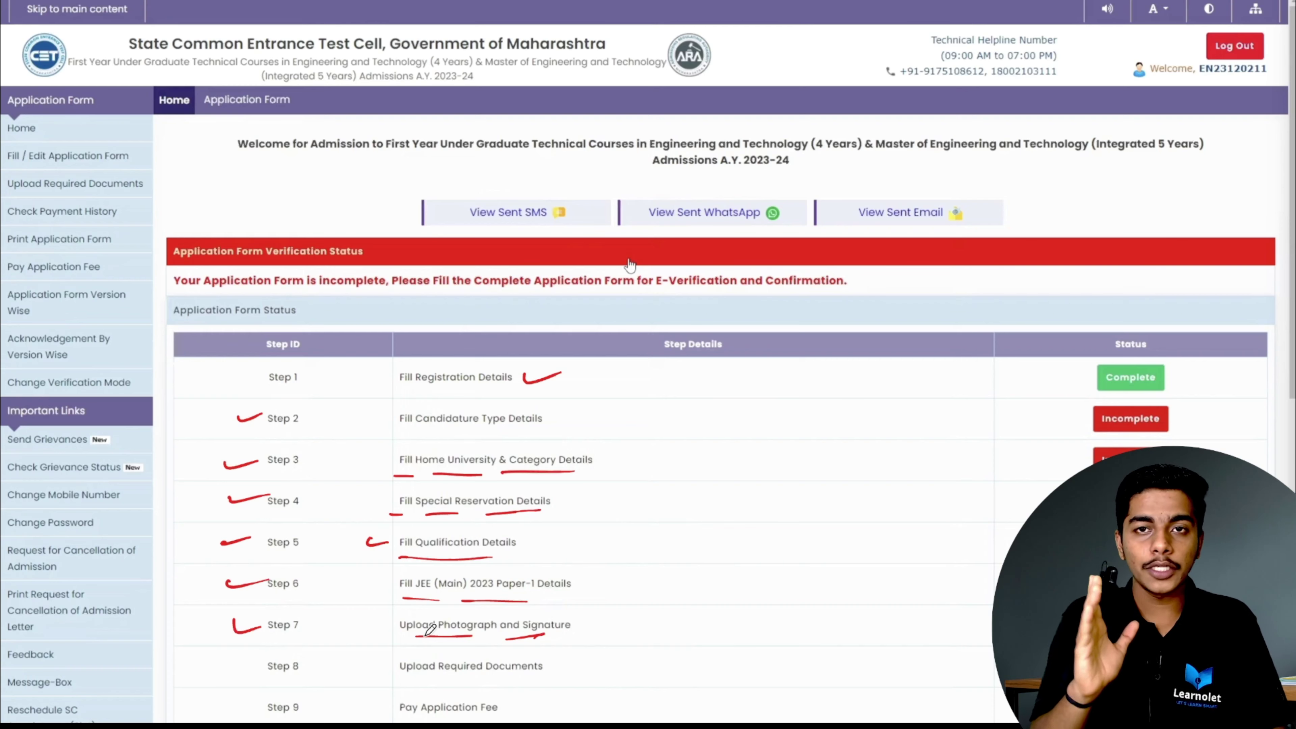
drag(572, 629, 596, 622)
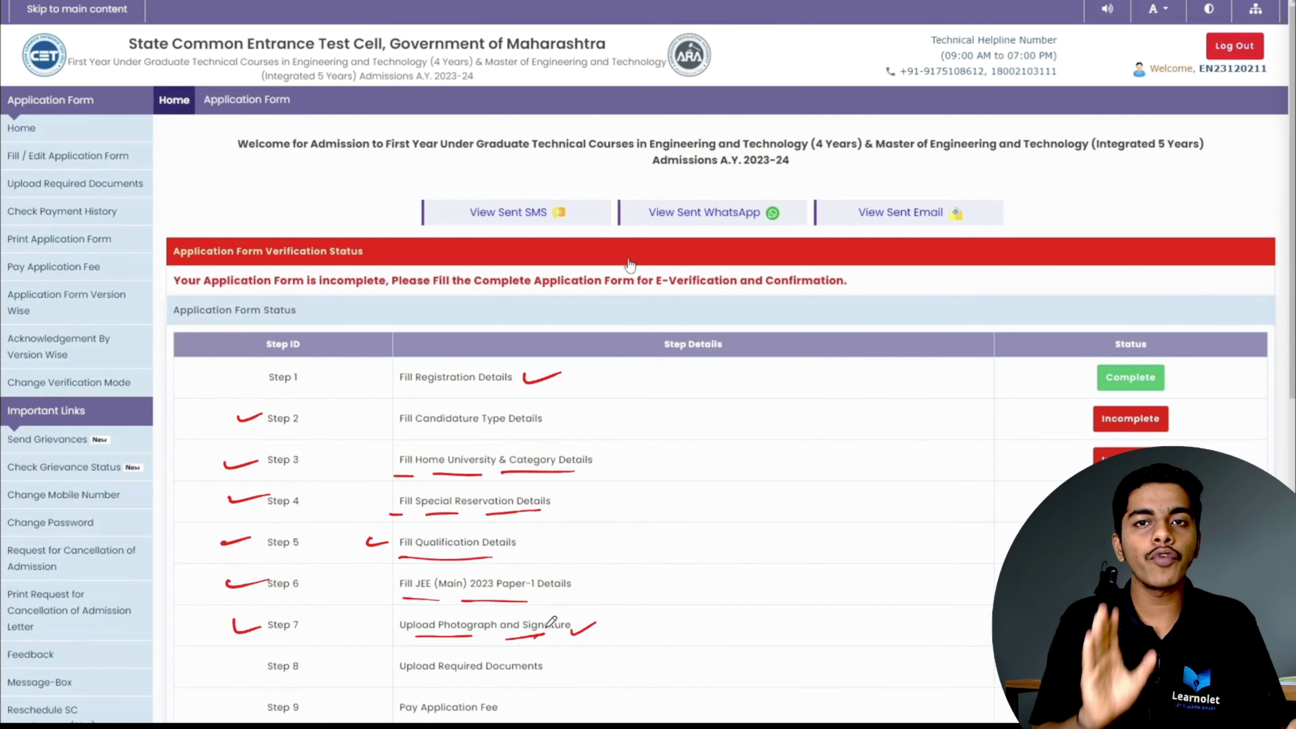
Tick Steps 8 and 9, underline Upload Required Documents, tick Pay Application Fee, and underline Step 2's Fill Candidature Type Details.
drag(232, 662, 260, 665)
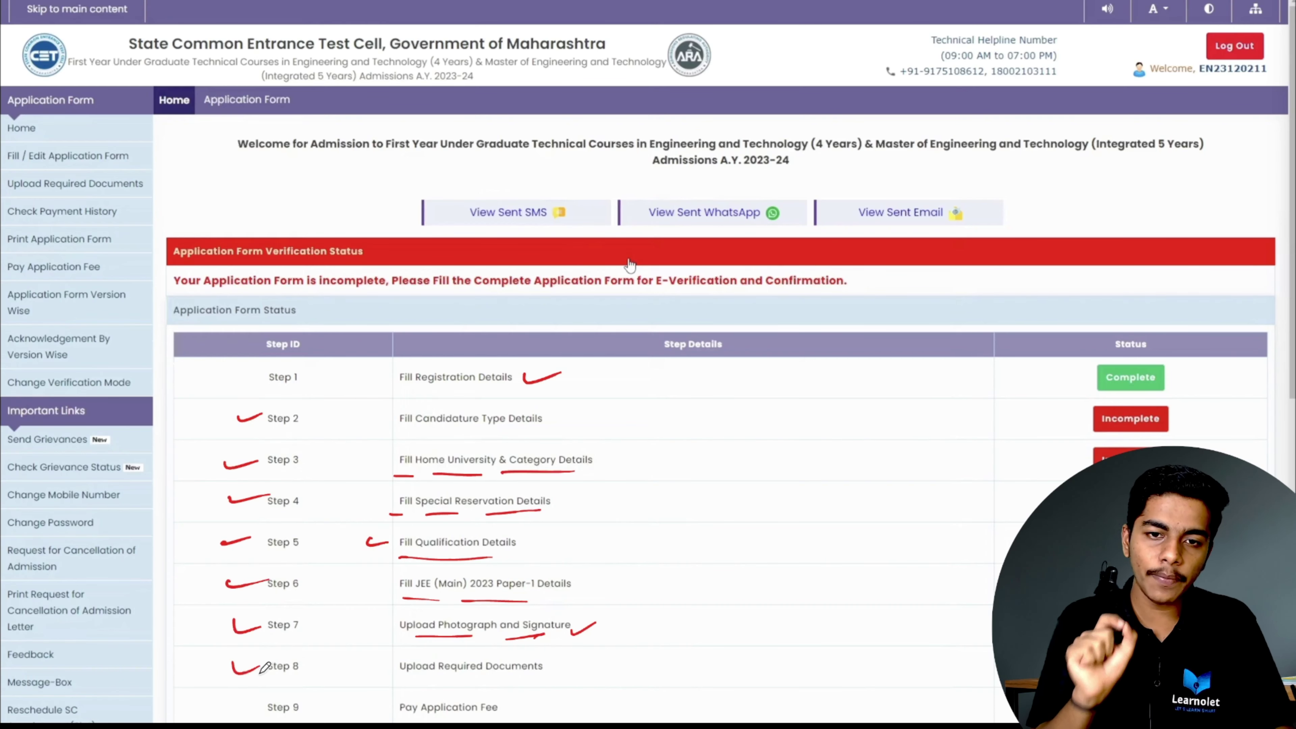
drag(391, 681, 531, 680)
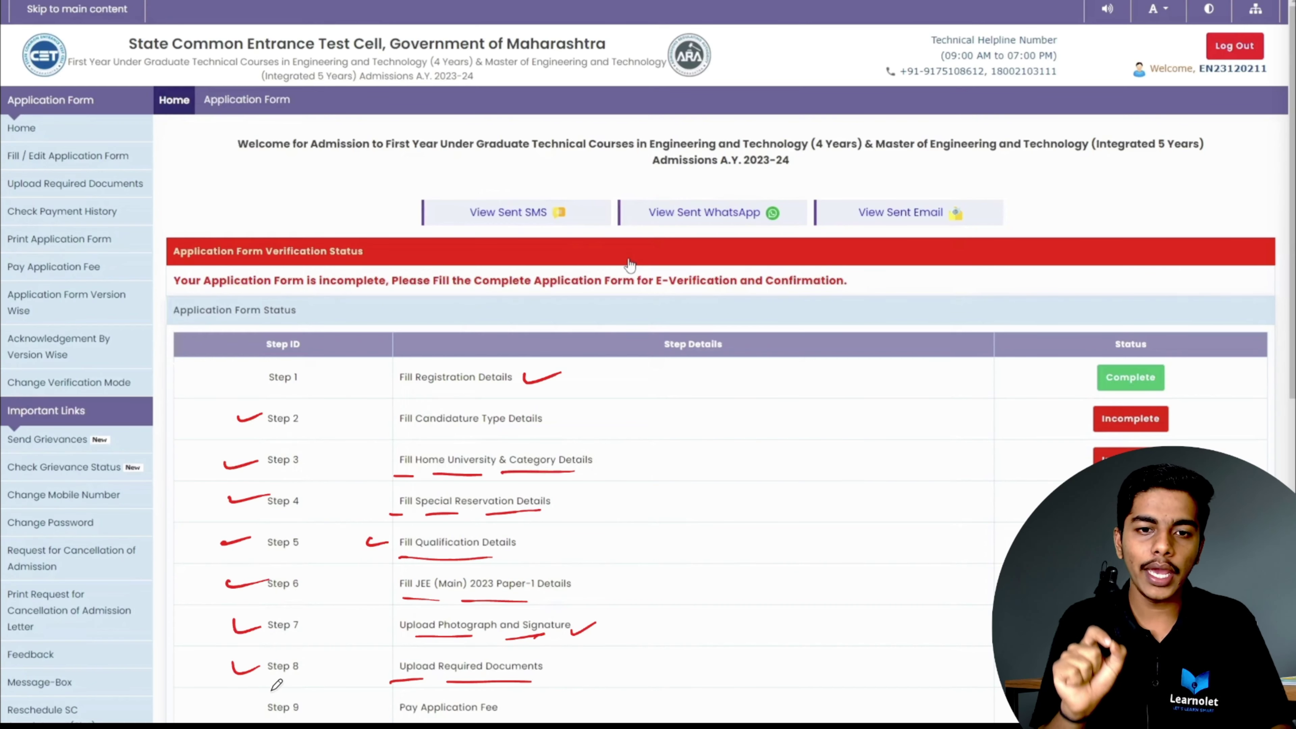
drag(245, 703, 262, 705)
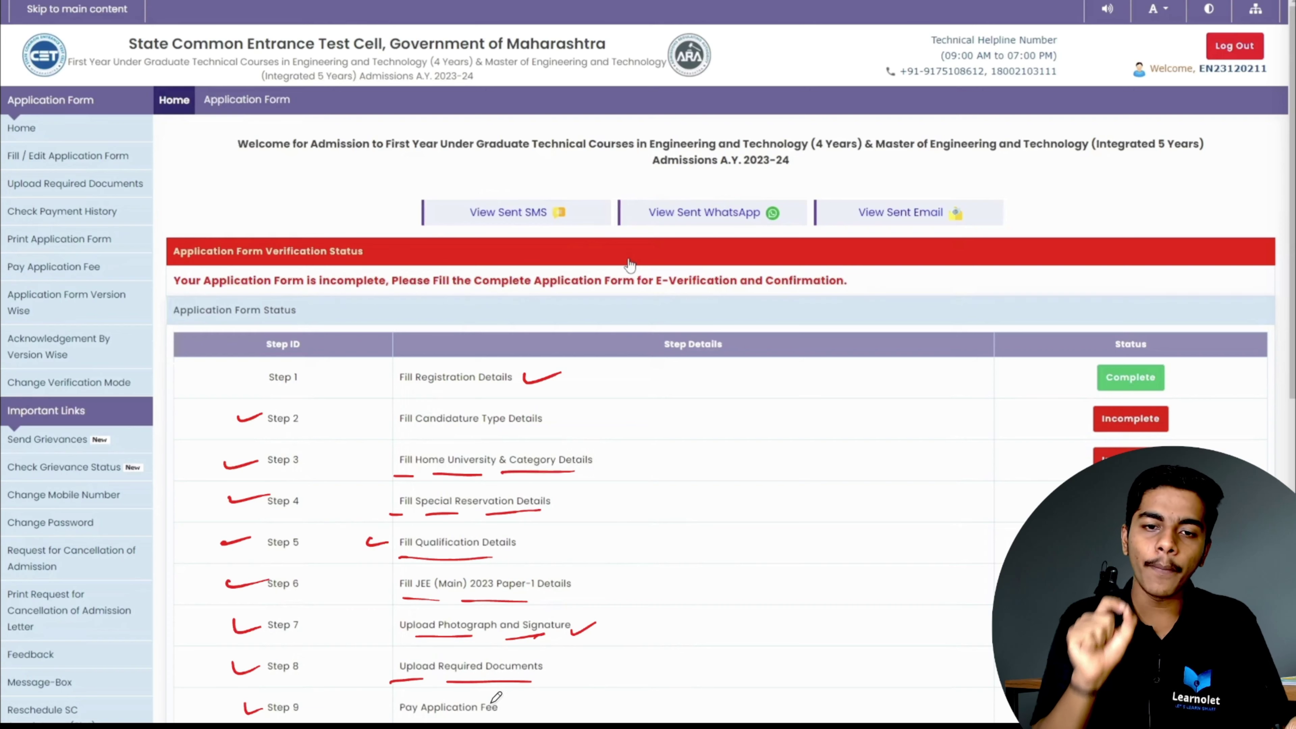
drag(507, 702, 541, 700)
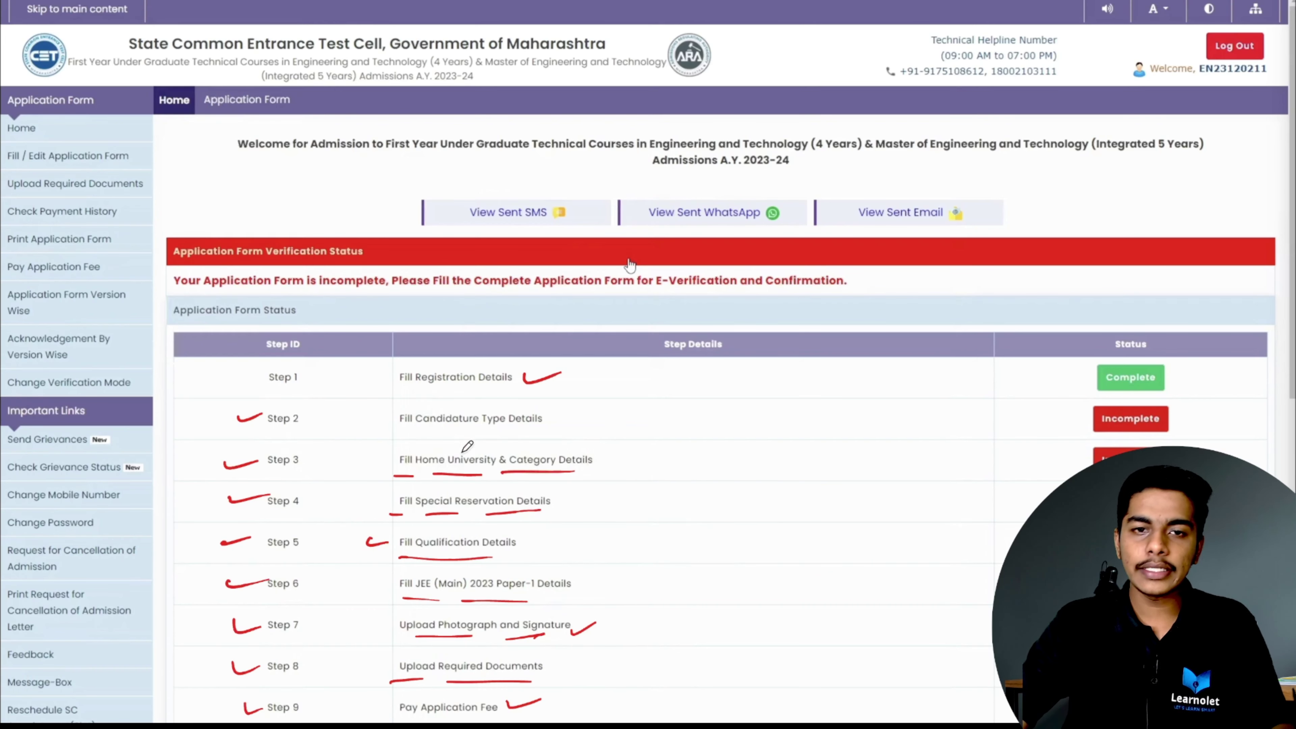
drag(395, 432, 542, 431)
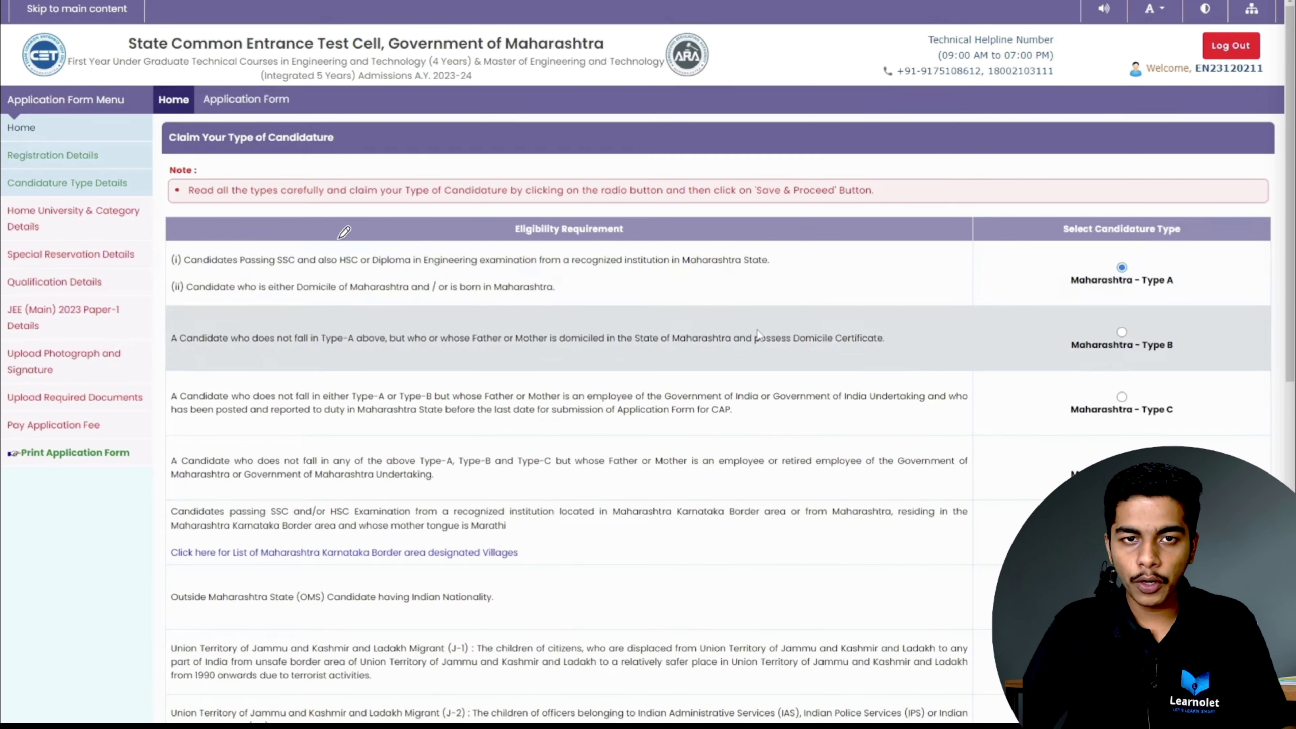
Underline the Claim Your Type of Candidature heading in red on the candidature slide.
drag(172, 151, 292, 153)
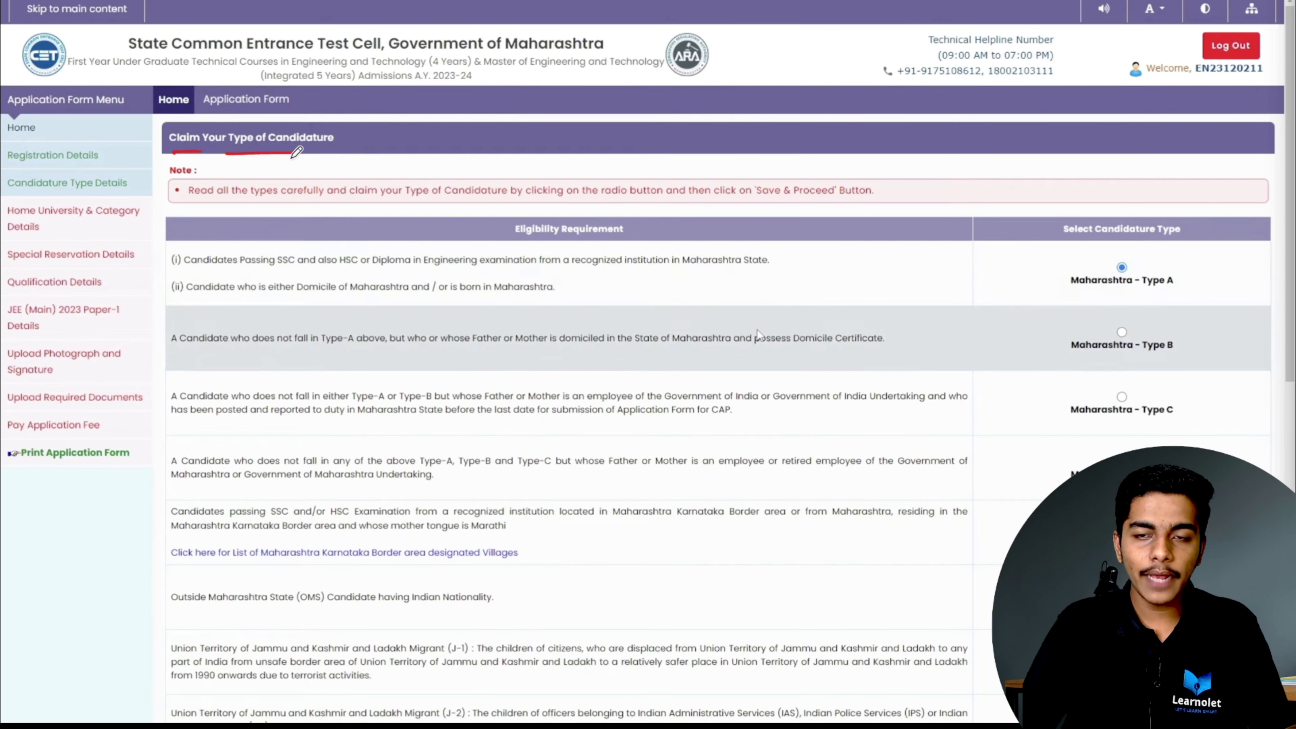
drag(209, 157, 242, 156)
drag(264, 158, 316, 159)
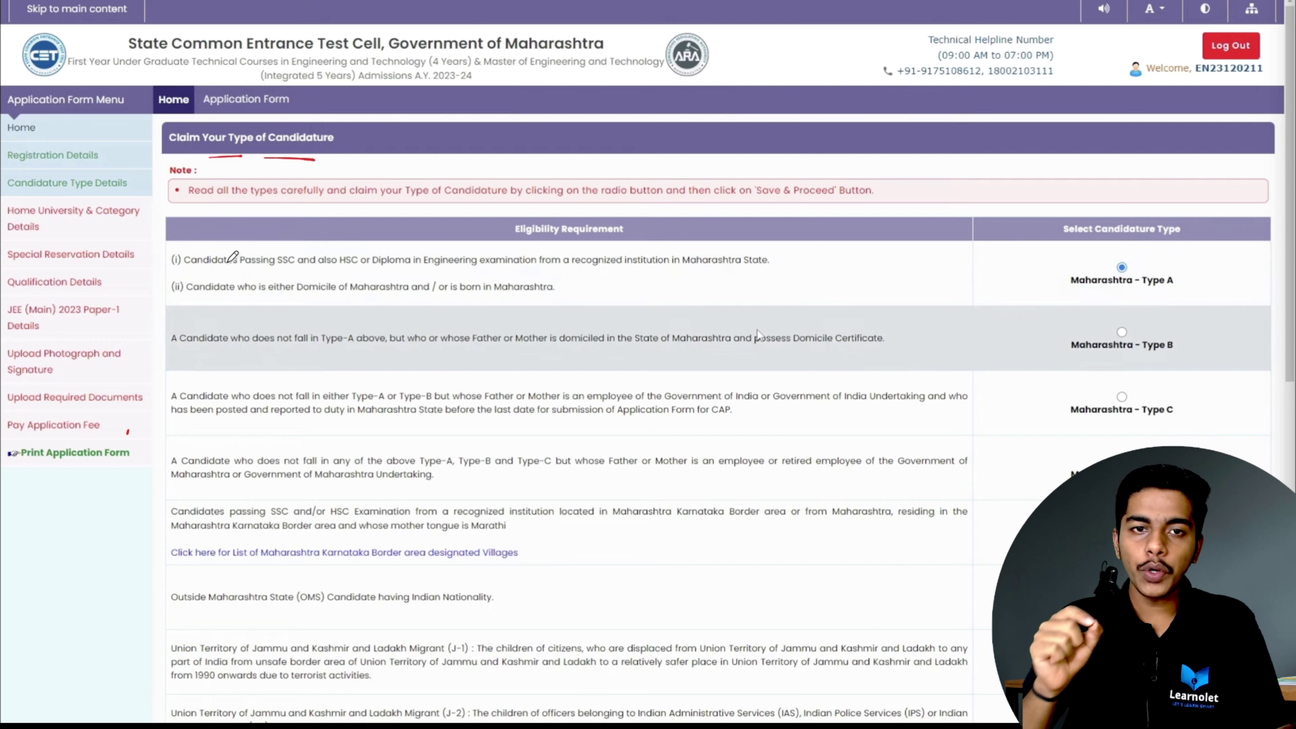
Tick the first Type A eligibility condition, underline key words in both conditions, and tick and underline Maharashtra - Type A.
mouse_move(158, 259)
mouse_down()
mouse_move(214, 275)
mouse_move(725, 275)
mouse_up()
click(654, 276)
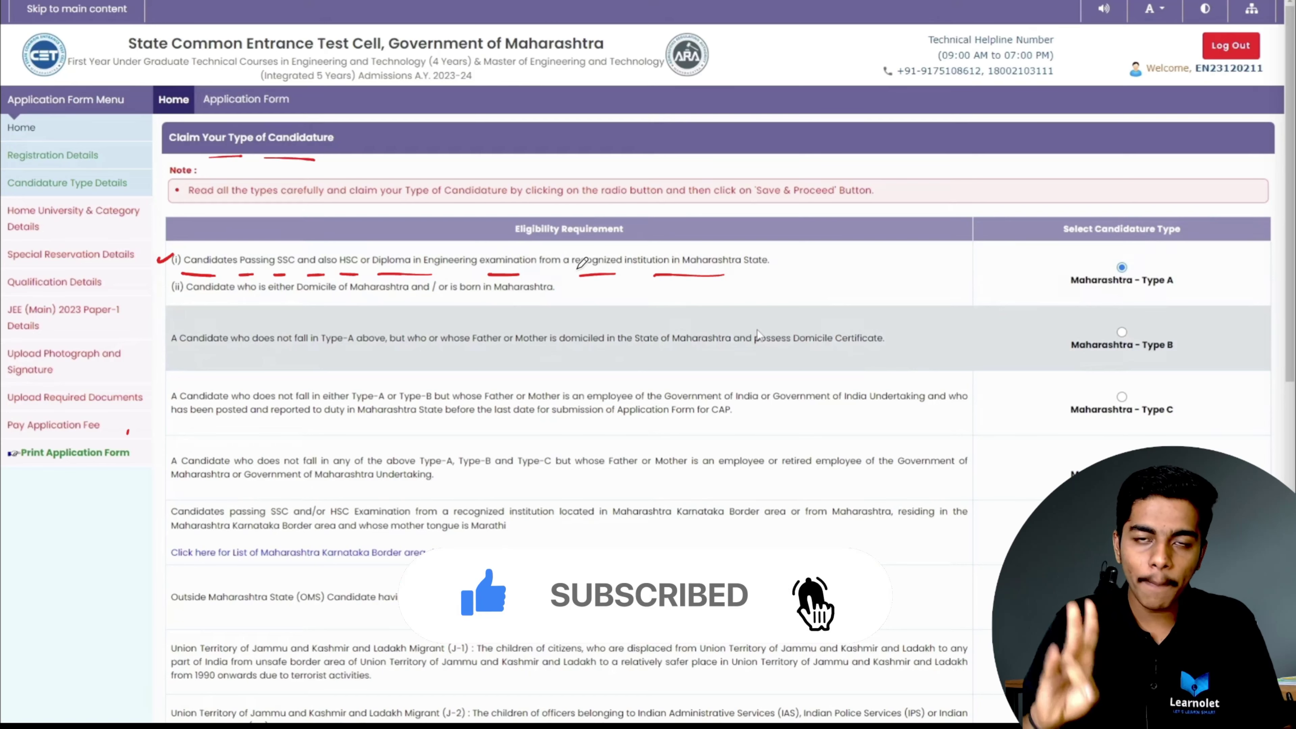
drag(187, 300, 419, 300)
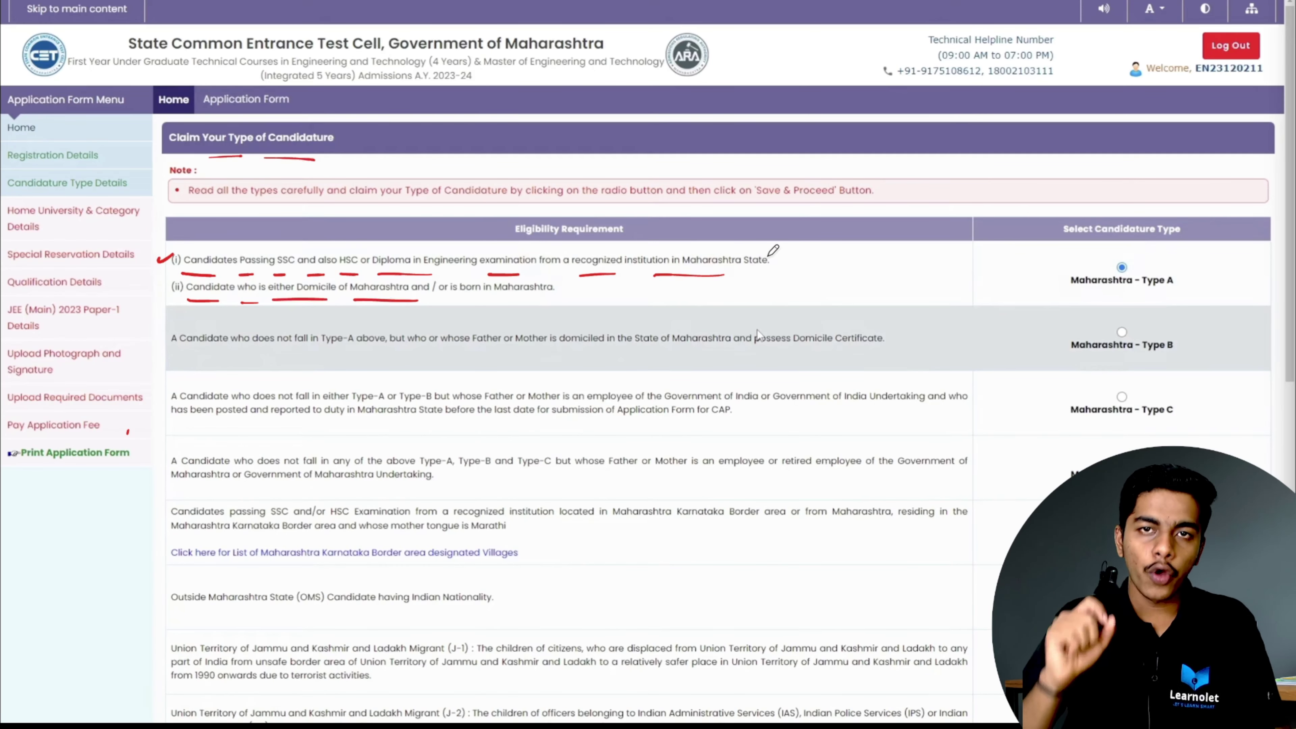
drag(1005, 263, 1156, 295)
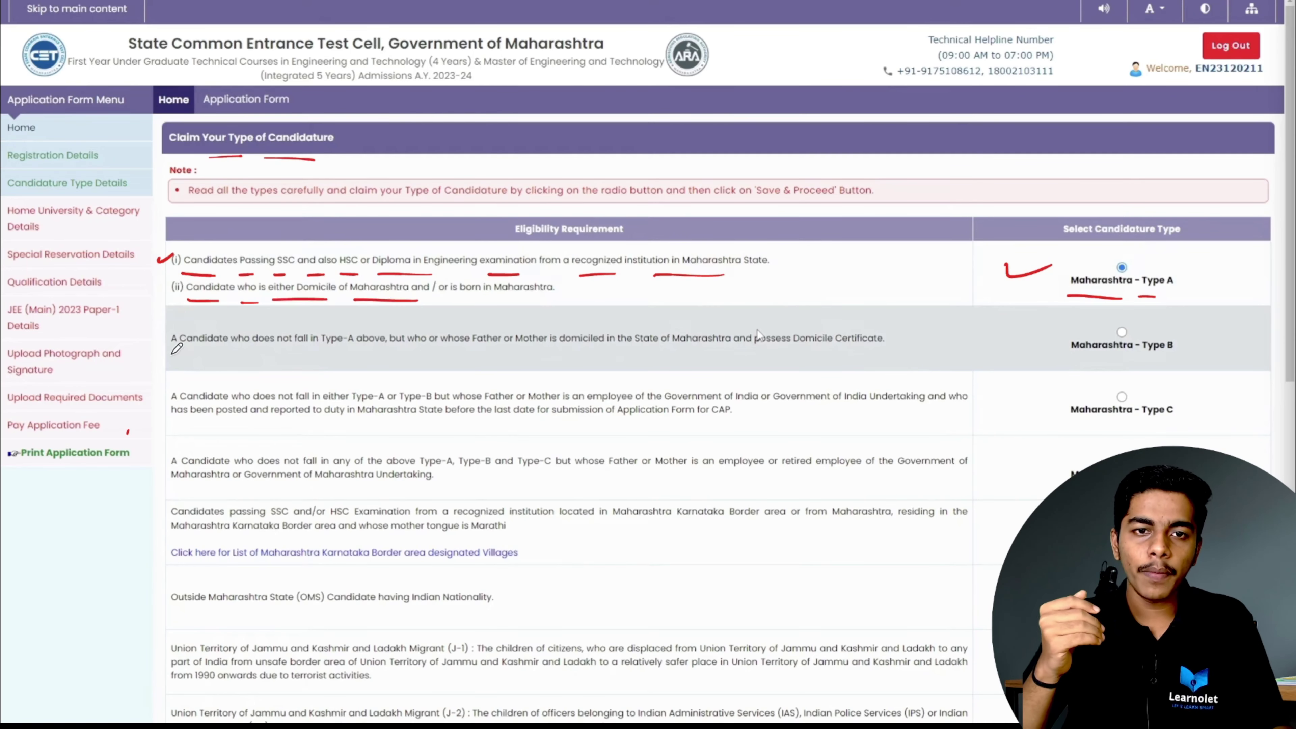
Underline the Type B eligibility condition in red, from A Candidate through the Father or Mother domicile wording.
drag(170, 357, 209, 358)
drag(231, 358, 687, 353)
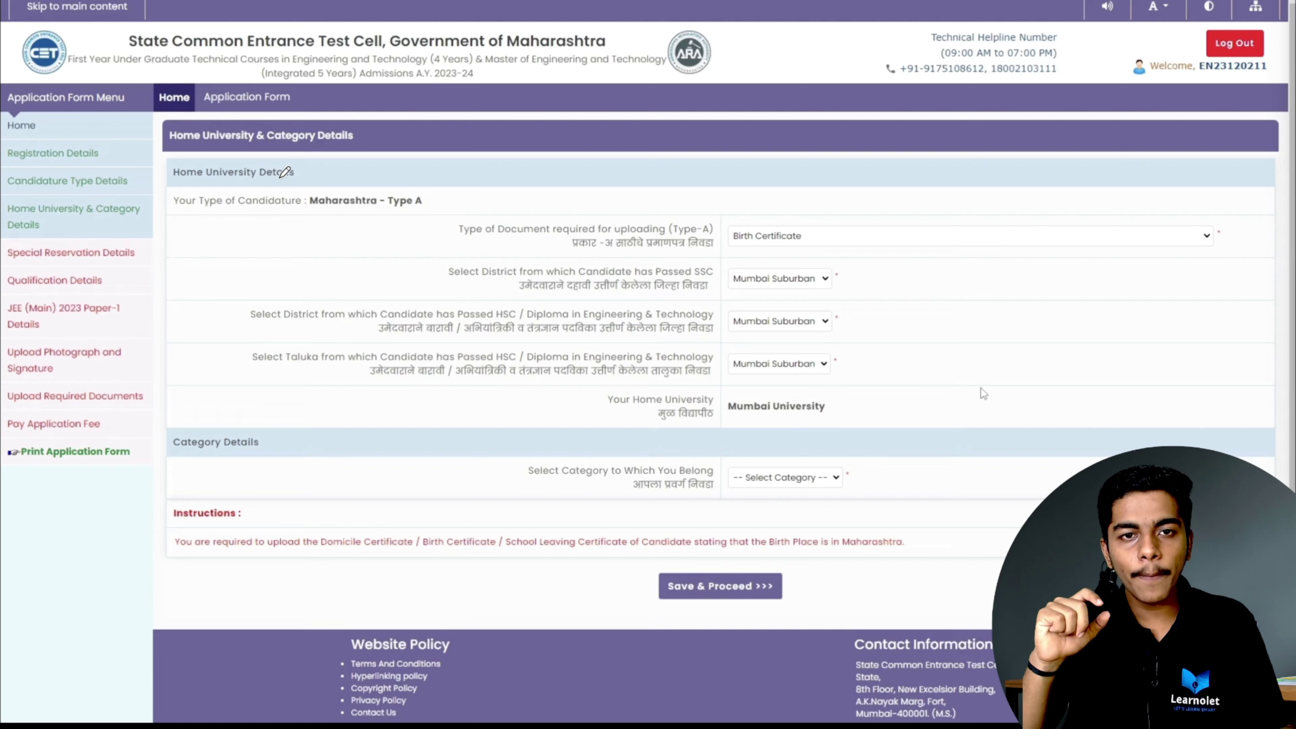
Underline Candidature and Maharashtra in the candidature type row, and the Home University & Category Details heading in red.
mouse_move(361, 211)
mouse_down()
mouse_move(372, 211)
mouse_move(324, 212)
mouse_up()
drag(297, 211, 270, 213)
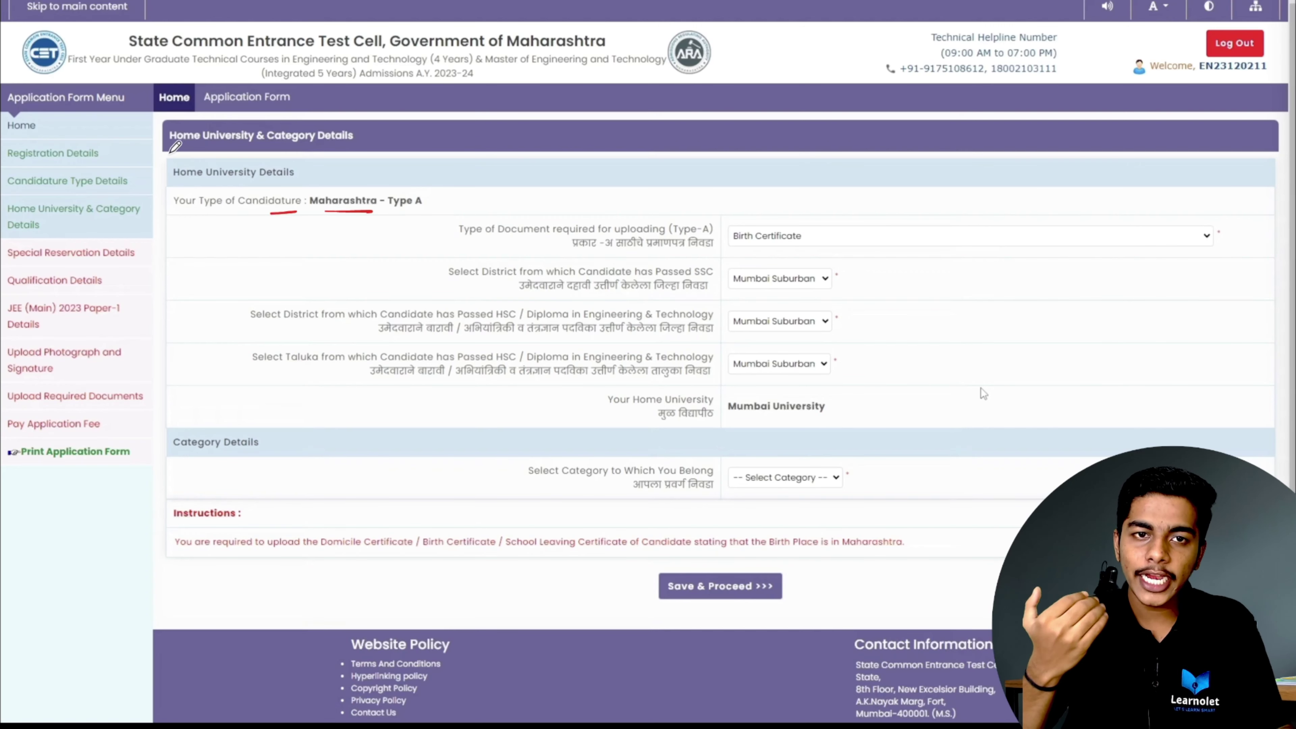
drag(169, 152, 248, 149)
drag(269, 150, 339, 149)
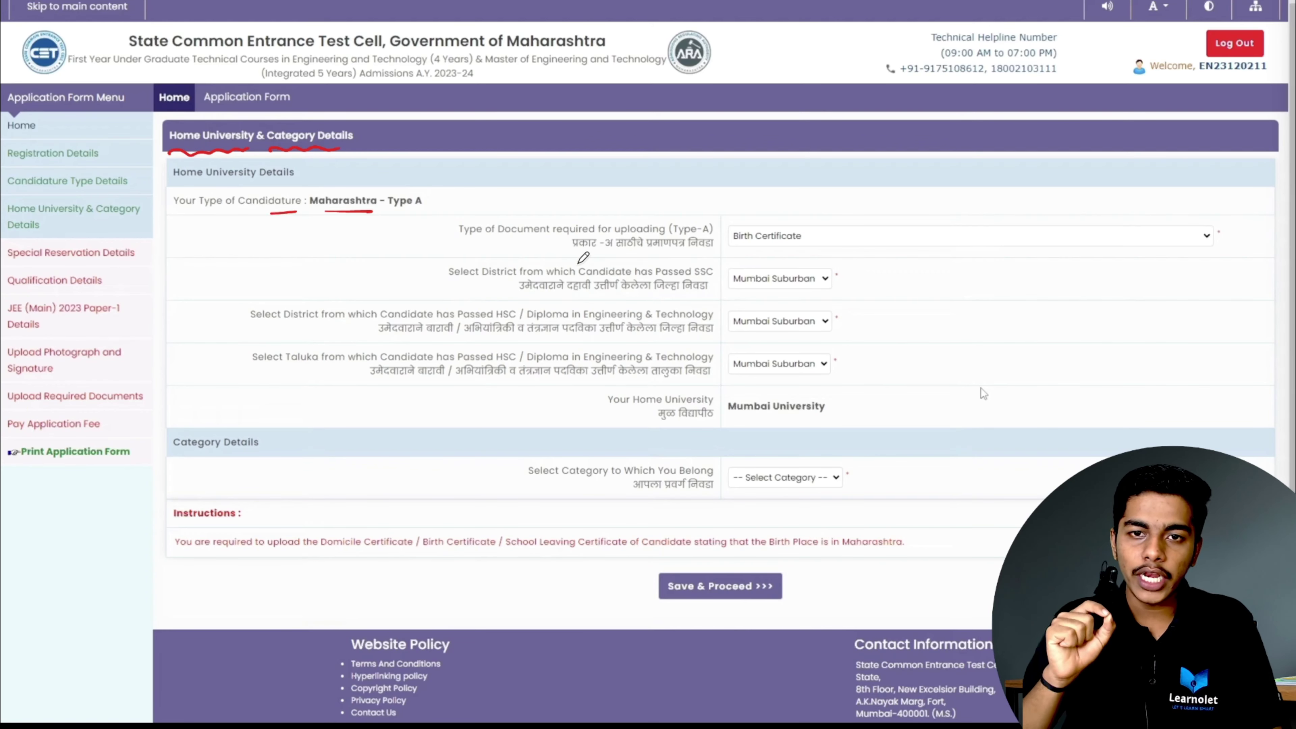
Mark the Type-A document row with a dot, underline the SSC district row, and draw an arrow to its Mumbai Suburban value.
click(432, 231)
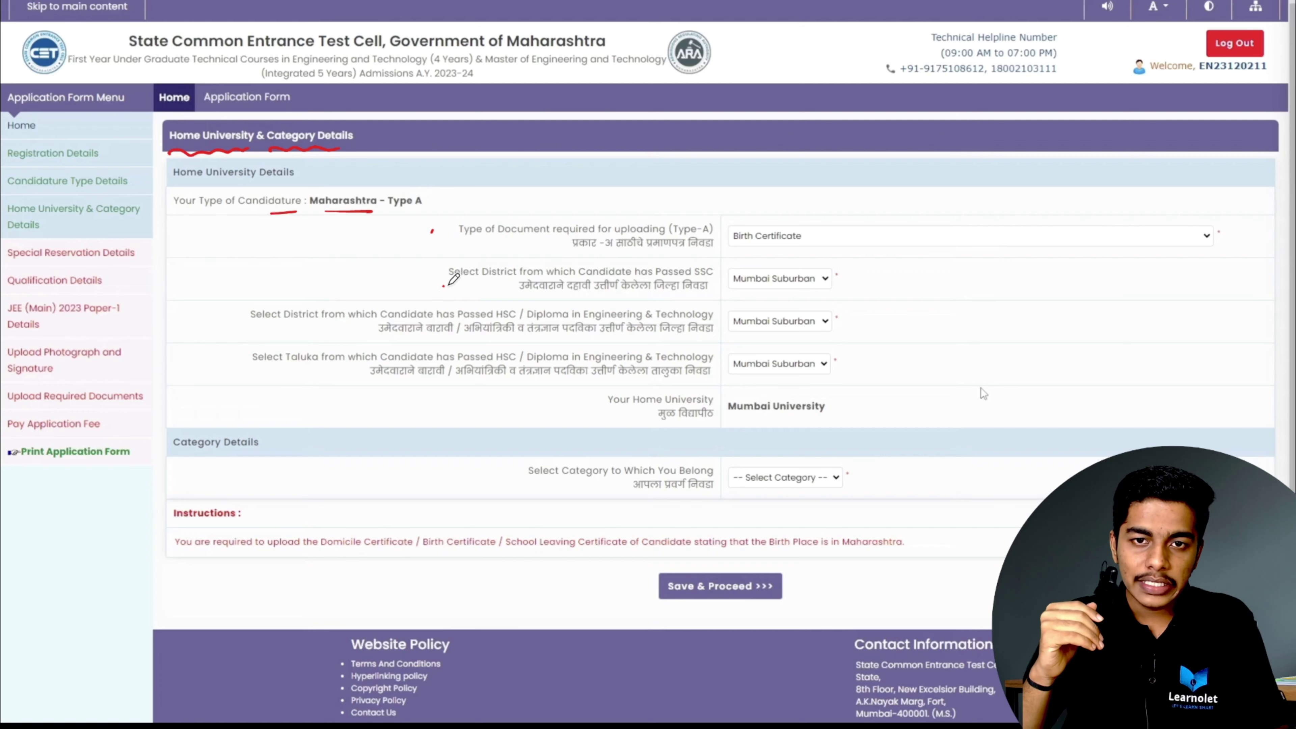
drag(443, 286, 468, 286)
drag(484, 286, 503, 286)
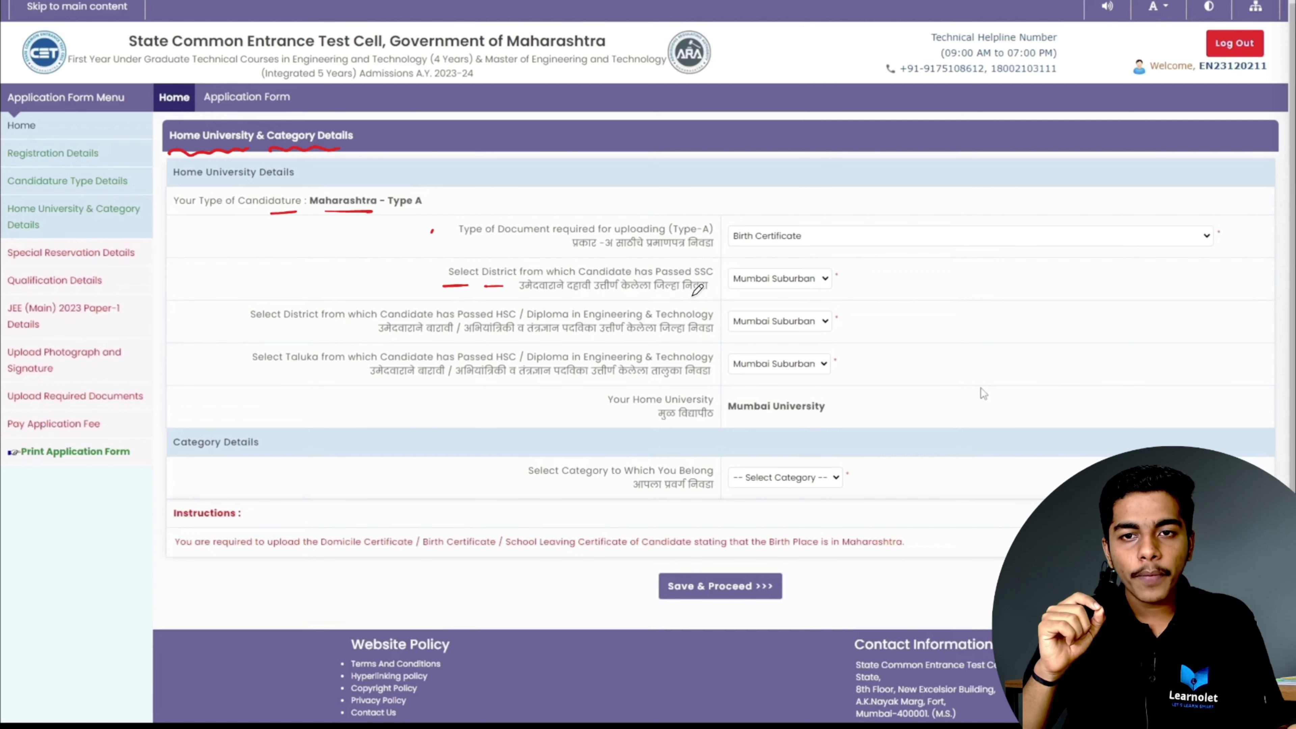
drag(703, 295, 533, 299)
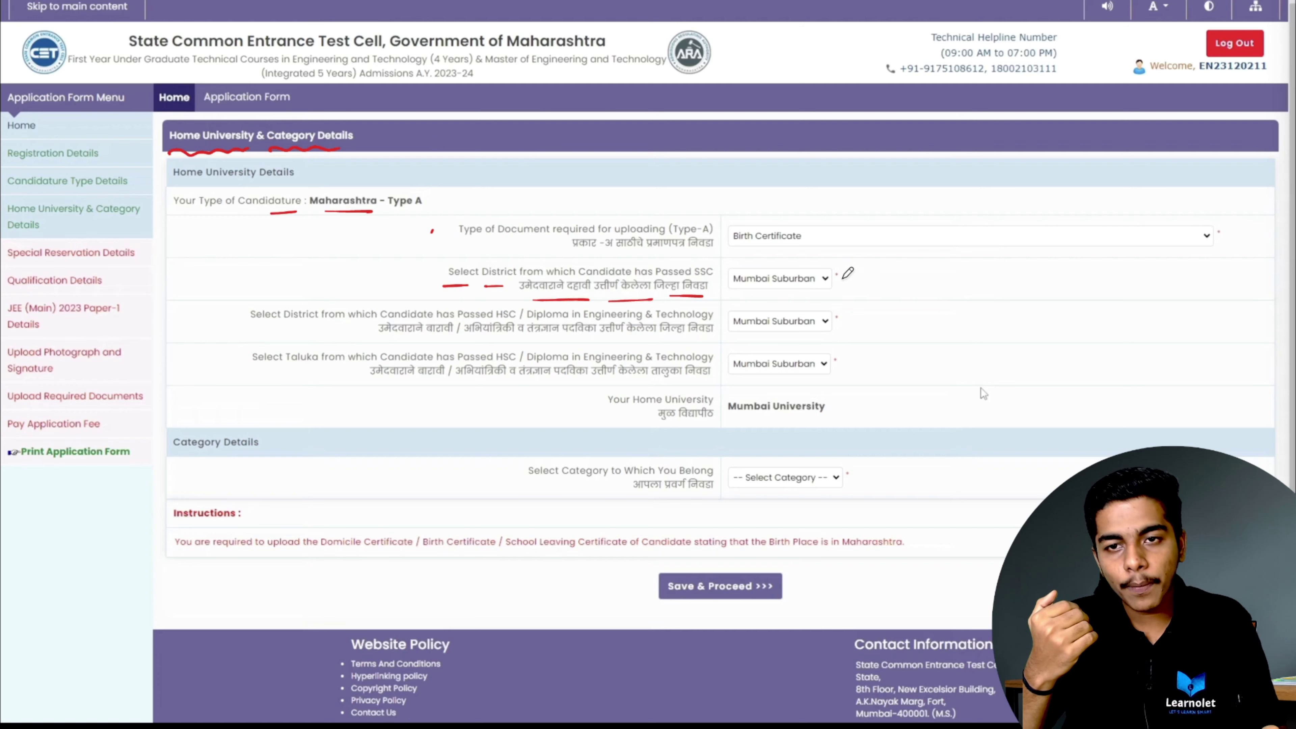
click(849, 276)
mouse_move(857, 275)
mouse_down()
mouse_move(836, 276)
mouse_move(844, 289)
mouse_up()
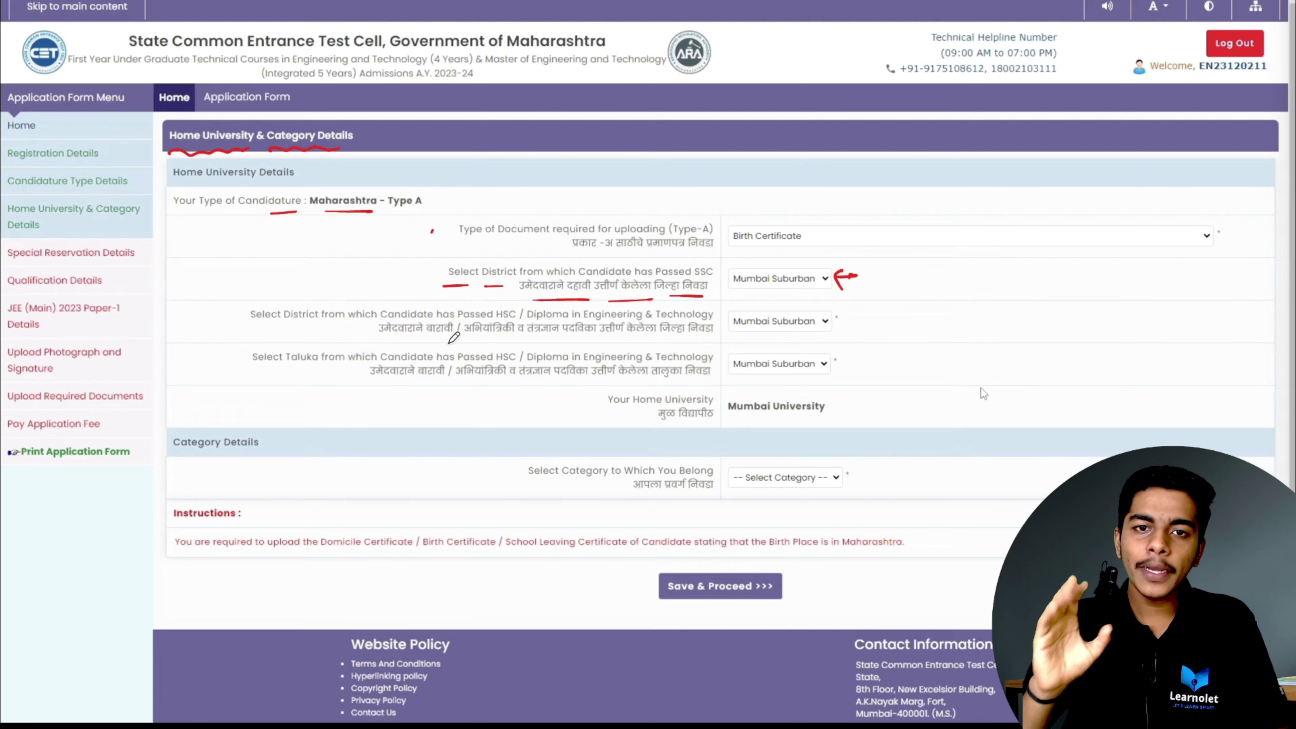
Tick HSC and Diploma in the district row, the taluka row, and both rows' Mumbai Suburban values in red.
drag(494, 310, 577, 303)
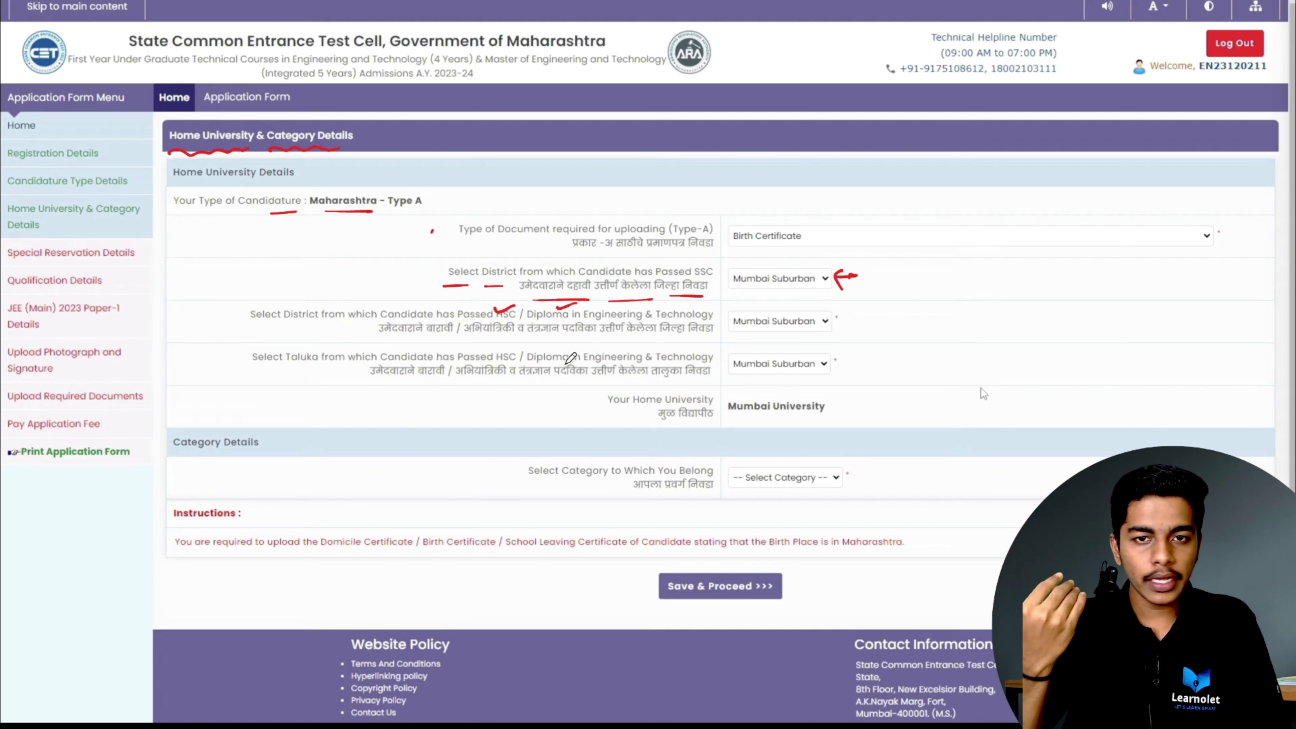
drag(844, 322, 864, 318)
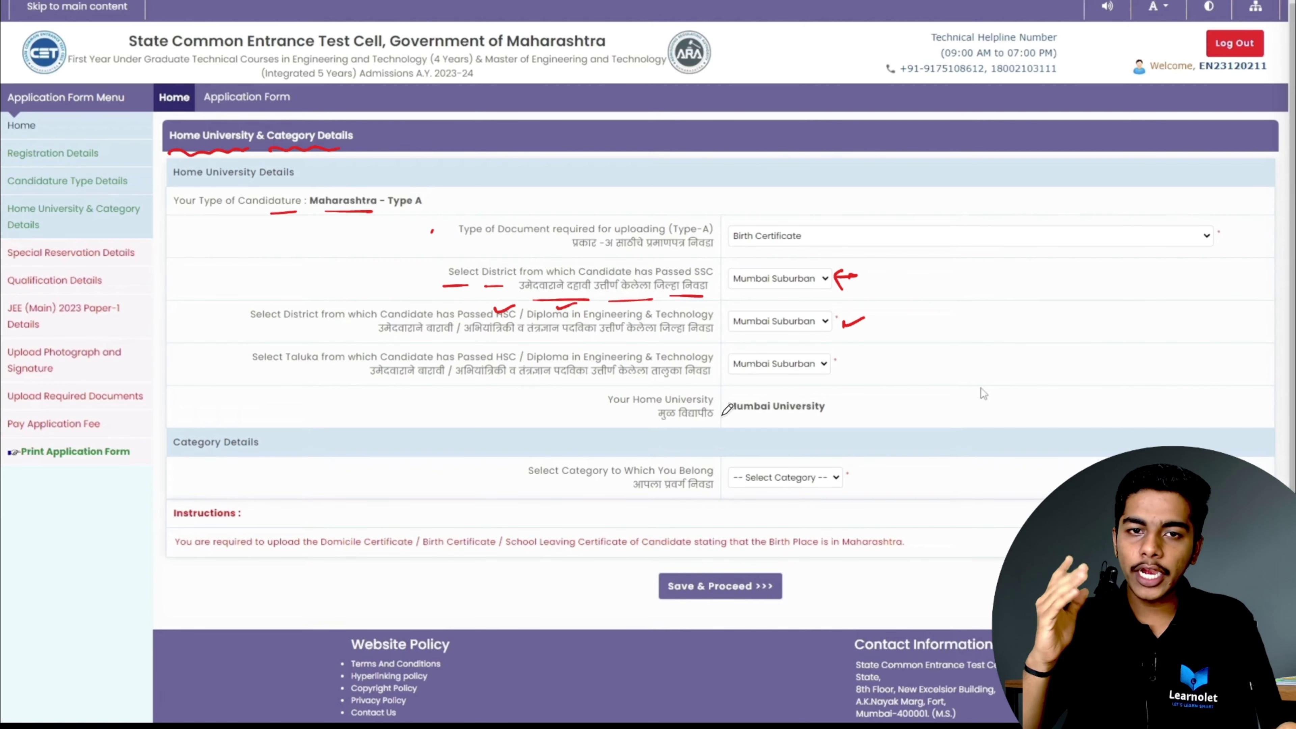
drag(344, 376, 376, 371)
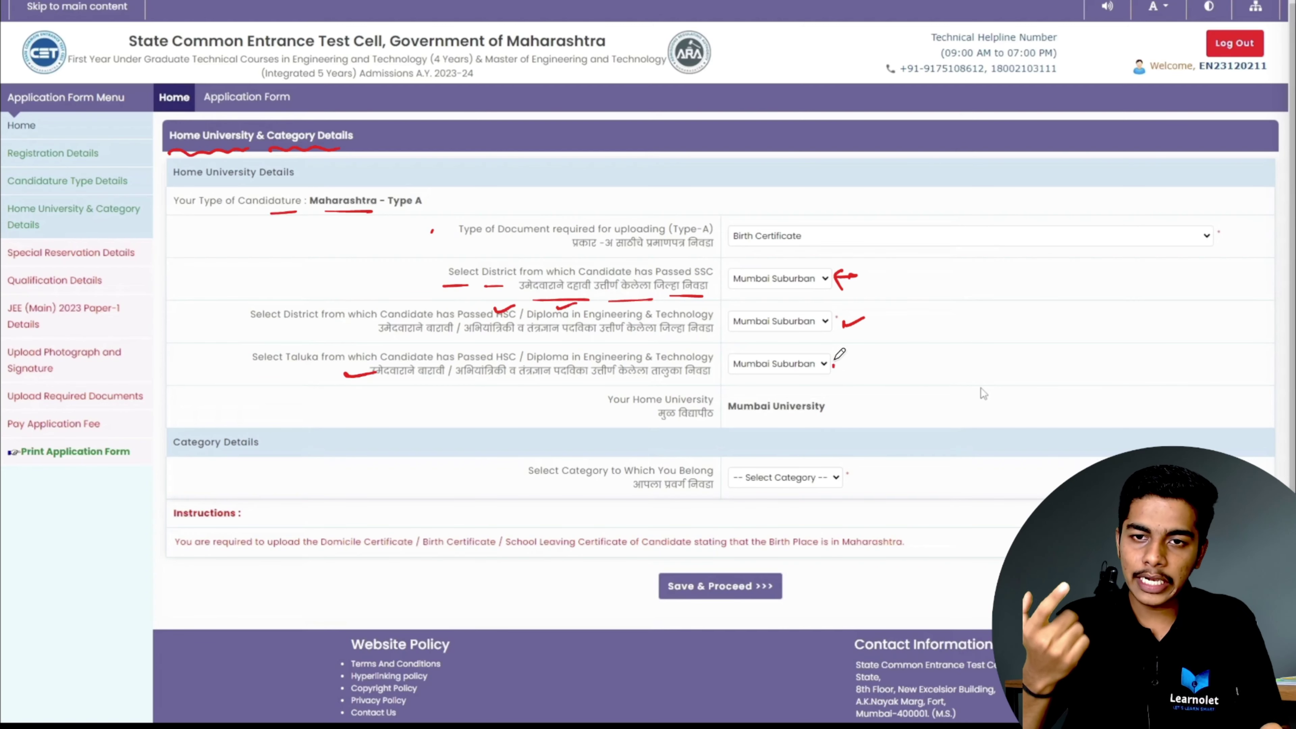
drag(834, 362, 857, 363)
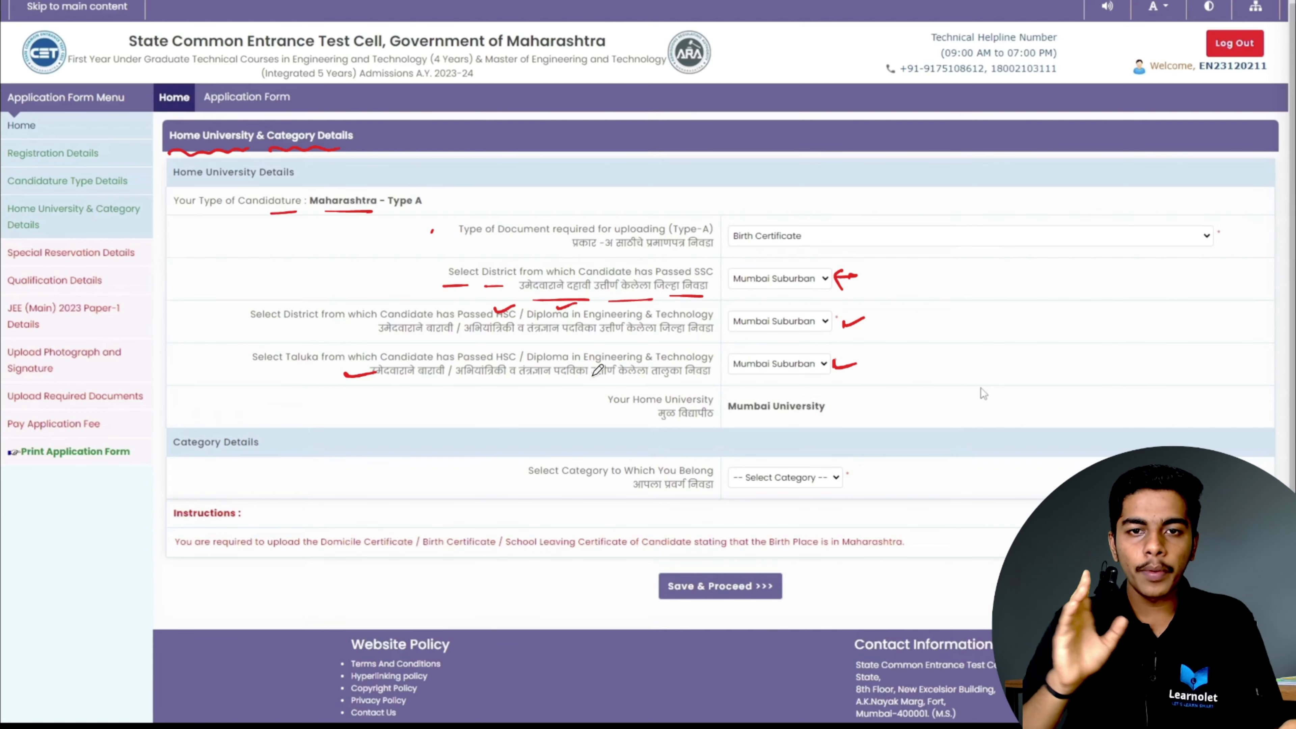
drag(730, 382, 755, 375)
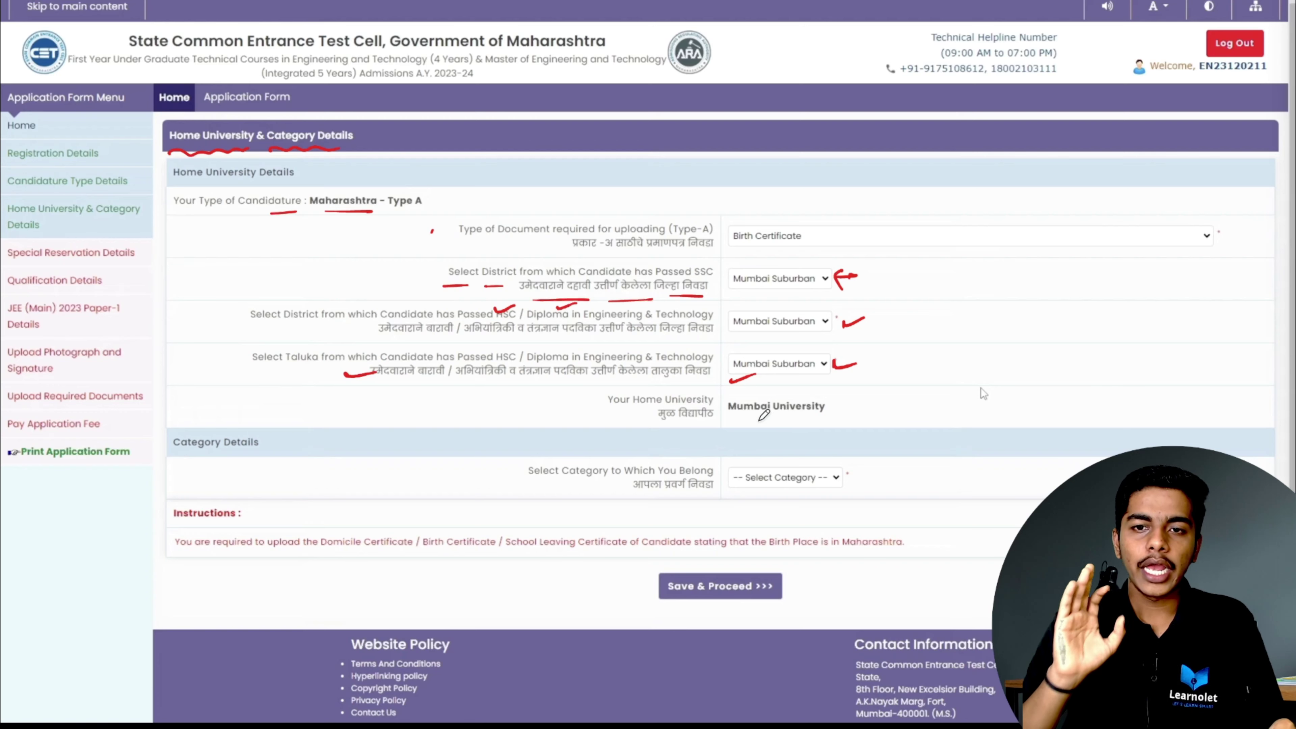
Underline and circle Mumbai University, bracket the three Mumbai Suburban selections, and draw an arrow to the home university.
mouse_move(788, 422)
mouse_down()
mouse_move(734, 386)
mouse_move(827, 391)
mouse_move(754, 423)
mouse_up()
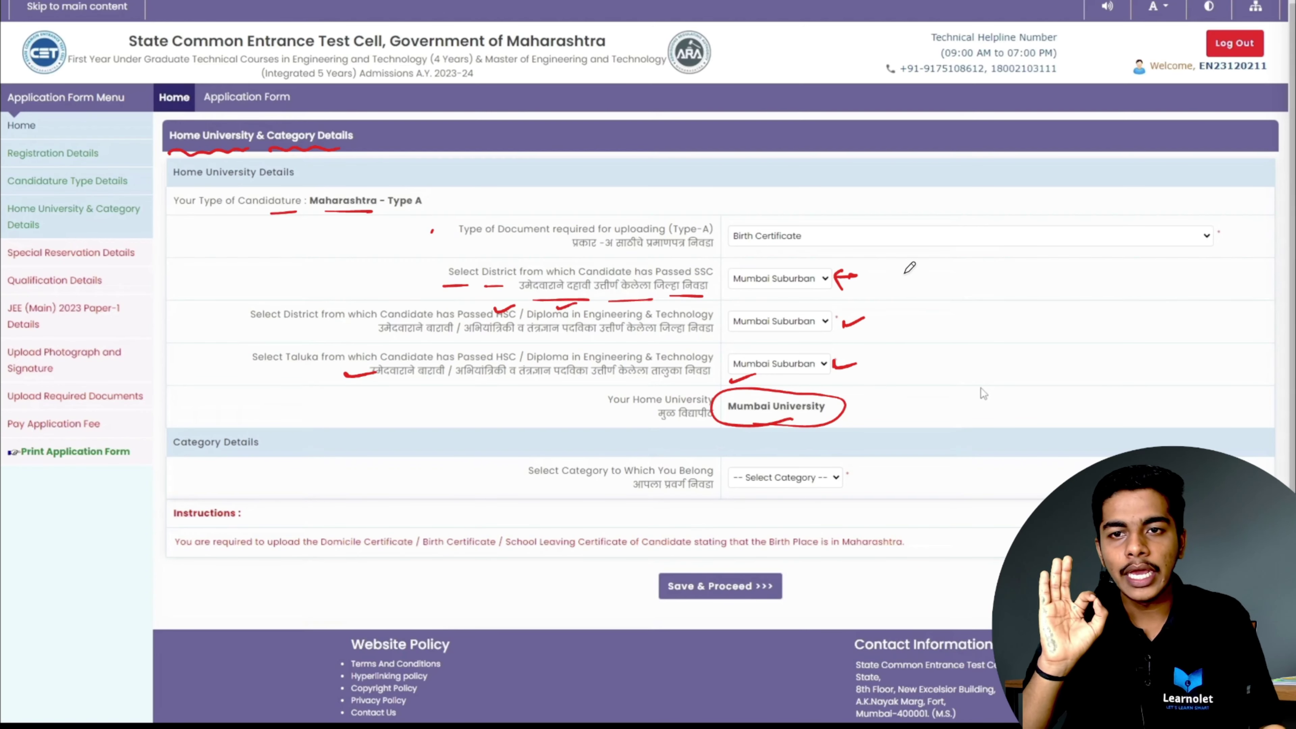
mouse_move(894, 271)
mouse_down()
mouse_move(916, 302)
mouse_move(884, 358)
mouse_up()
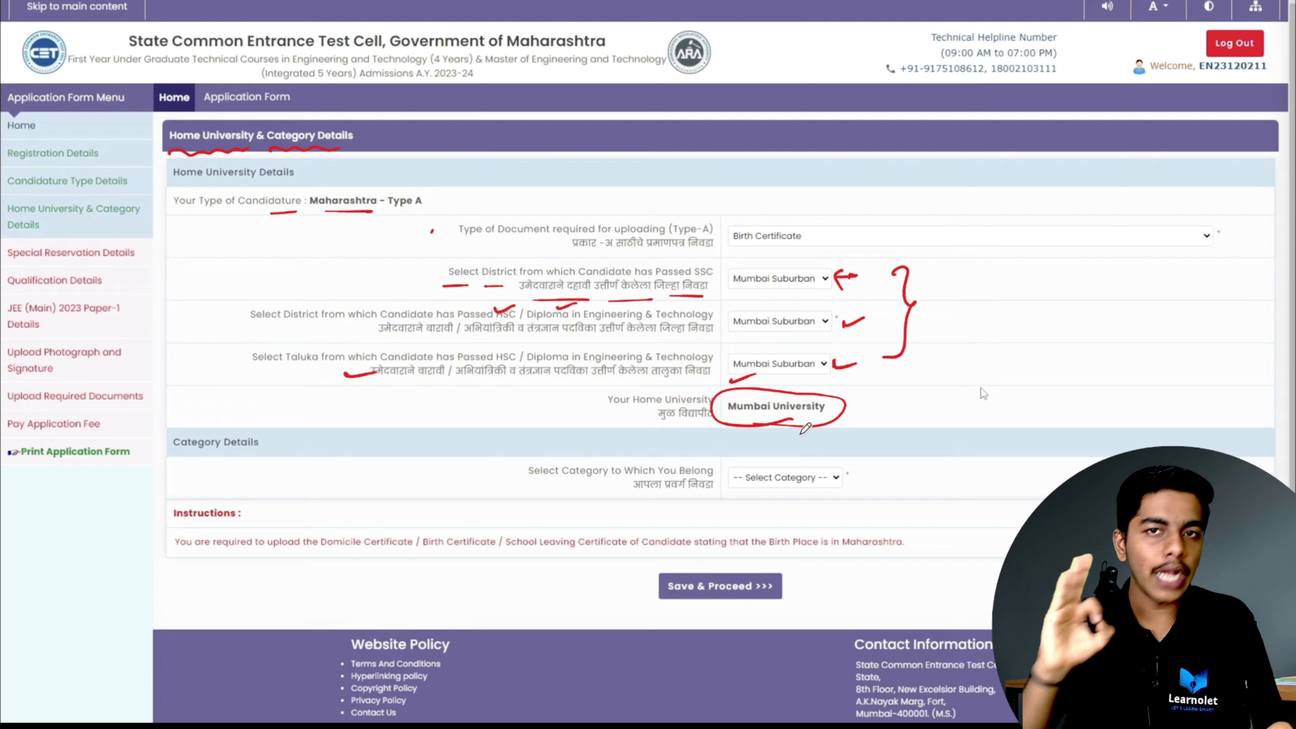
mouse_move(887, 404)
mouse_down()
mouse_move(859, 405)
mouse_move(862, 416)
mouse_up()
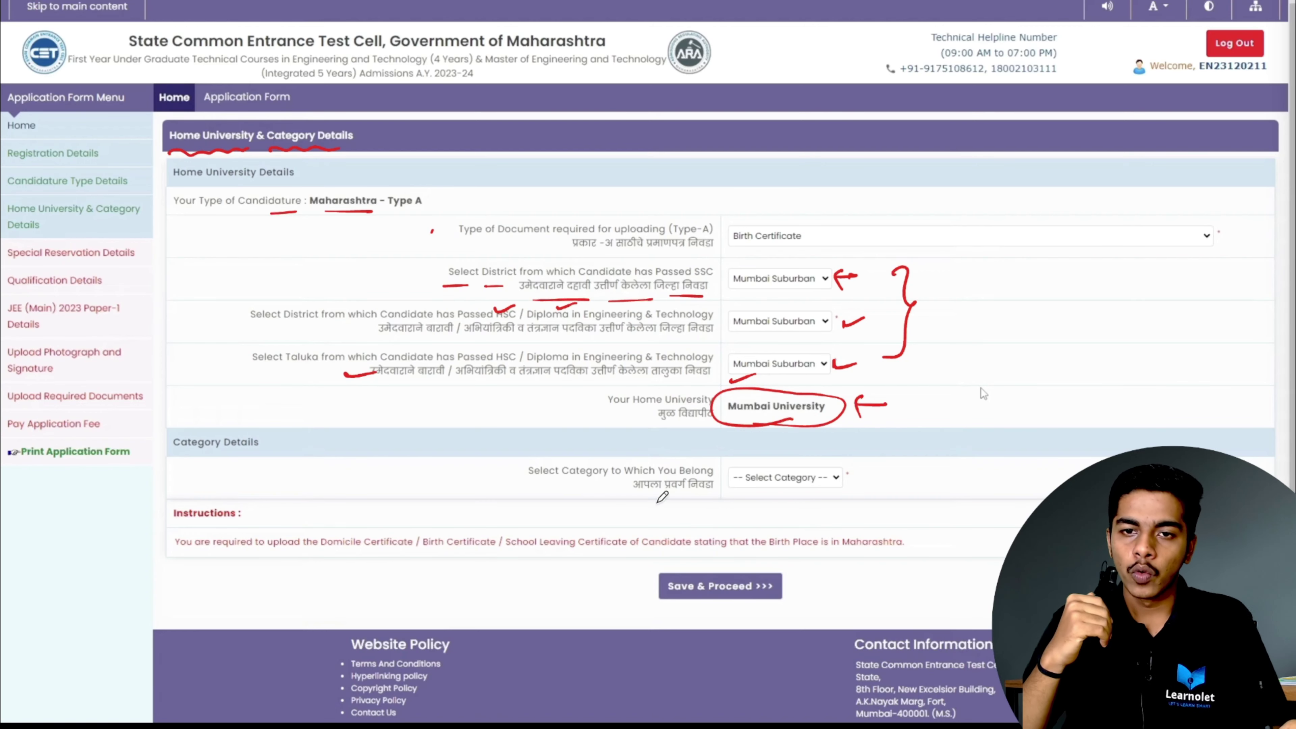
Tick and underline the Select Category to Which You Belong row and its unselected field, and underline the Category Details heading.
drag(491, 474, 526, 469)
mouse_move(656, 501)
mouse_down()
mouse_move(696, 501)
mouse_move(636, 500)
mouse_up()
drag(760, 495, 796, 493)
drag(204, 468, 251, 467)
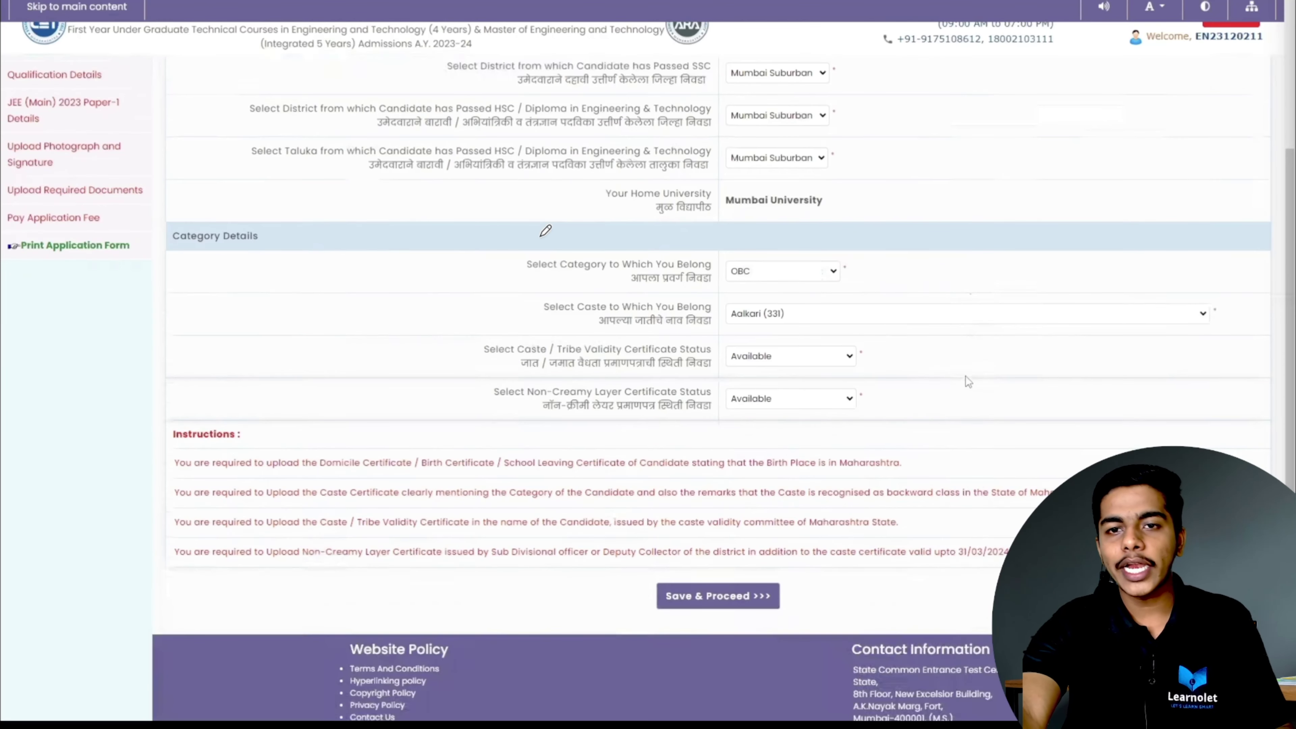
On the filled category form, underline Category Details, tick and underline the category row, and tick its OBC value.
drag(252, 254, 162, 252)
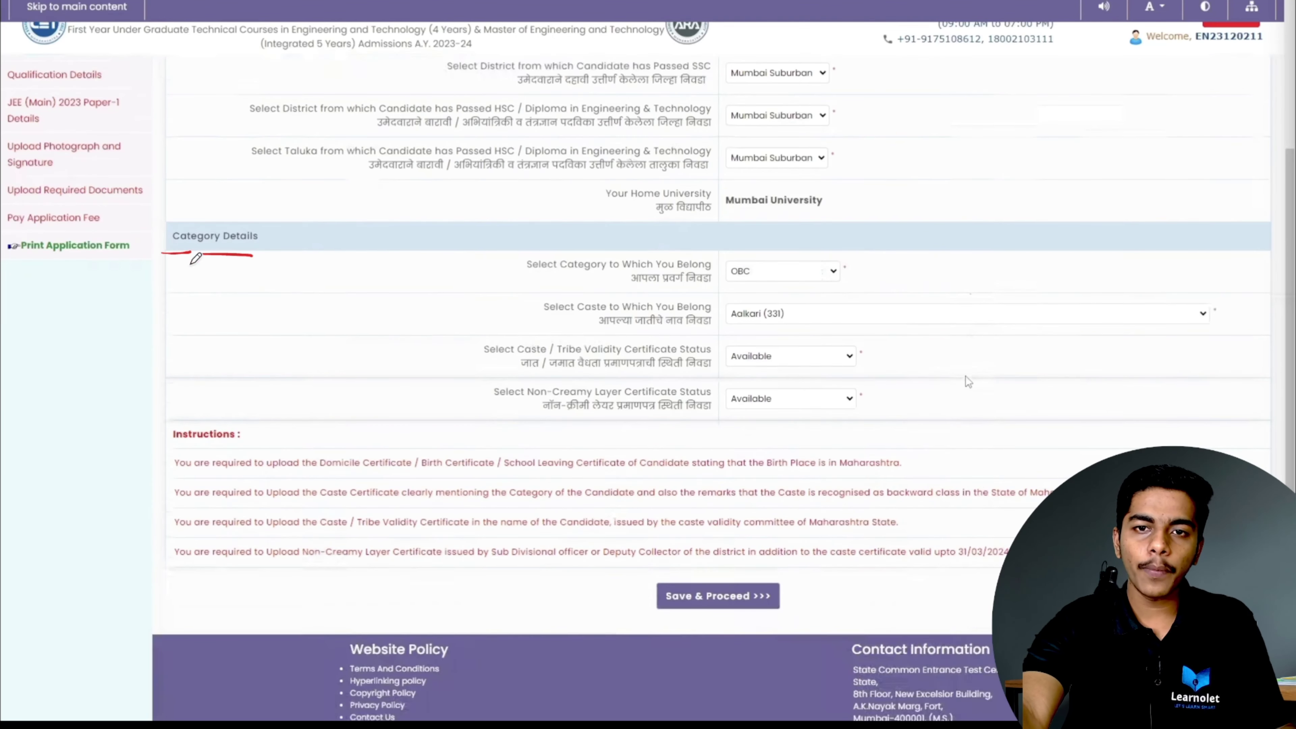
mouse_move(491, 269)
mouse_down()
mouse_move(678, 275)
mouse_move(656, 292)
mouse_up()
drag(681, 292, 694, 291)
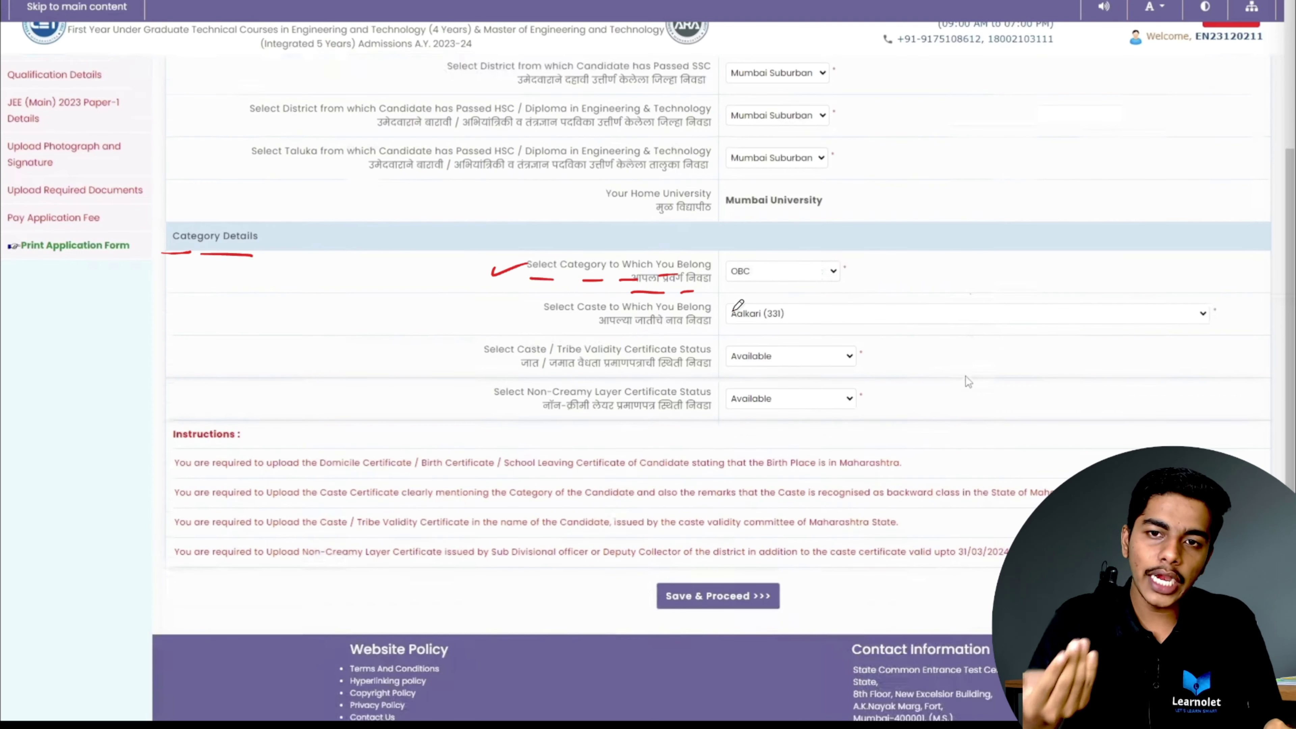
drag(852, 276, 884, 266)
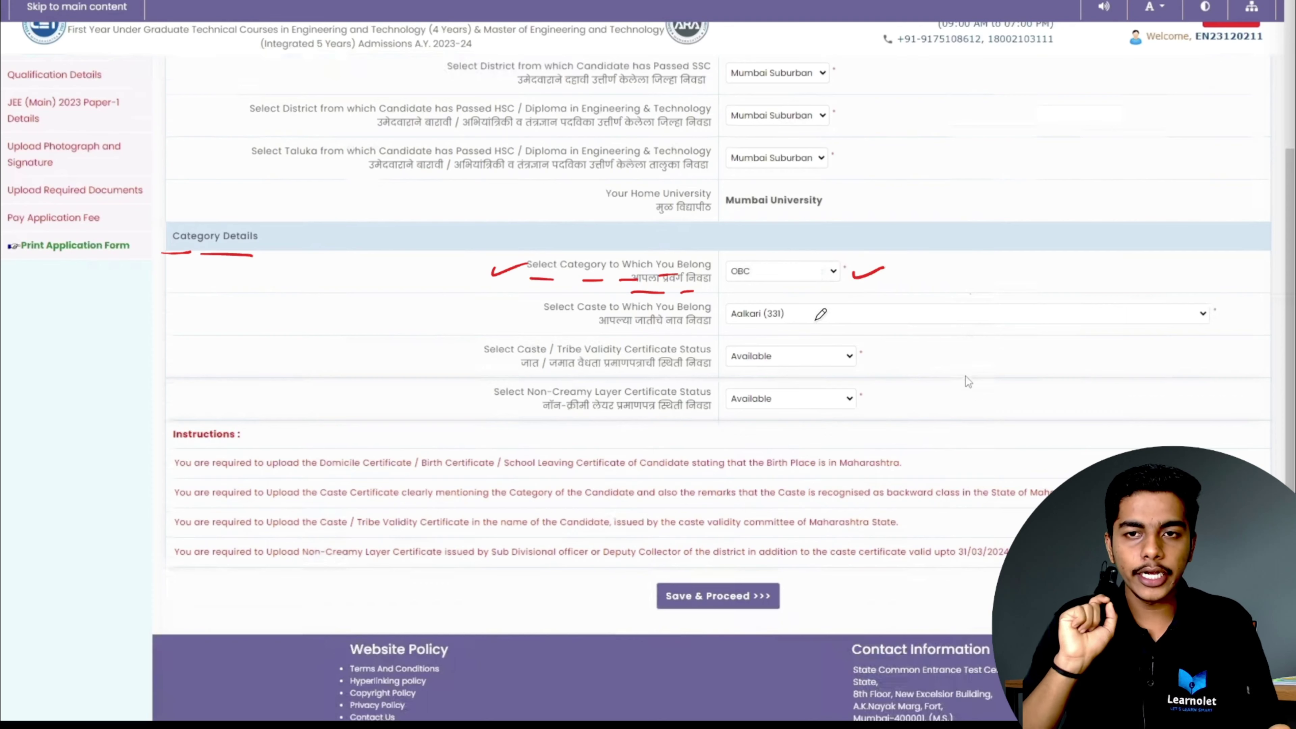
Underline the caste row, tick Aalkari (331), and tick the Caste / Tribe Validity Certificate Status row and its Available value.
drag(597, 335, 700, 337)
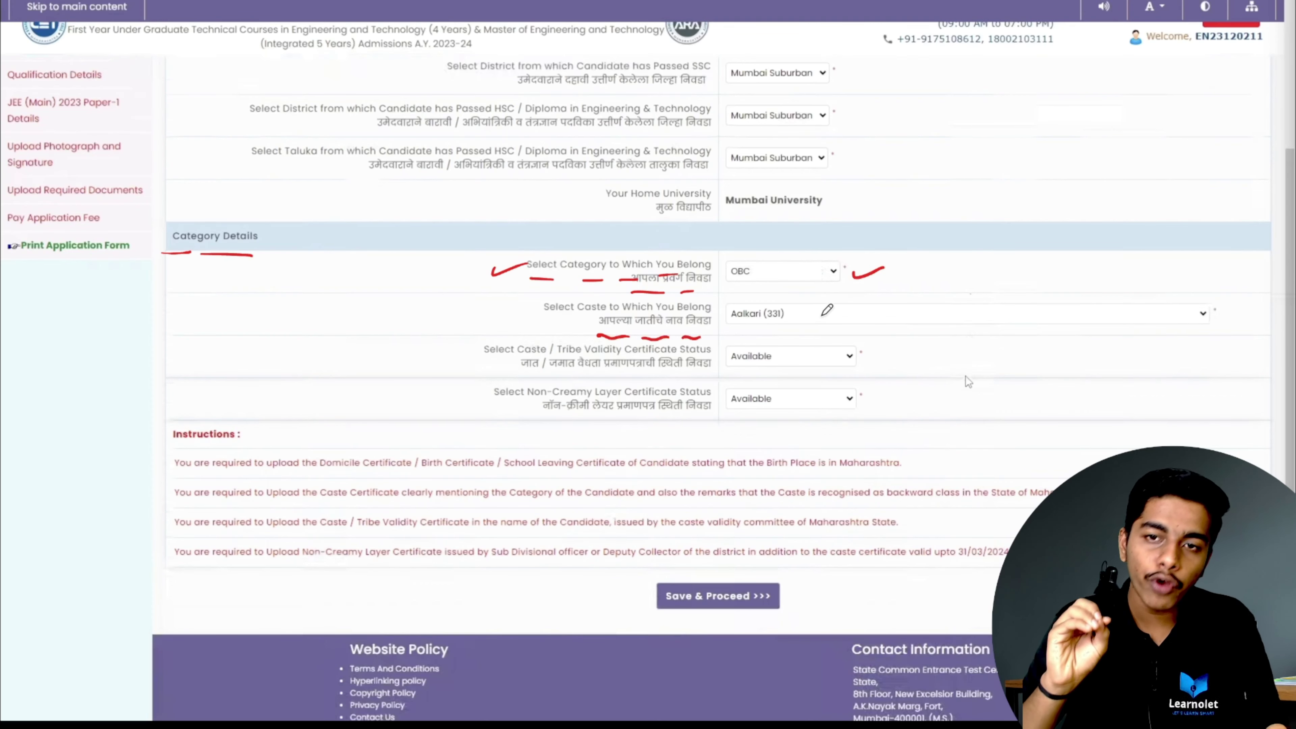
drag(823, 315, 855, 307)
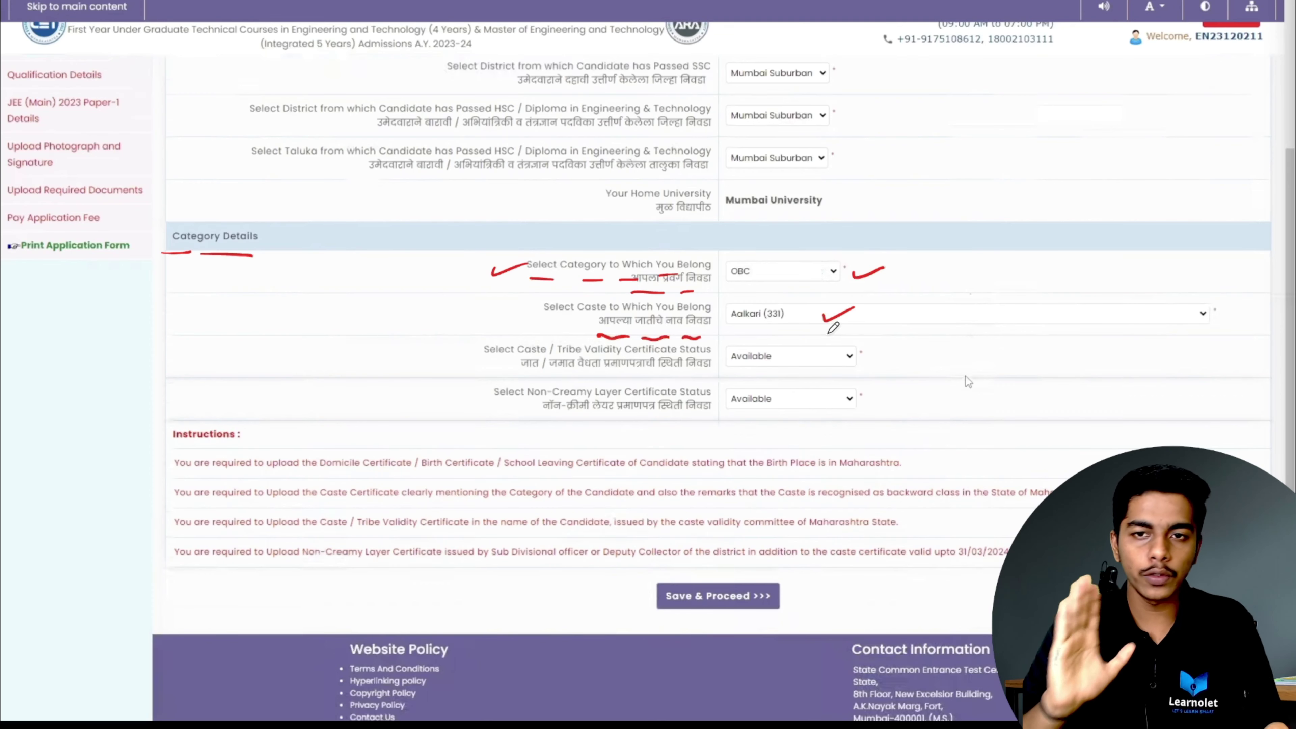
drag(492, 359, 512, 358)
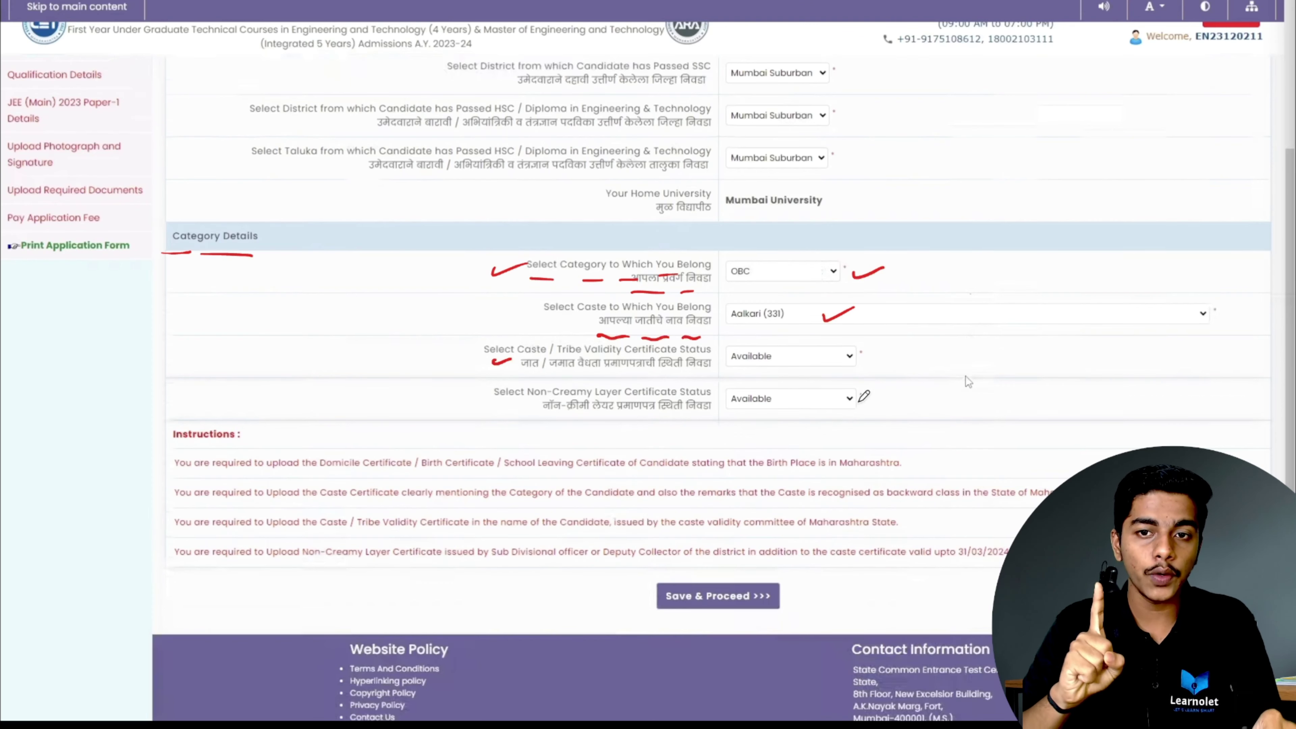
drag(838, 360, 873, 351)
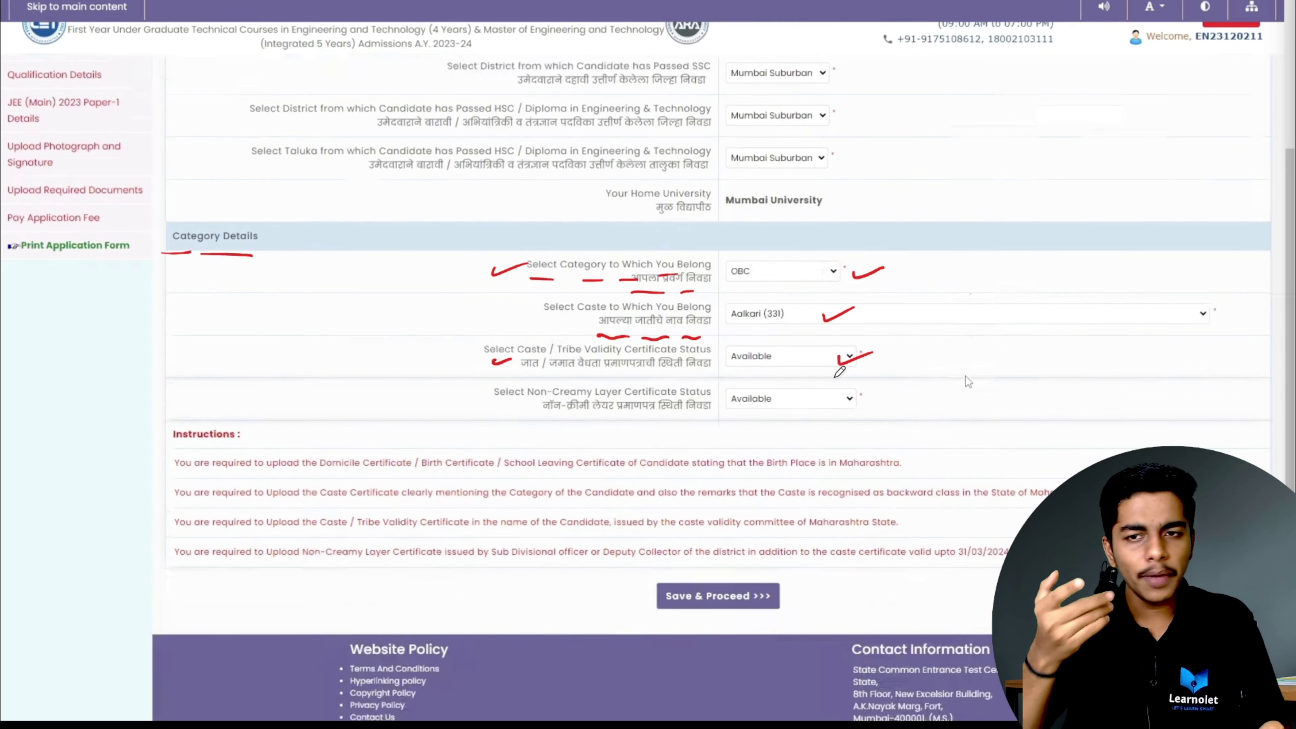
Underline the Non-Creamy Layer Certificate Status row, tick its Available value, and mark Save & Proceed in red.
drag(670, 427, 530, 424)
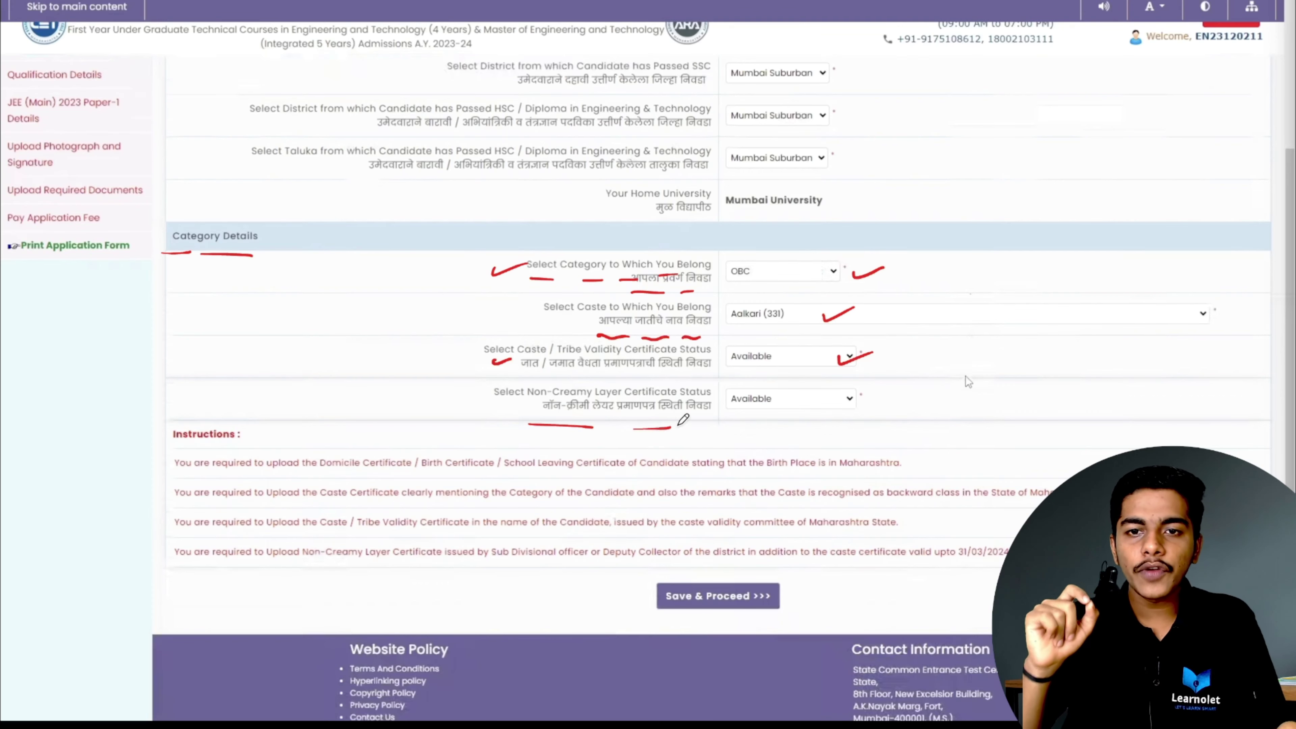
drag(841, 402, 877, 392)
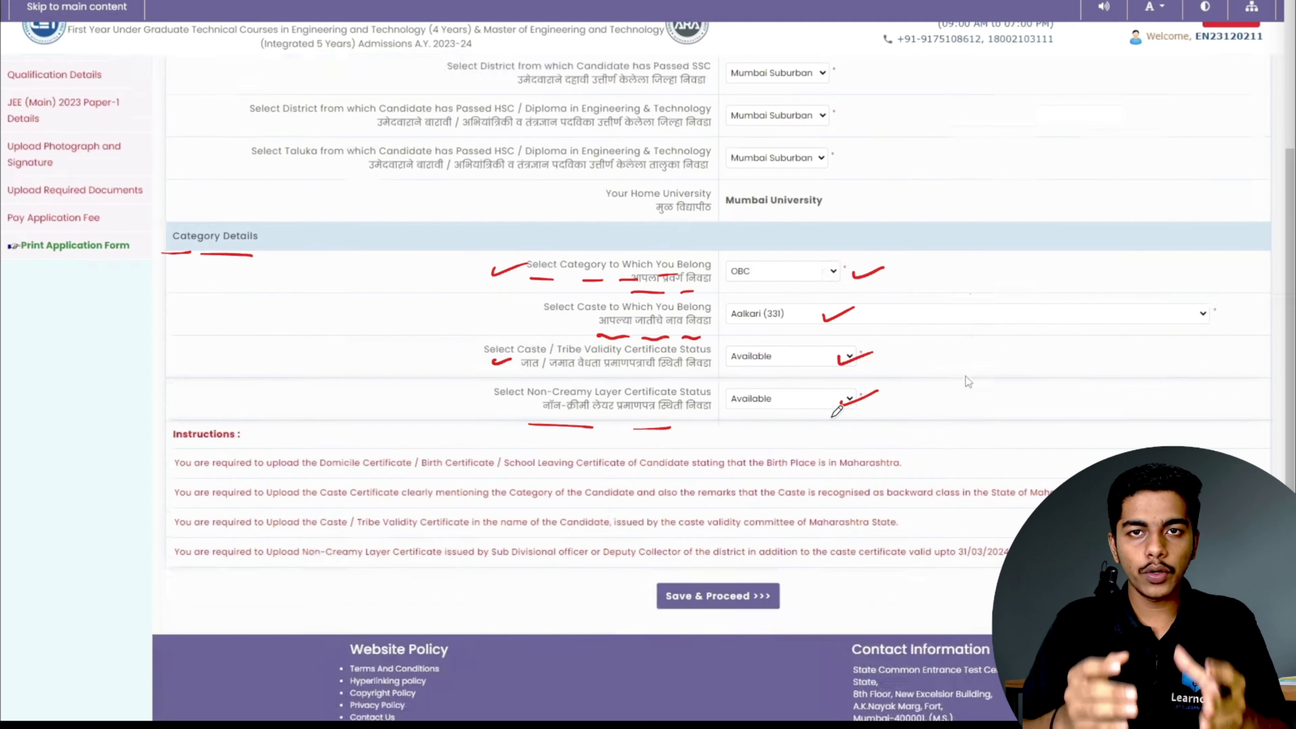
mouse_move(581, 601)
mouse_down()
mouse_move(632, 601)
mouse_move(608, 615)
mouse_up()
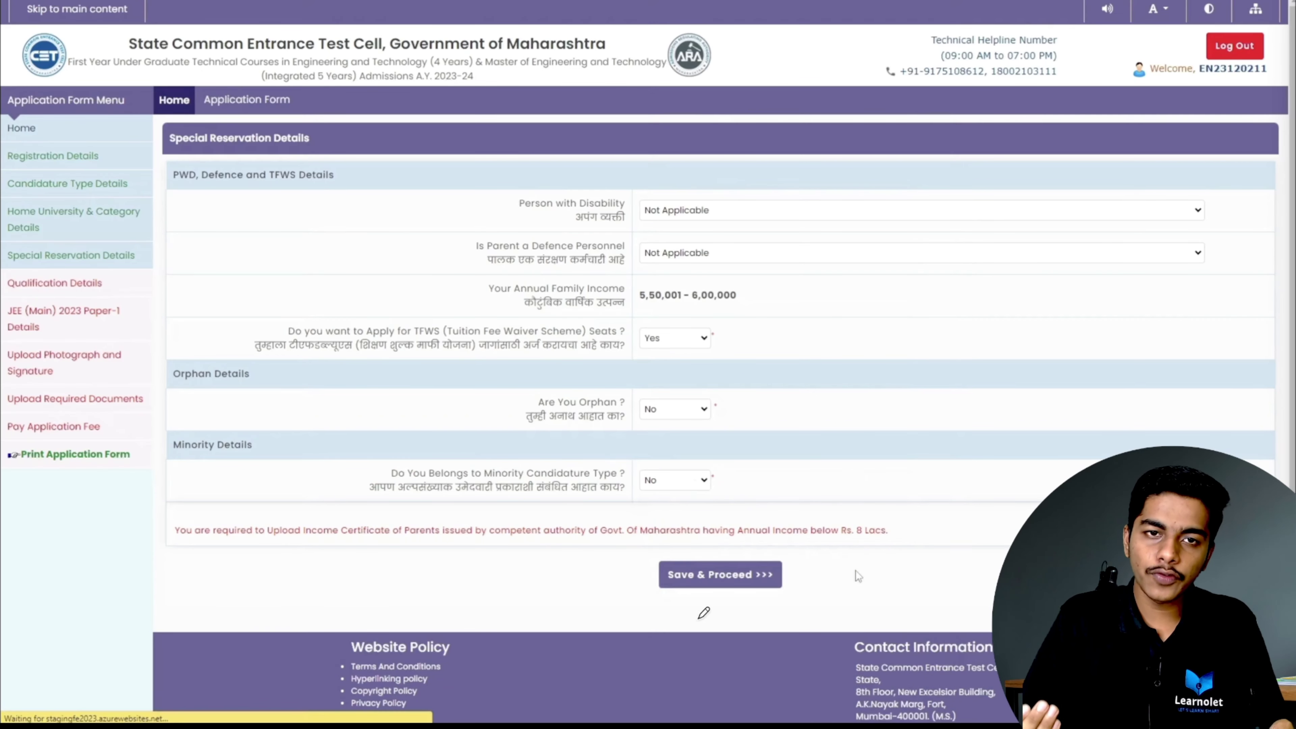
Underline the Special Reservation Details heading and the PWD, Defence and TFWS Details subheading in red.
drag(163, 154, 299, 150)
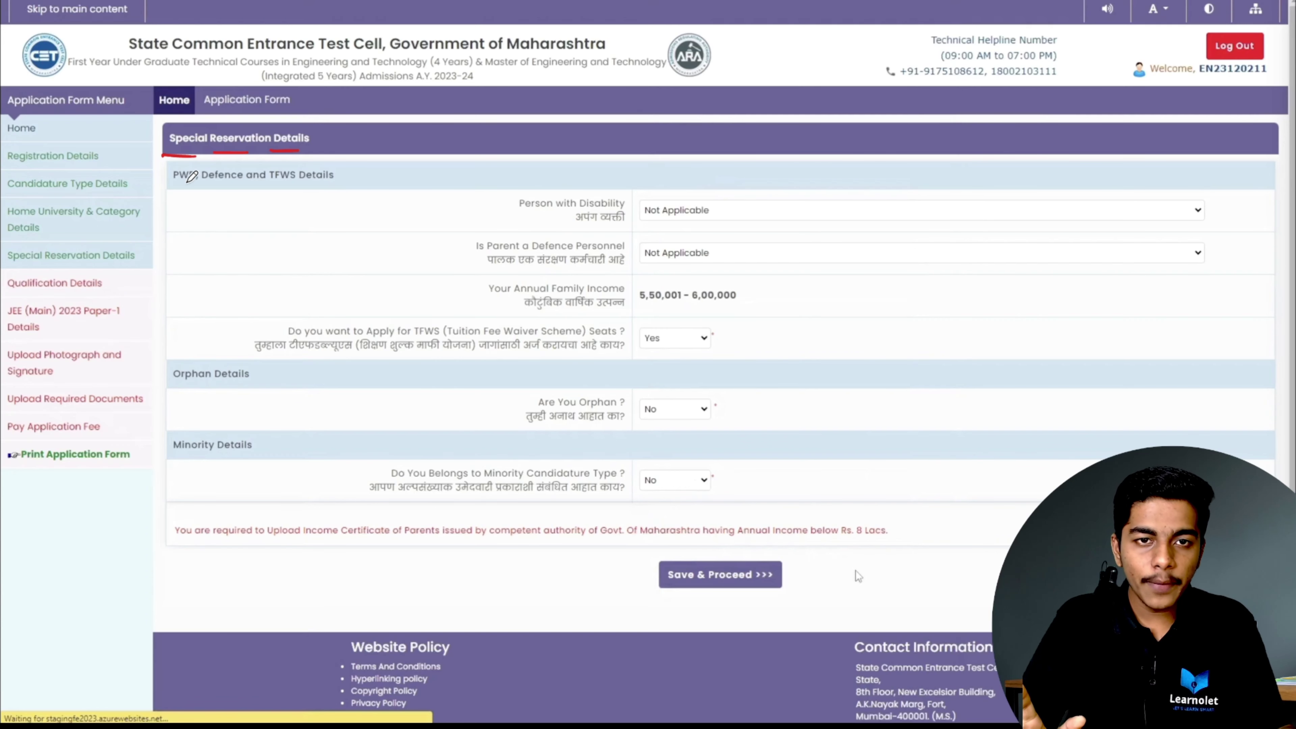
drag(165, 187, 237, 188)
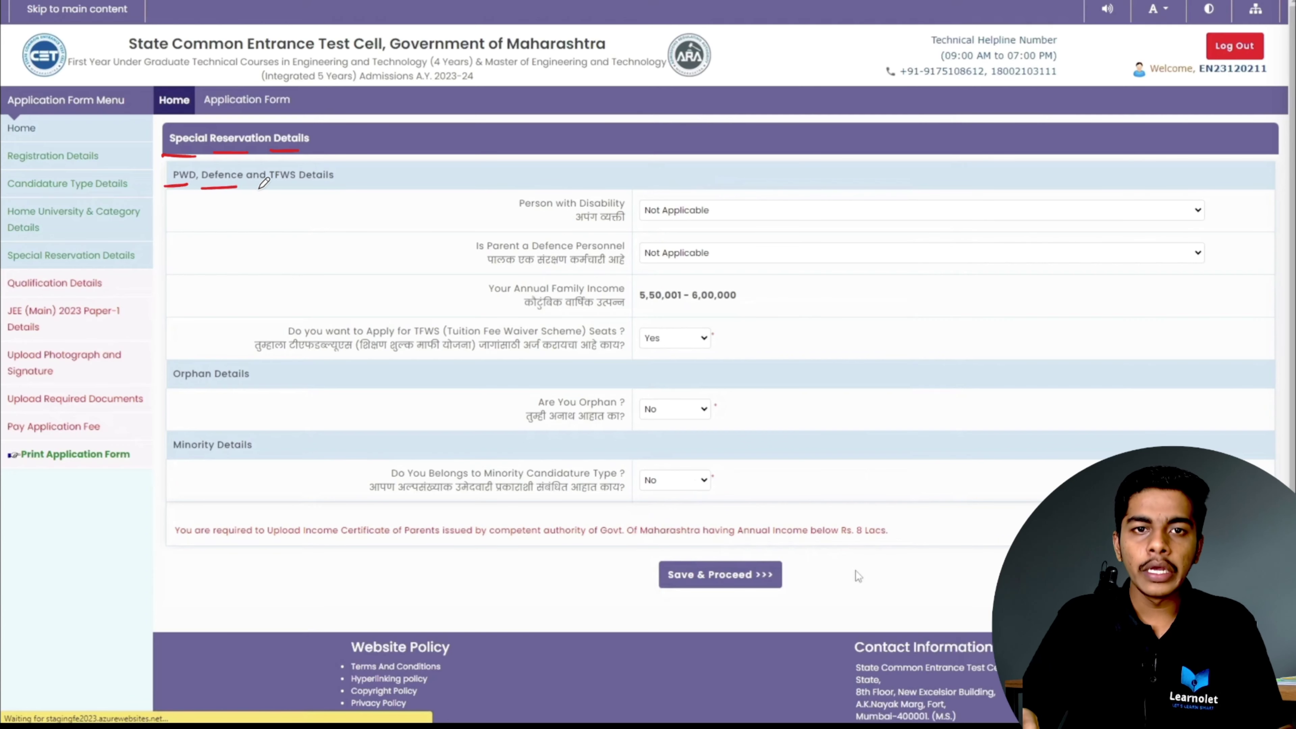
drag(264, 187, 312, 187)
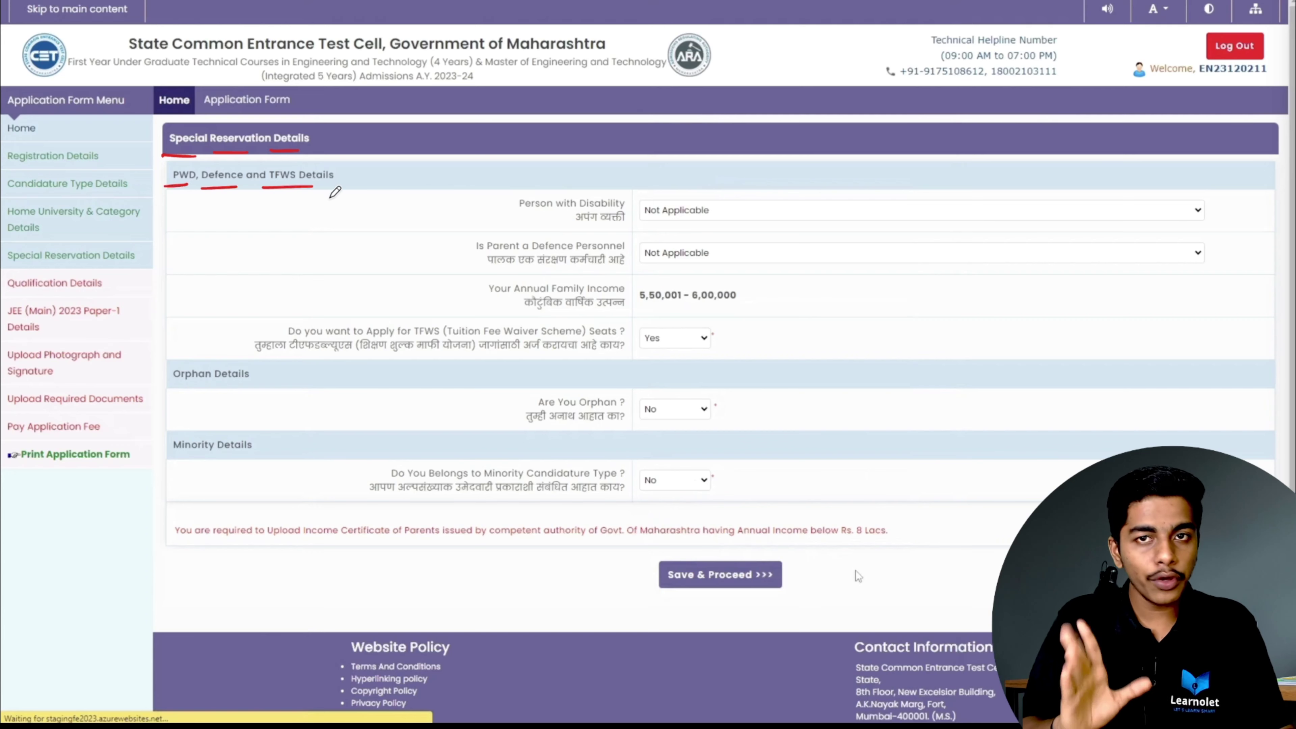
Tick the disability, defence personnel, family income and TFWS rows, plus the two Not Applicable values and the TFWS Yes value.
drag(486, 205, 620, 229)
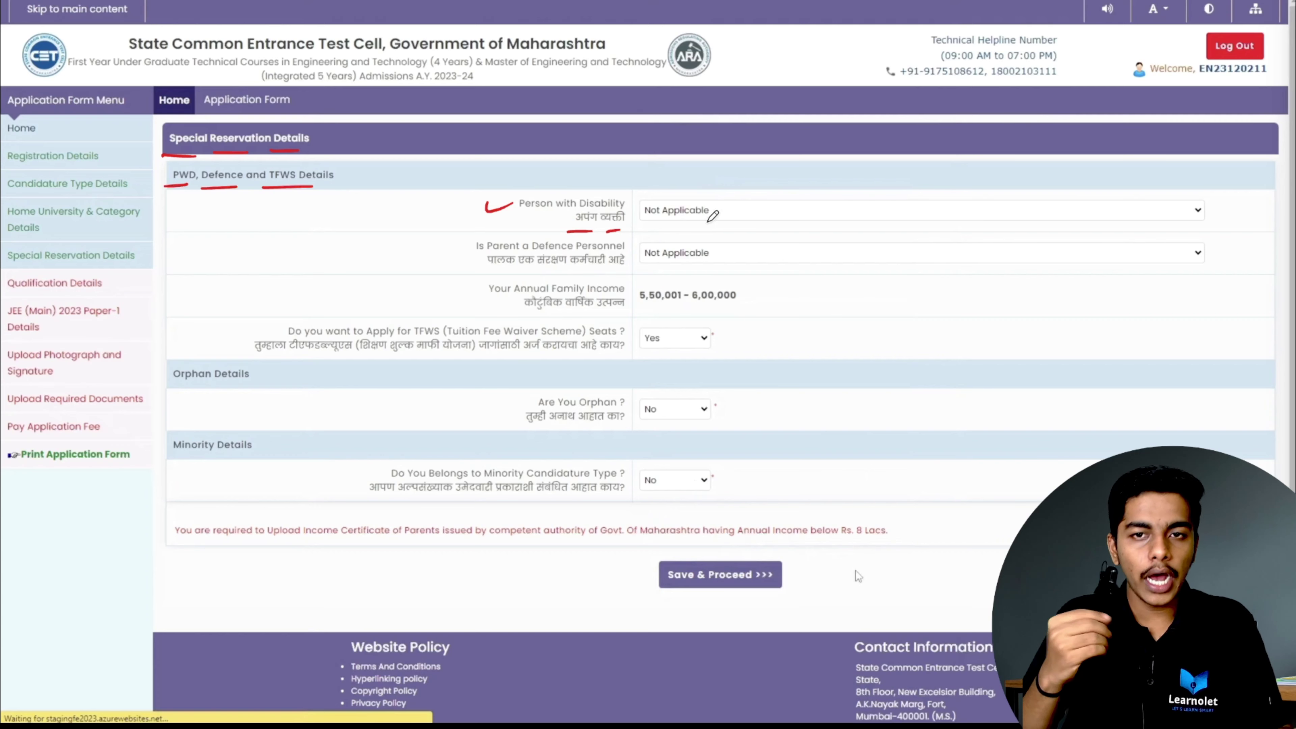
drag(712, 215, 742, 206)
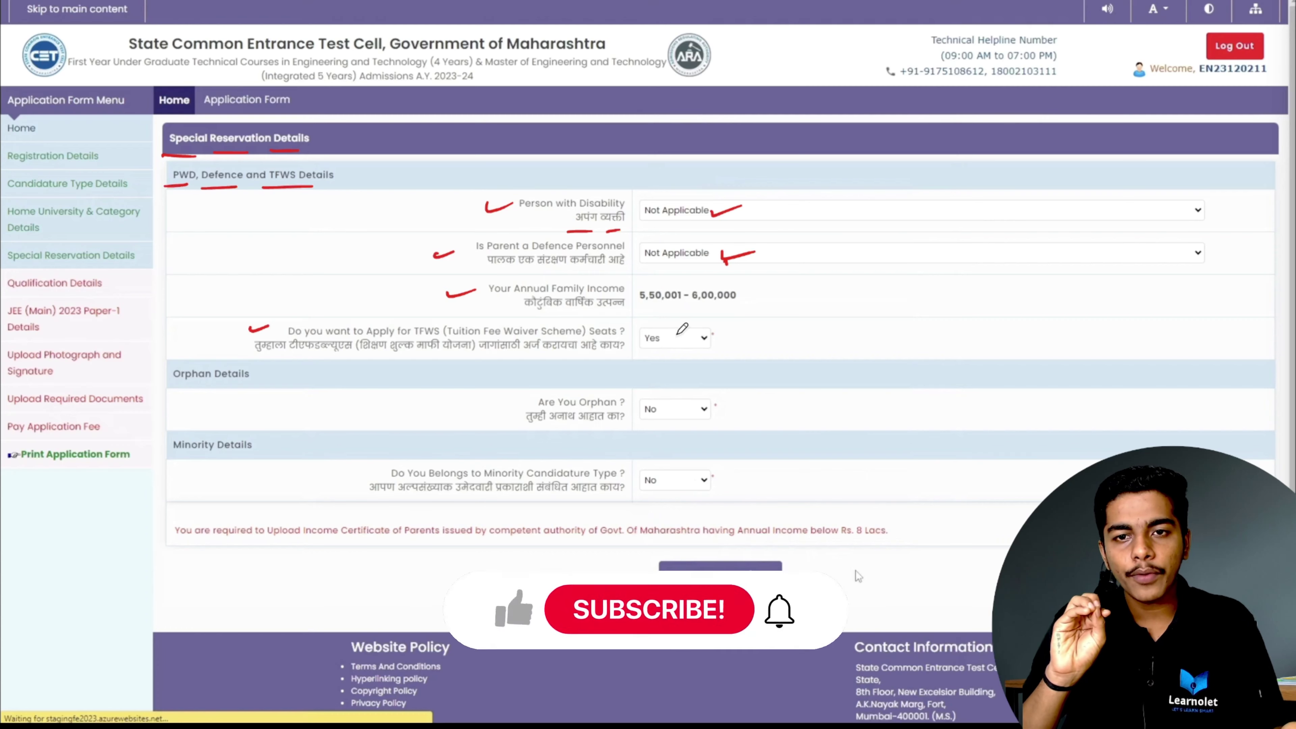
drag(694, 336, 729, 331)
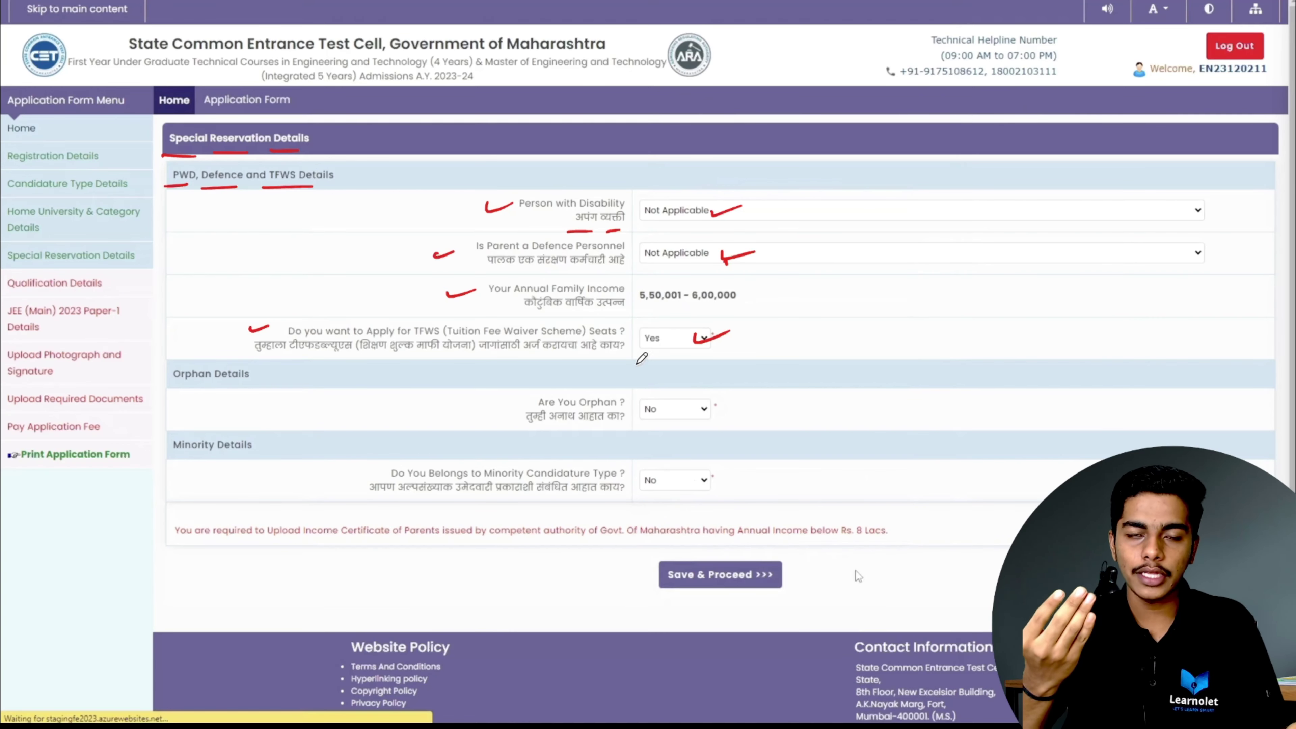
Tick the Are You Orphan question and its No value, and the Minority Candidature Type question in red.
drag(490, 402, 521, 396)
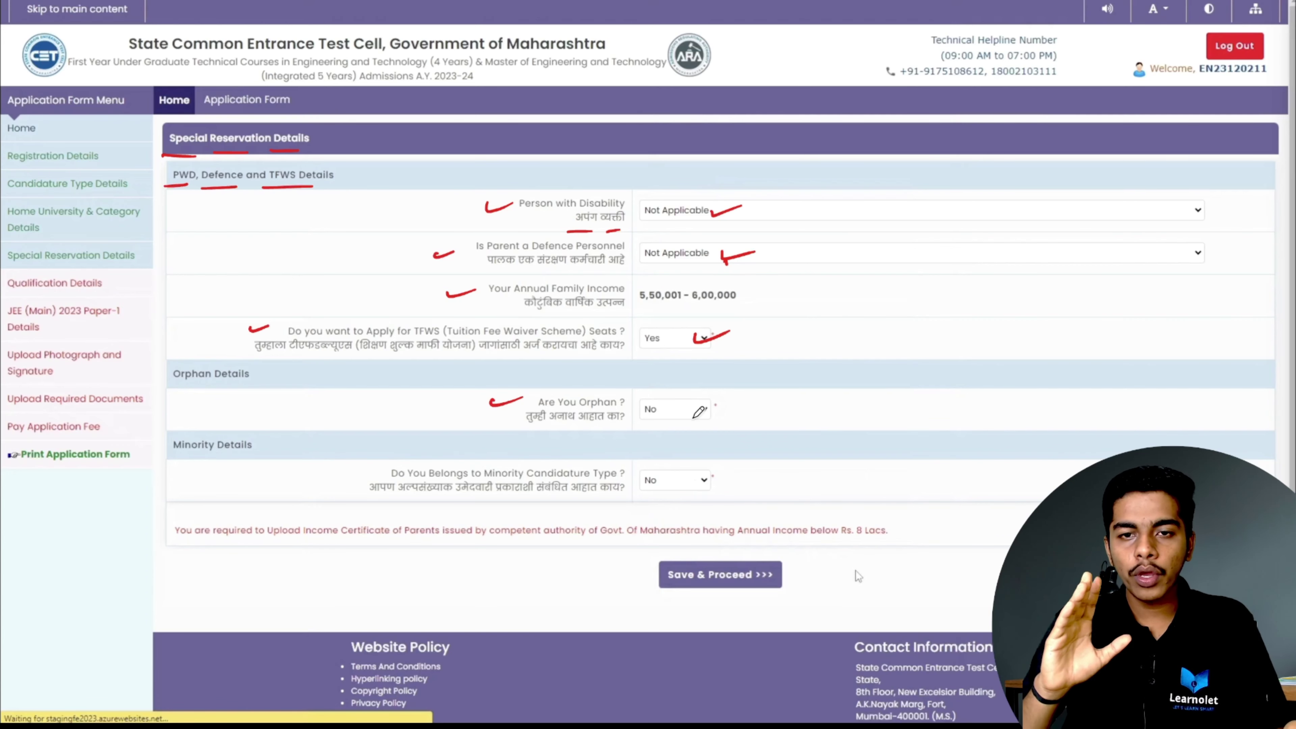
drag(681, 411, 707, 407)
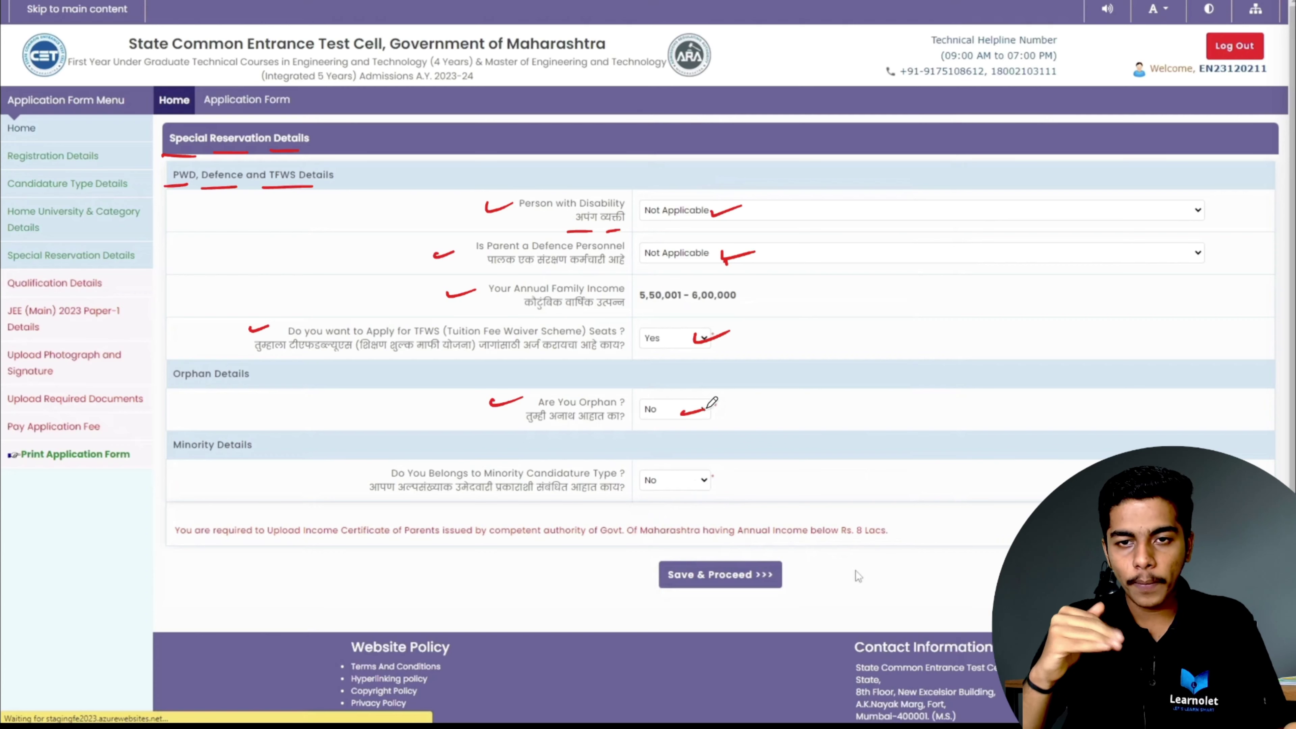
drag(342, 464, 376, 460)
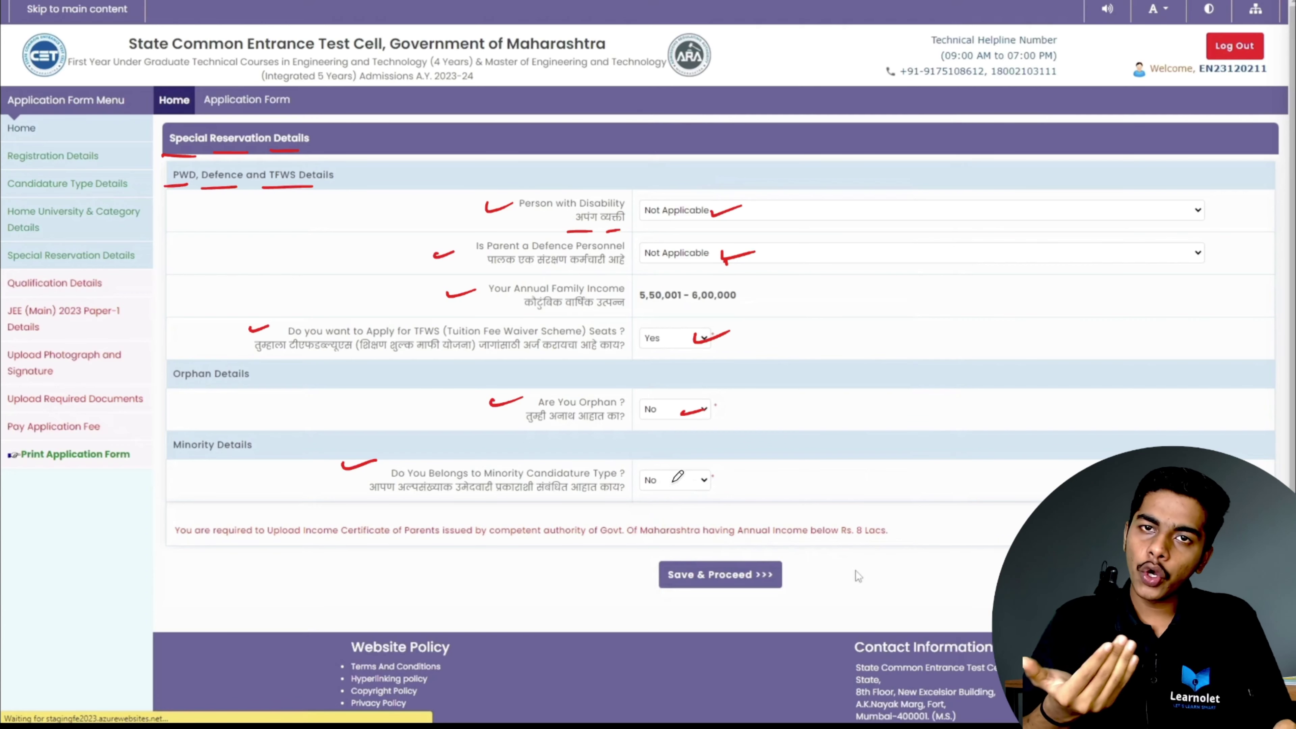
Tick the minority question's No value and mark Save & Proceed in red.
drag(720, 480, 749, 478)
mouse_move(651, 576)
mouse_down()
mouse_move(606, 576)
mouse_move(639, 586)
mouse_up()
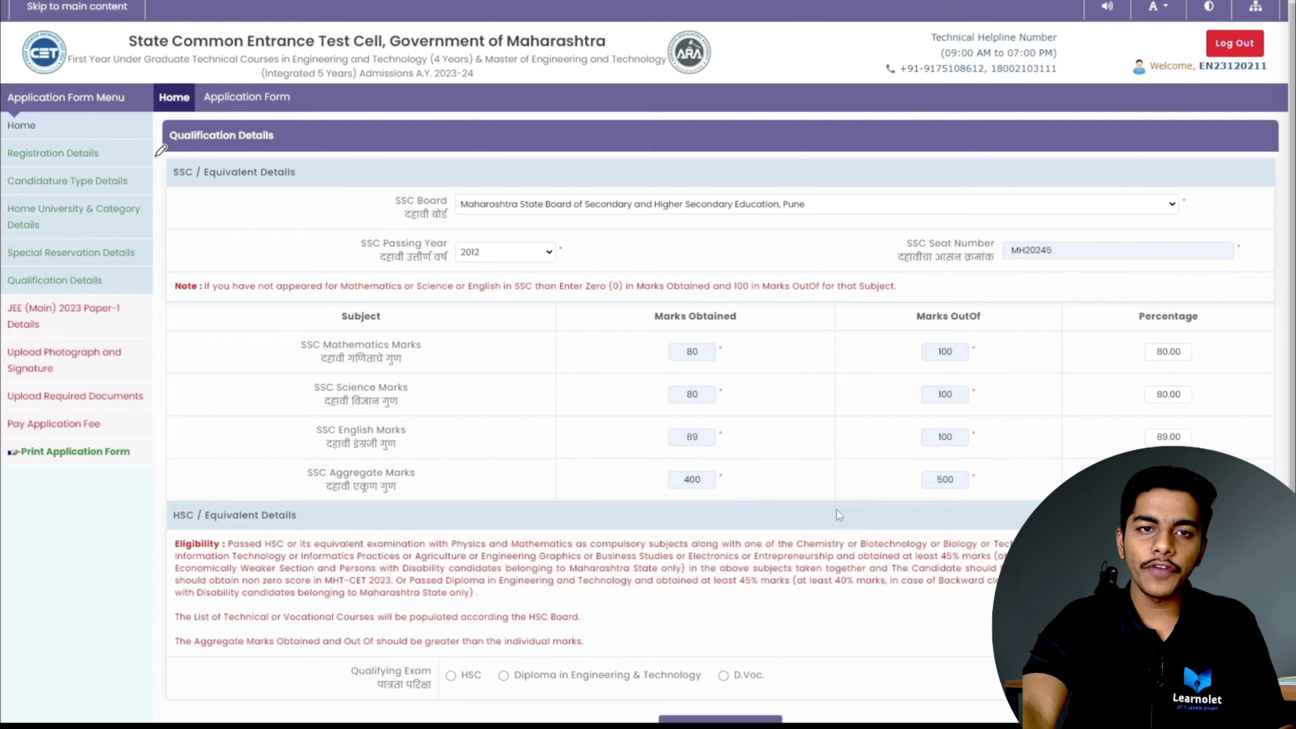
Underline the Qualification Details and SSC / Equivalent Details headings in red, then tick the SSC Board row and underline its board name.
drag(153, 153, 271, 150)
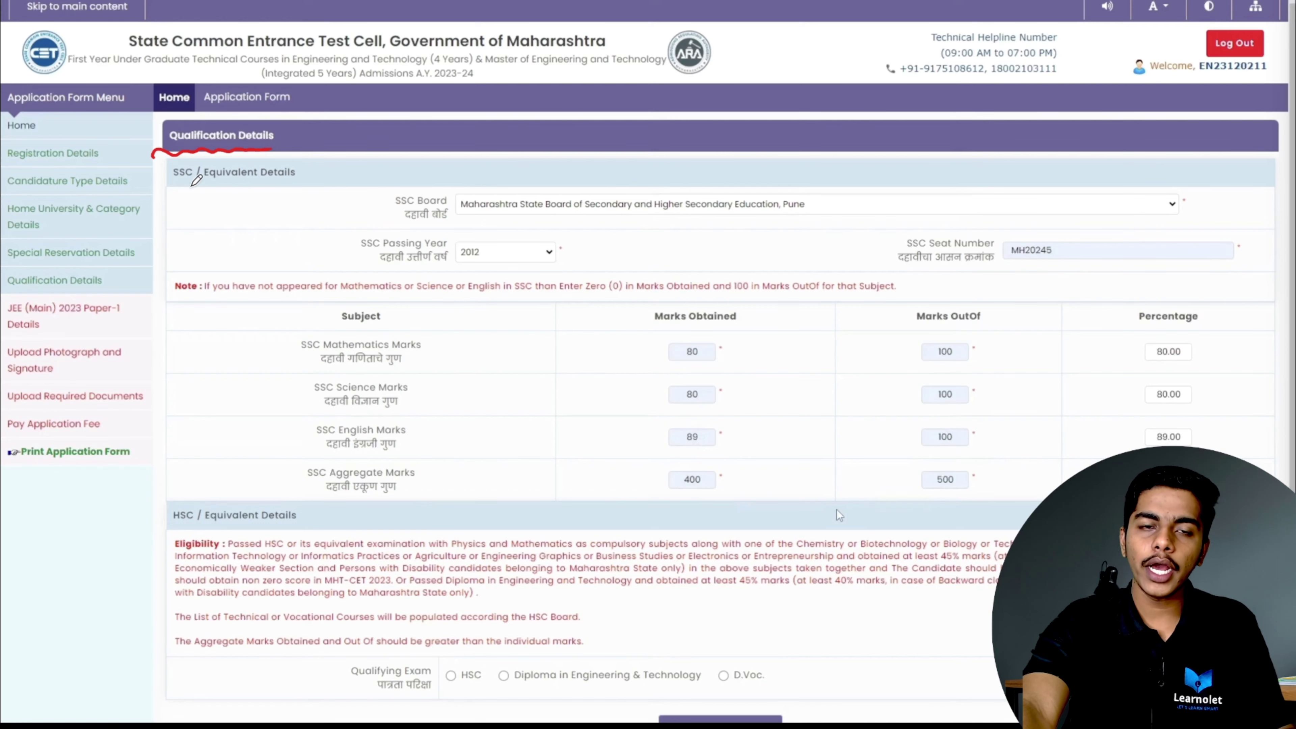
drag(174, 188, 281, 188)
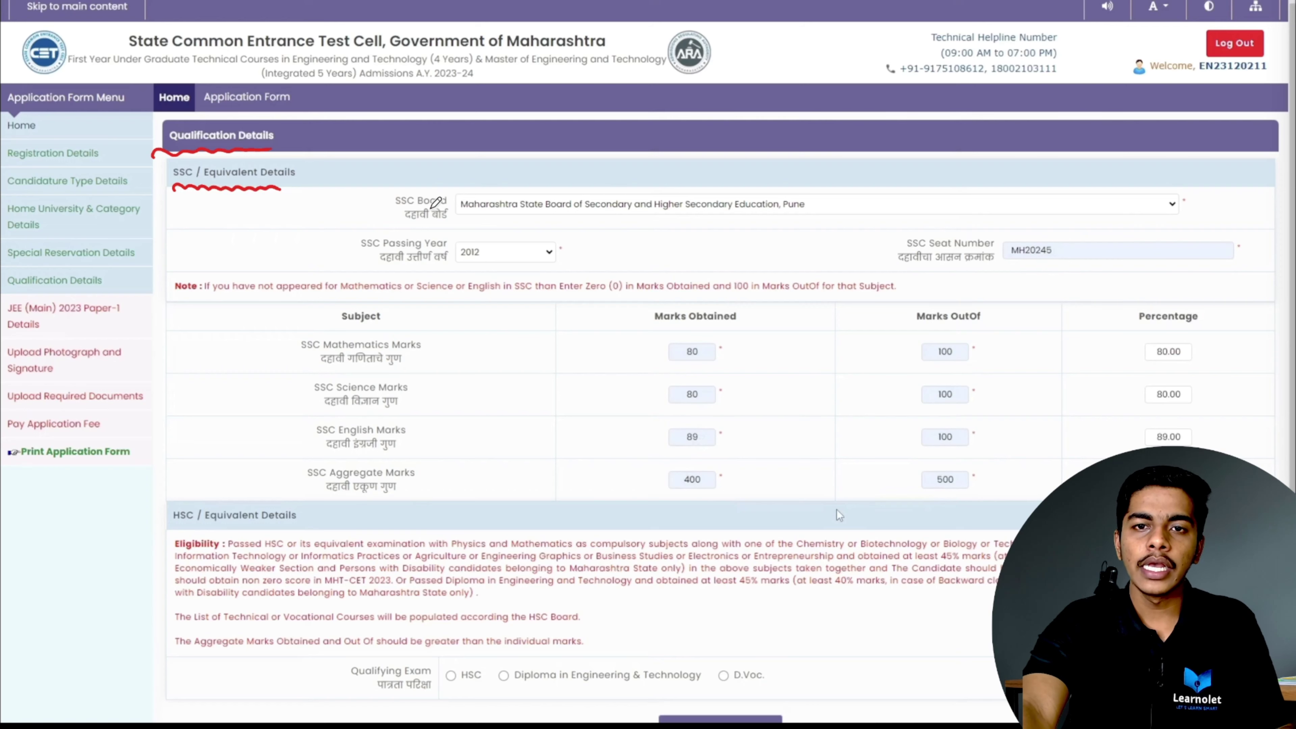
drag(356, 202, 388, 195)
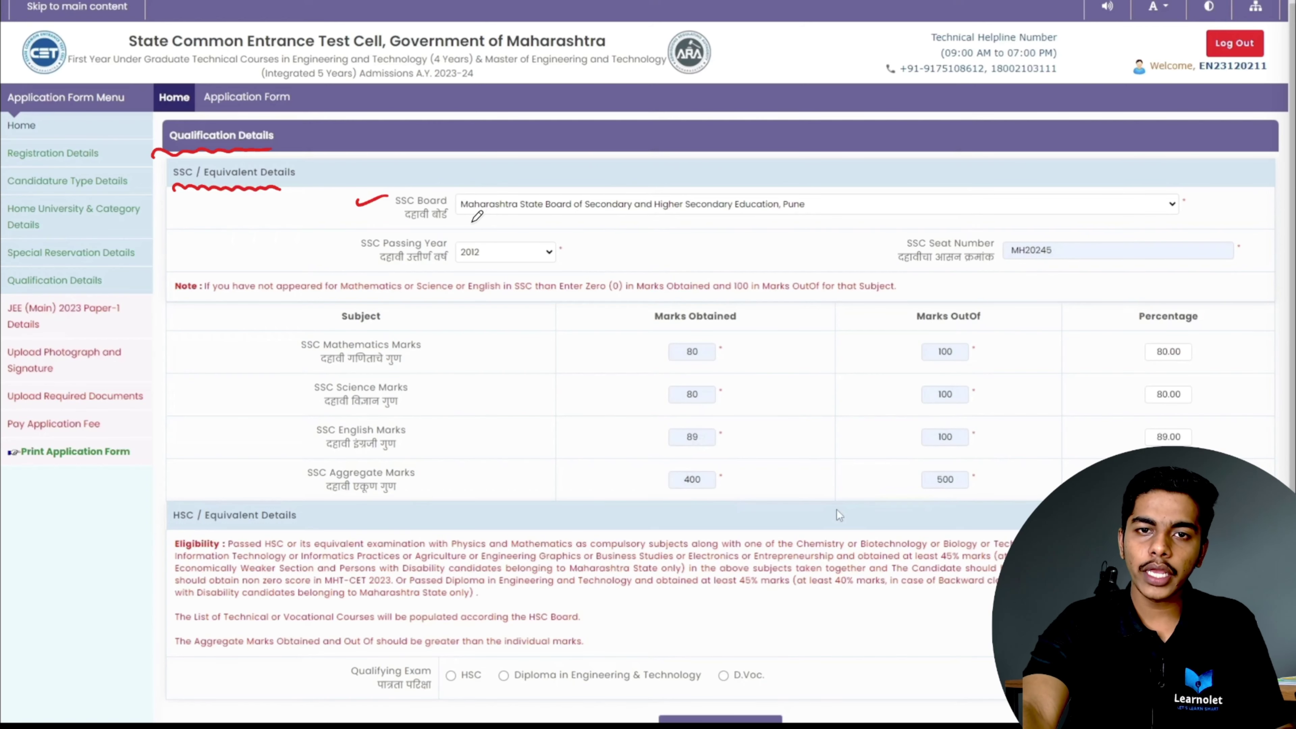
drag(463, 222, 612, 219)
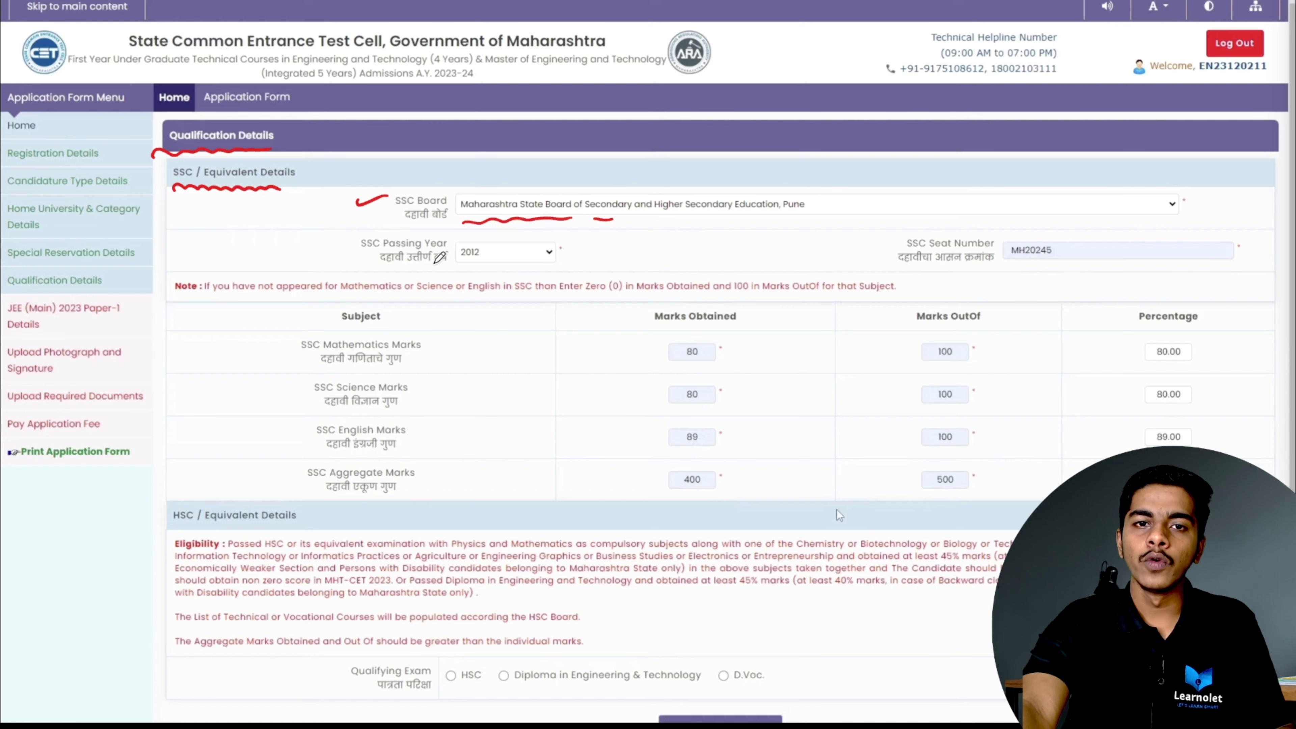
Circle the SSC passing year in red, tick the SSC Seat Number label and draw an arrow to its field.
mouse_move(472, 275)
mouse_down()
mouse_move(448, 244)
mouse_move(494, 232)
mouse_move(482, 269)
mouse_up()
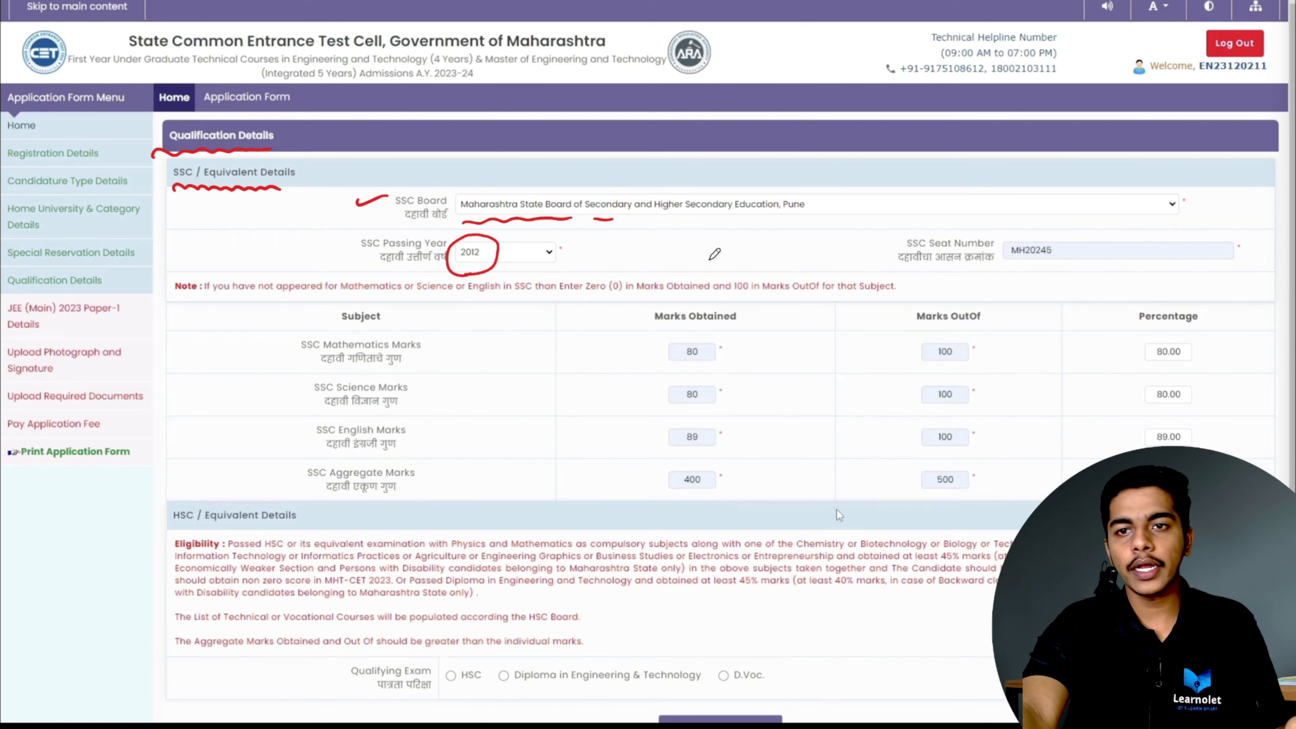
drag(860, 244, 889, 240)
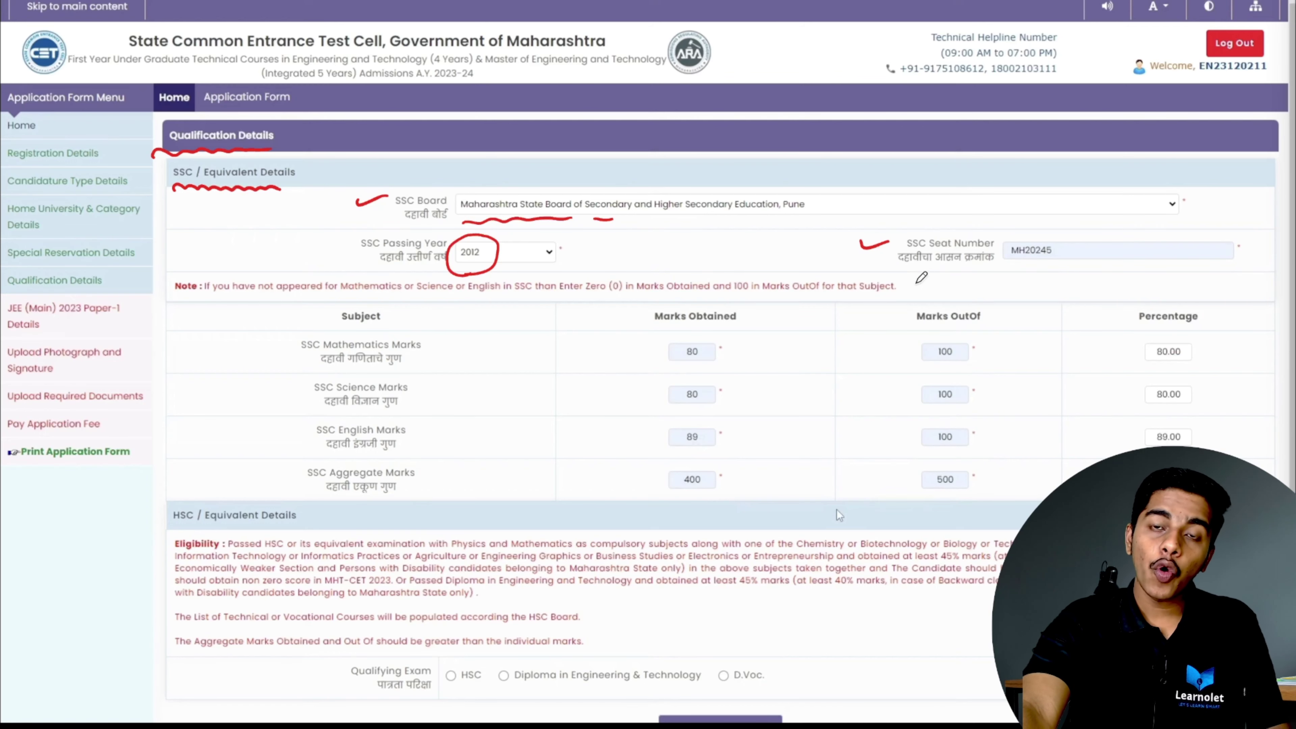
mouse_move(1028, 212)
mouse_down()
mouse_move(1023, 238)
mouse_move(1030, 230)
mouse_up()
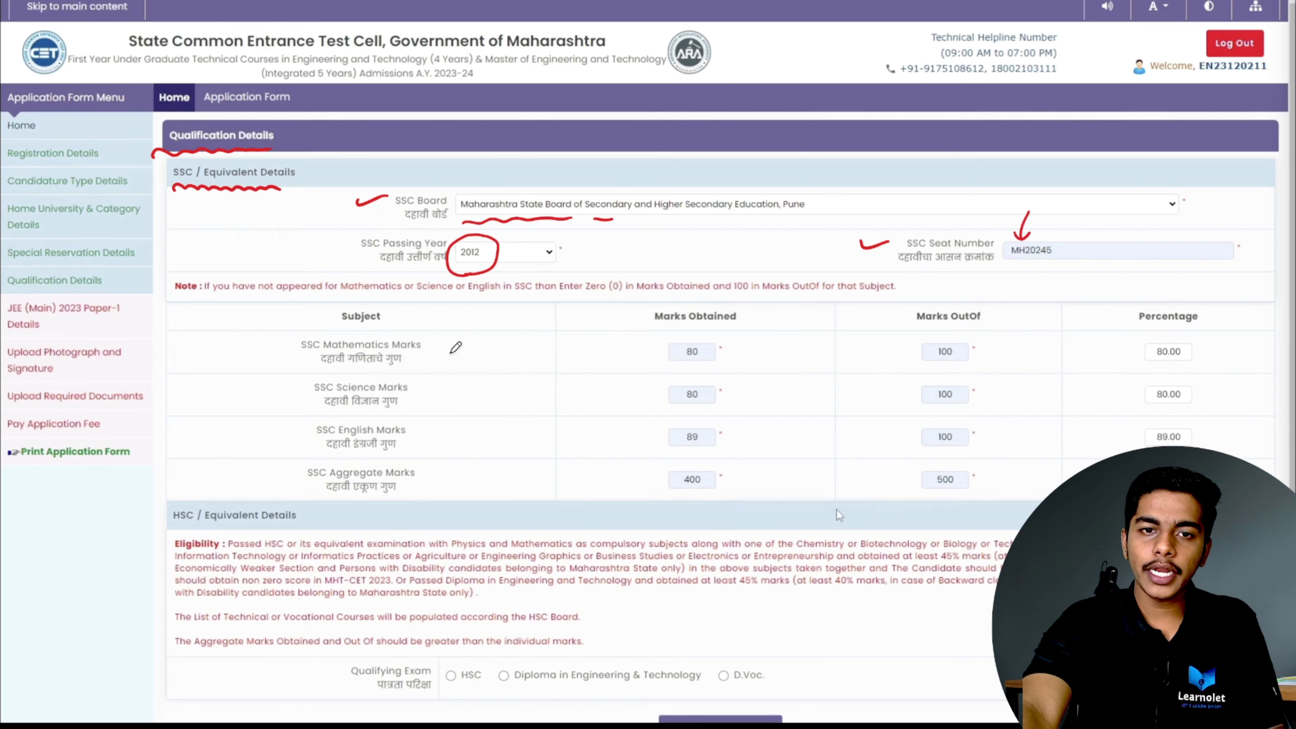
Tick the SSC Mathematics, Science, English and Aggregate Marks rows in red, covering their obtained and out-of marks.
drag(454, 348, 491, 346)
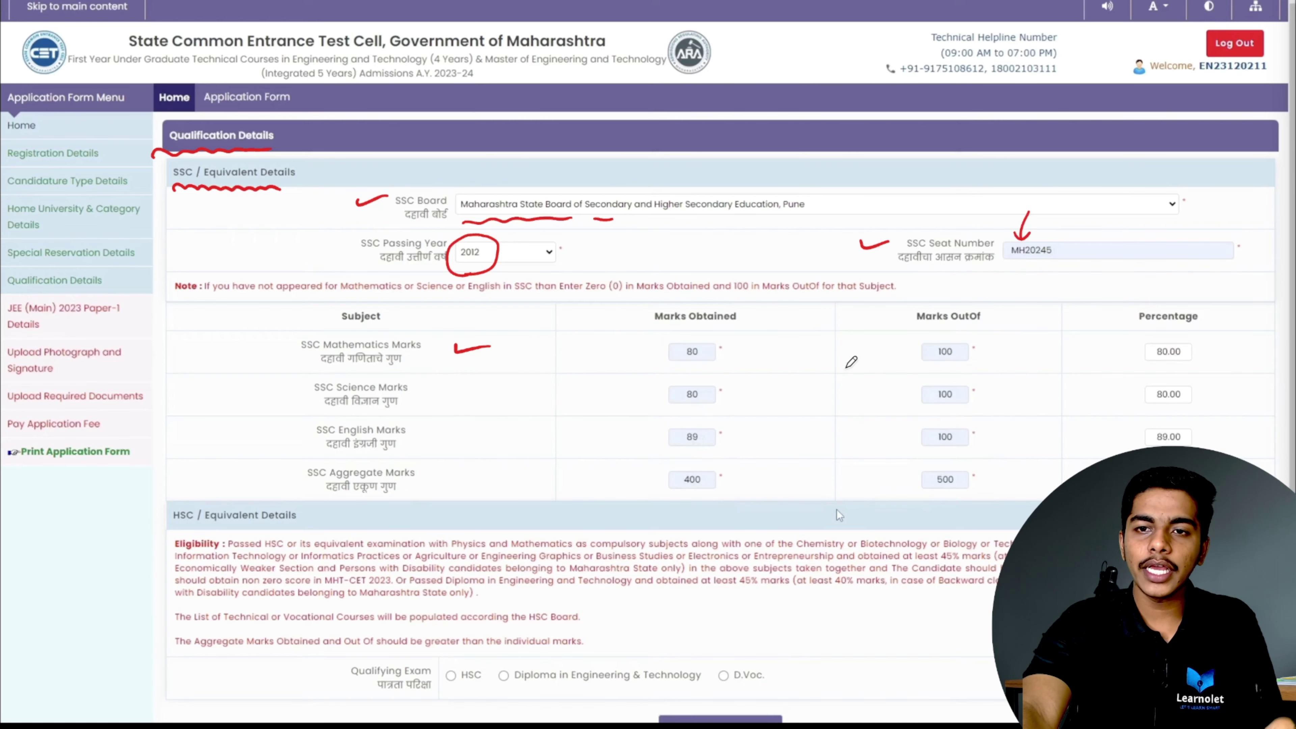
drag(870, 345, 906, 349)
drag(1108, 353, 1127, 351)
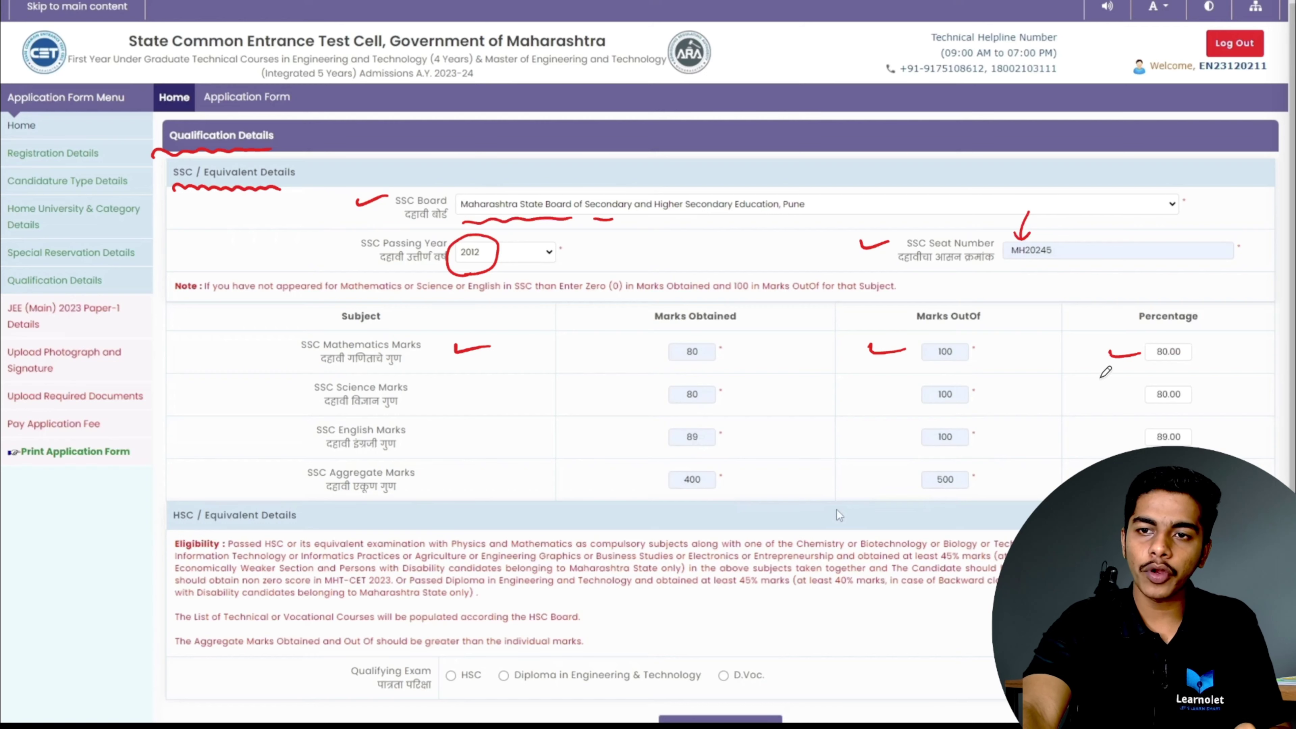
drag(486, 392, 522, 390)
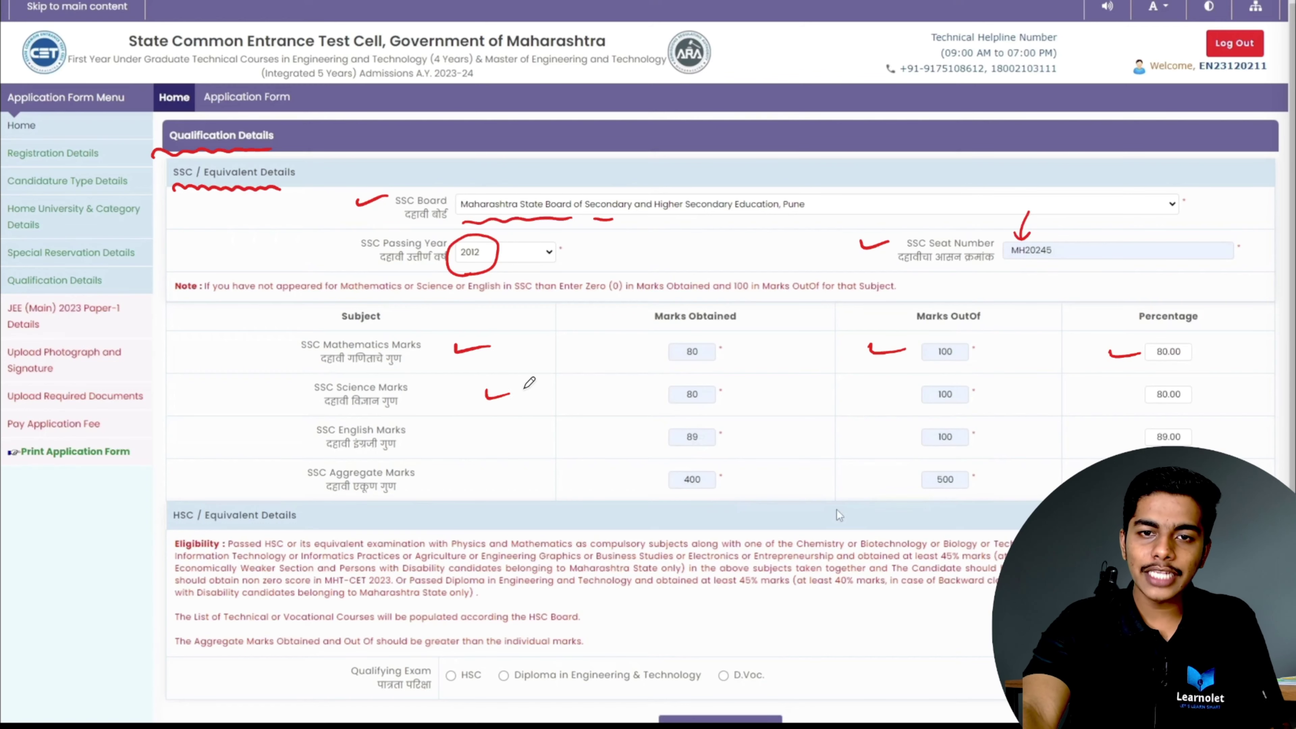
drag(882, 396, 909, 396)
drag(744, 398, 782, 393)
drag(889, 439, 913, 437)
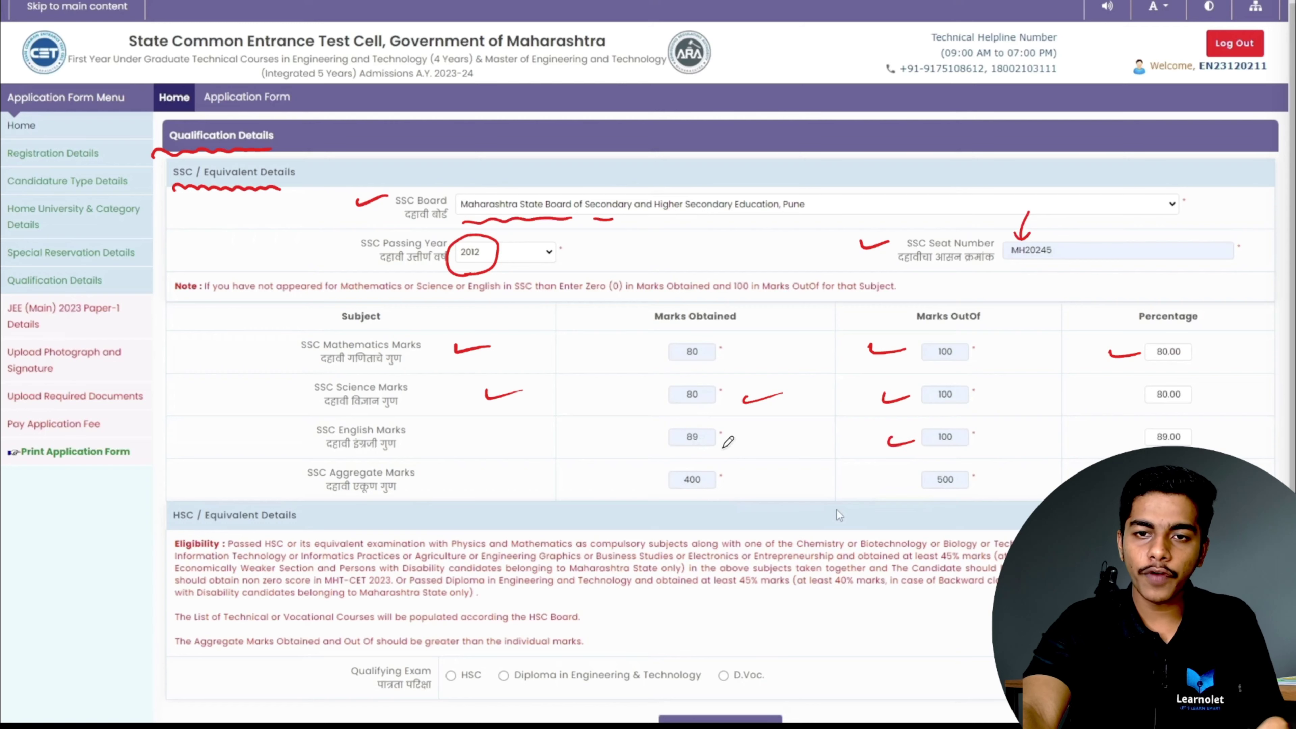
drag(730, 437, 772, 431)
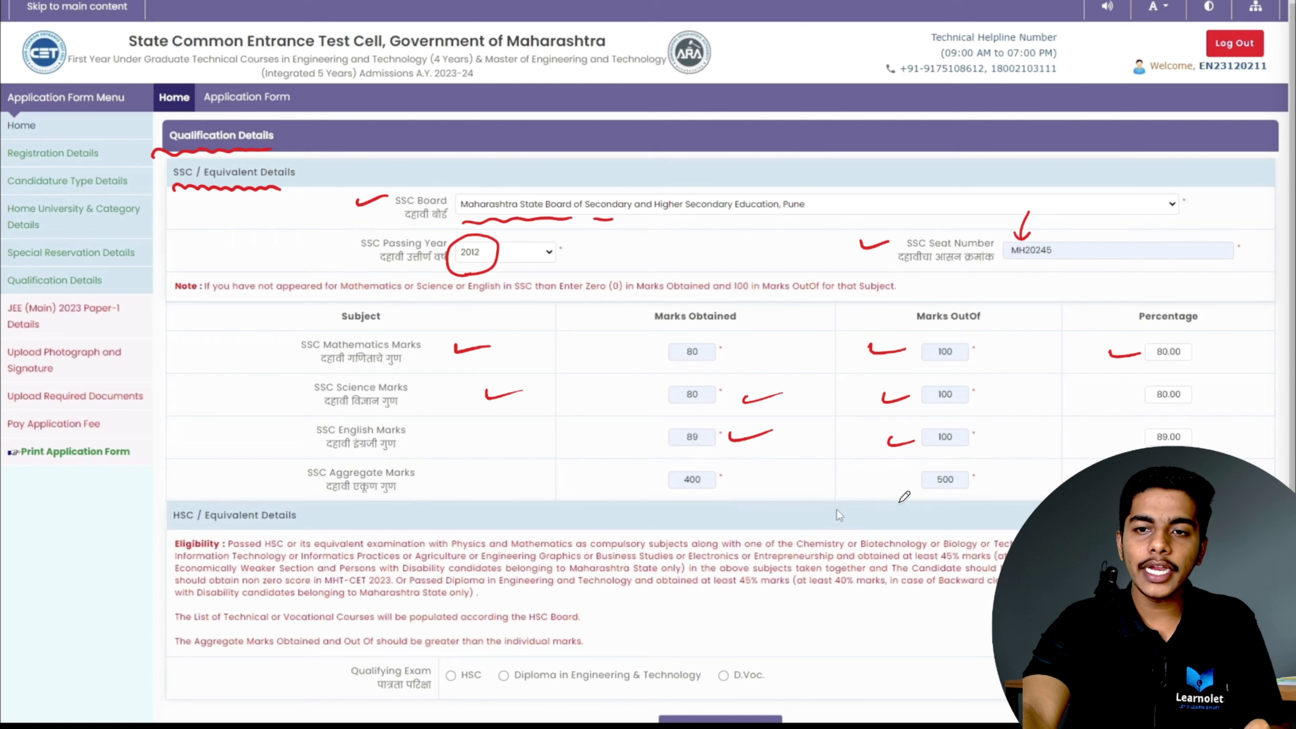
drag(884, 480, 907, 480)
drag(769, 482, 799, 480)
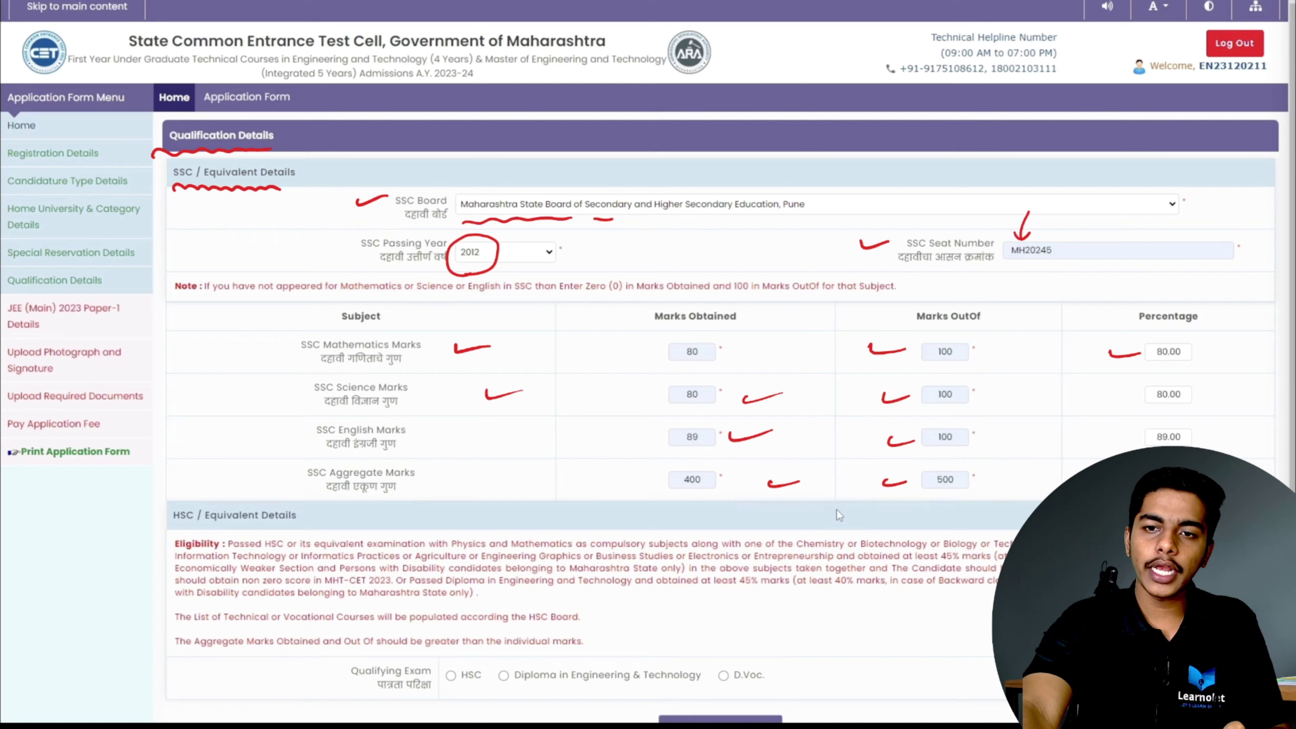
Underline the HSC / Equivalent Details heading, tick HSC, India and the HSC Board row, and underline the board name in red.
drag(161, 532, 257, 524)
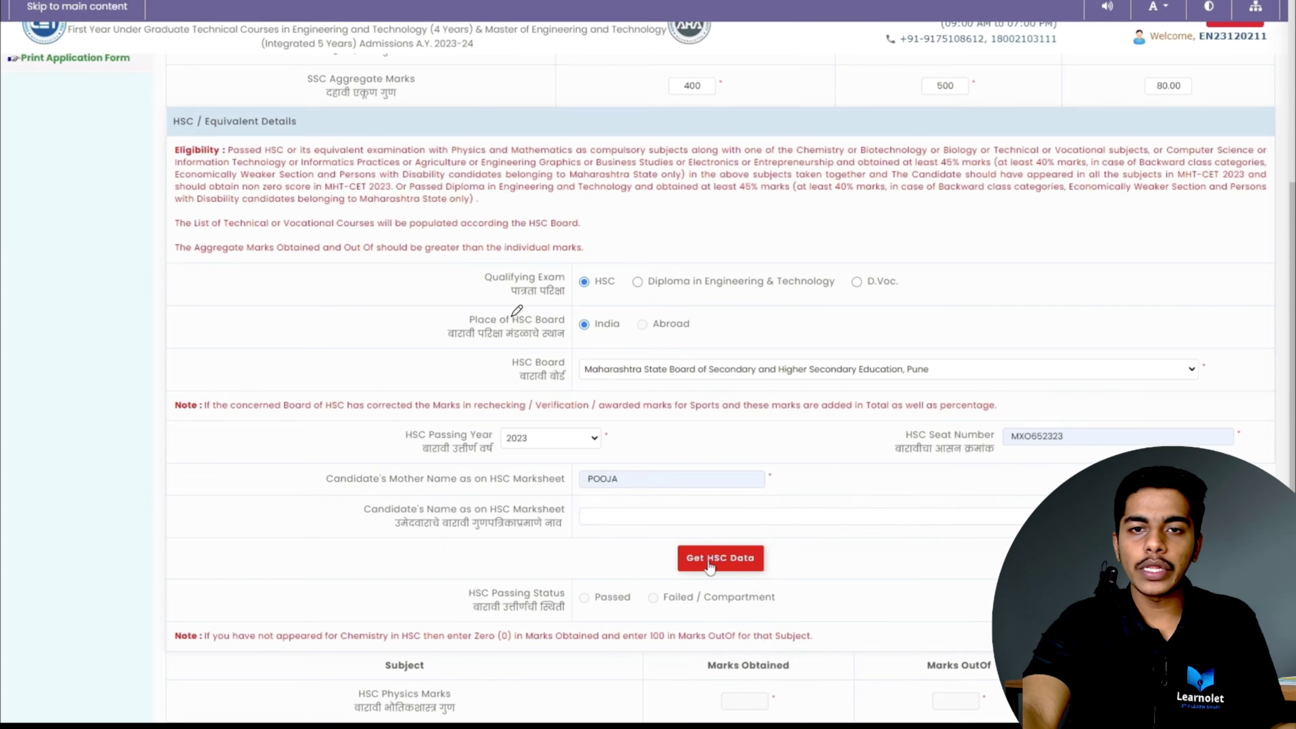
drag(563, 285, 579, 280)
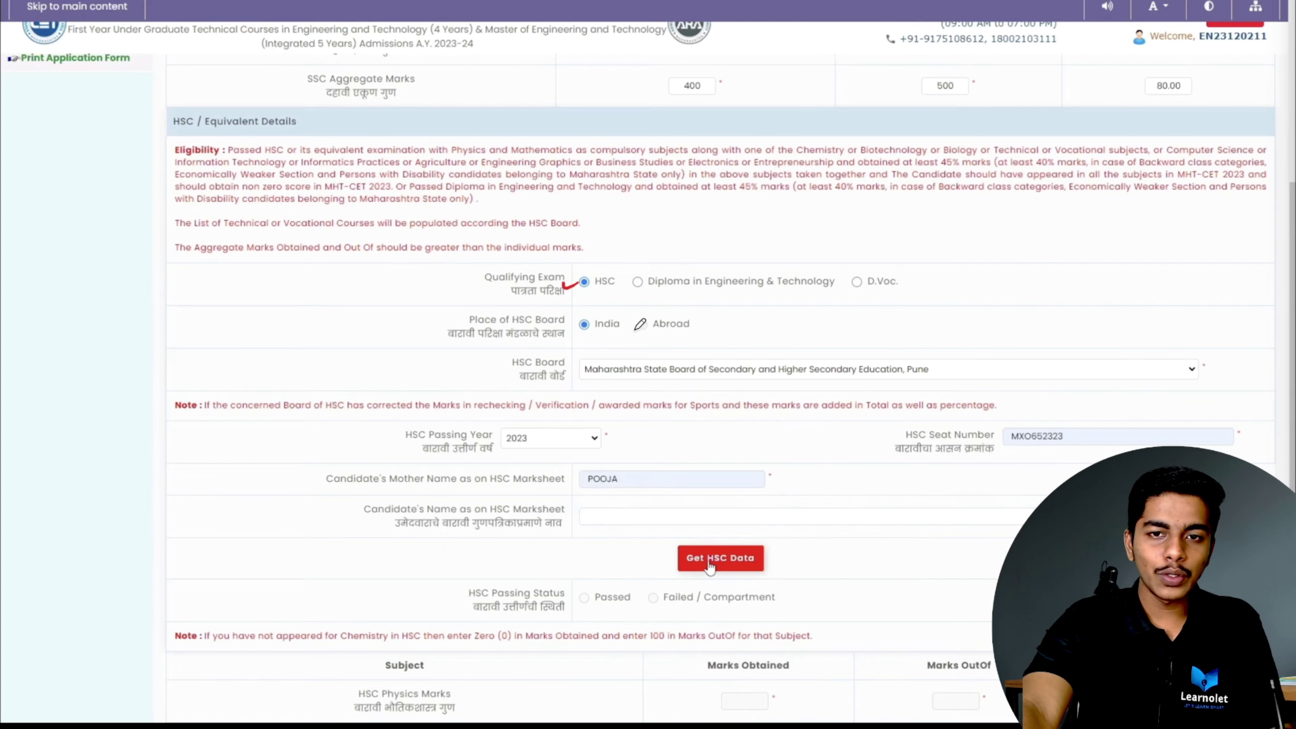
drag(592, 338, 612, 336)
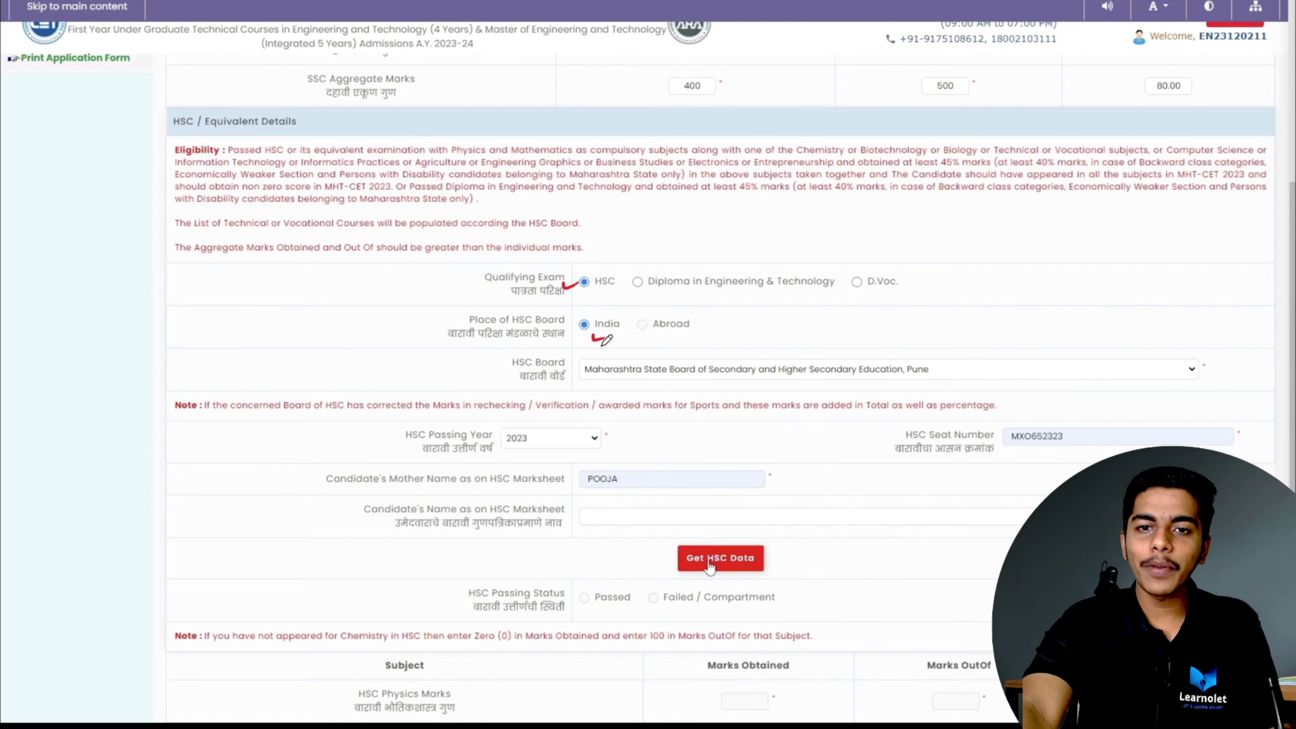
drag(476, 365, 490, 365)
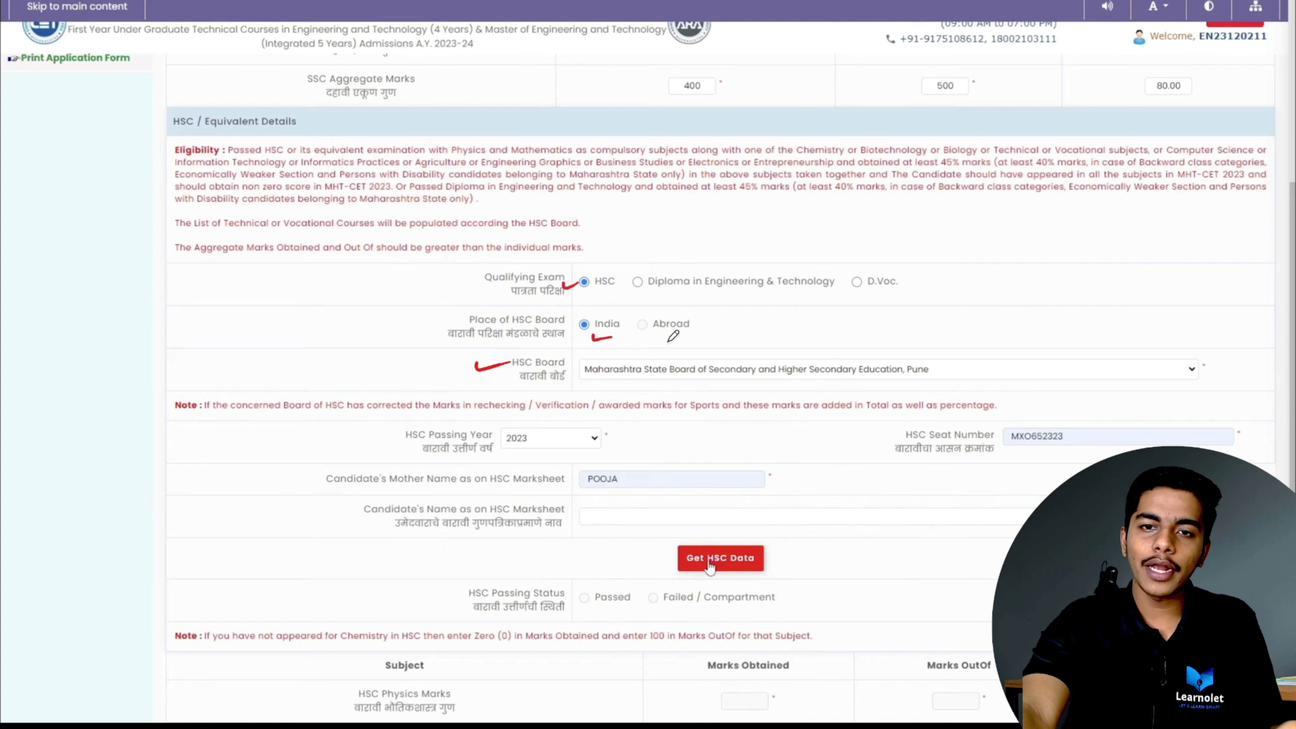
drag(615, 381, 917, 382)
Tick the HSC Passing Year, write 4 over its last digit, and tick and underline the HSC Seat Number label in red.
drag(710, 447, 742, 436)
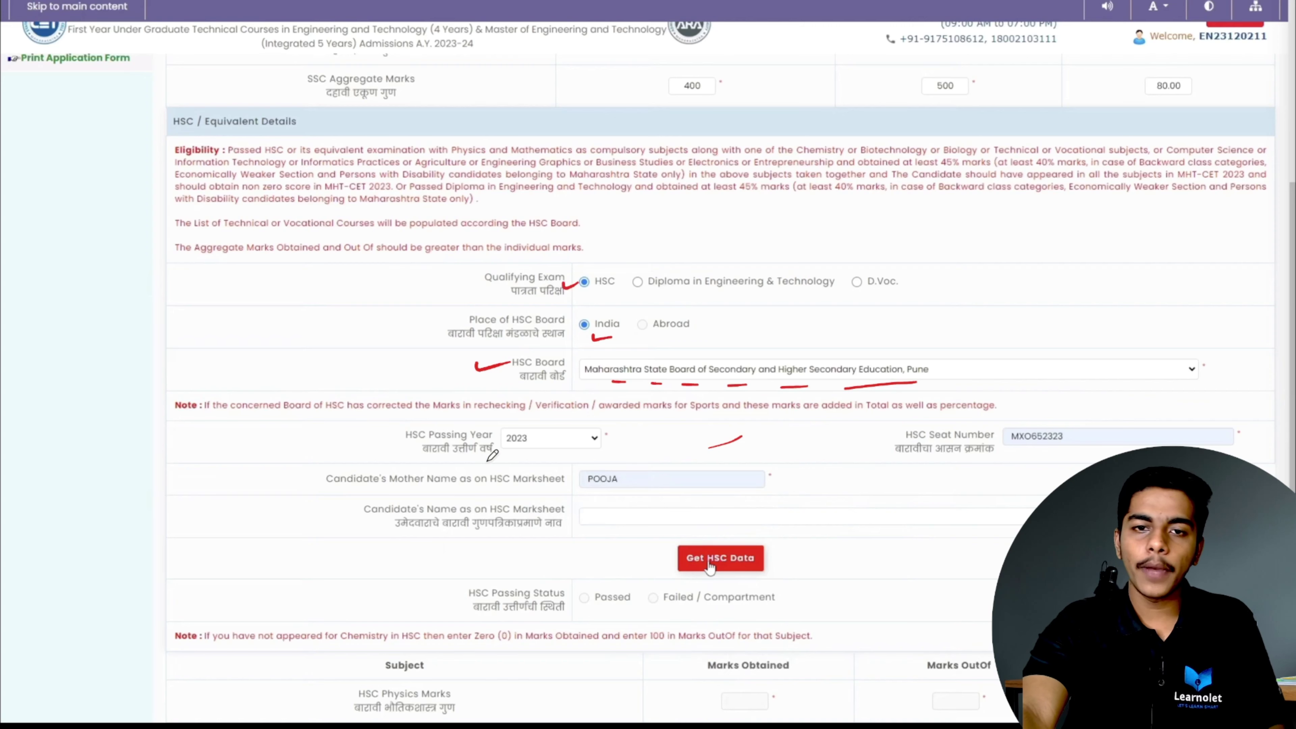
drag(368, 440, 403, 433)
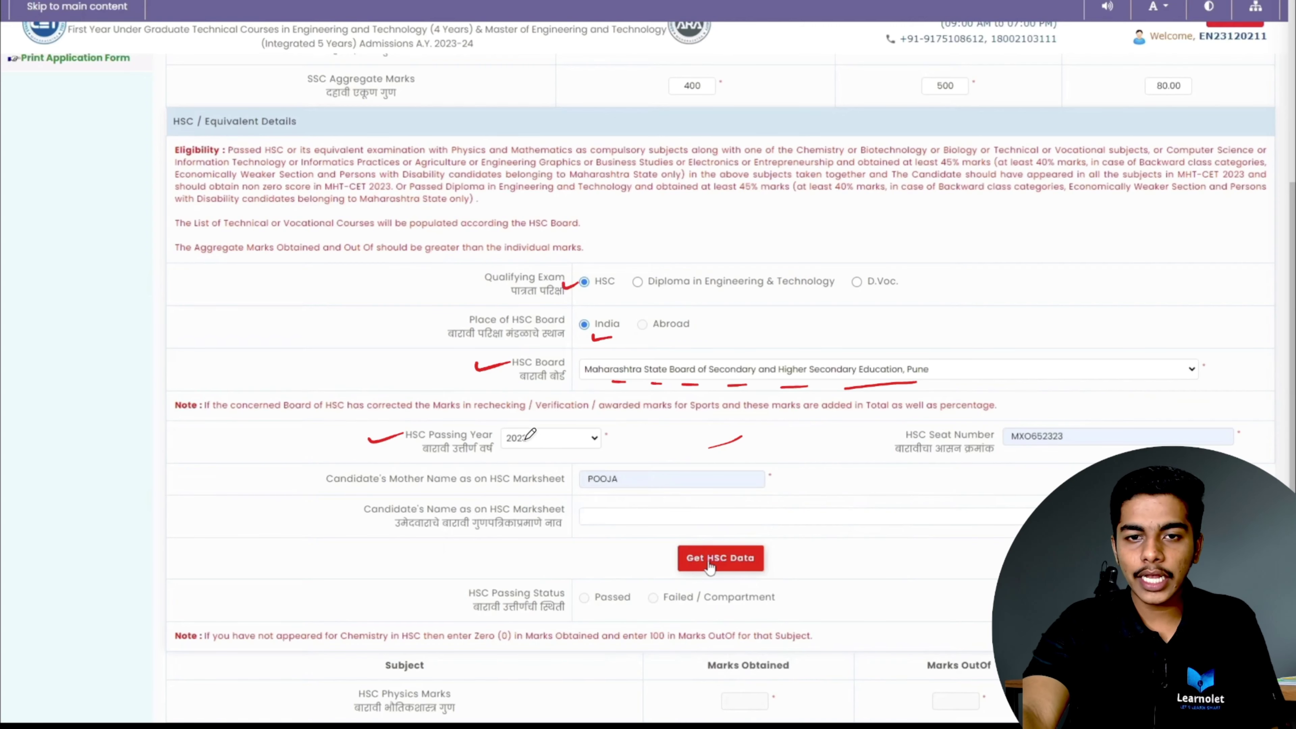
drag(528, 438, 532, 454)
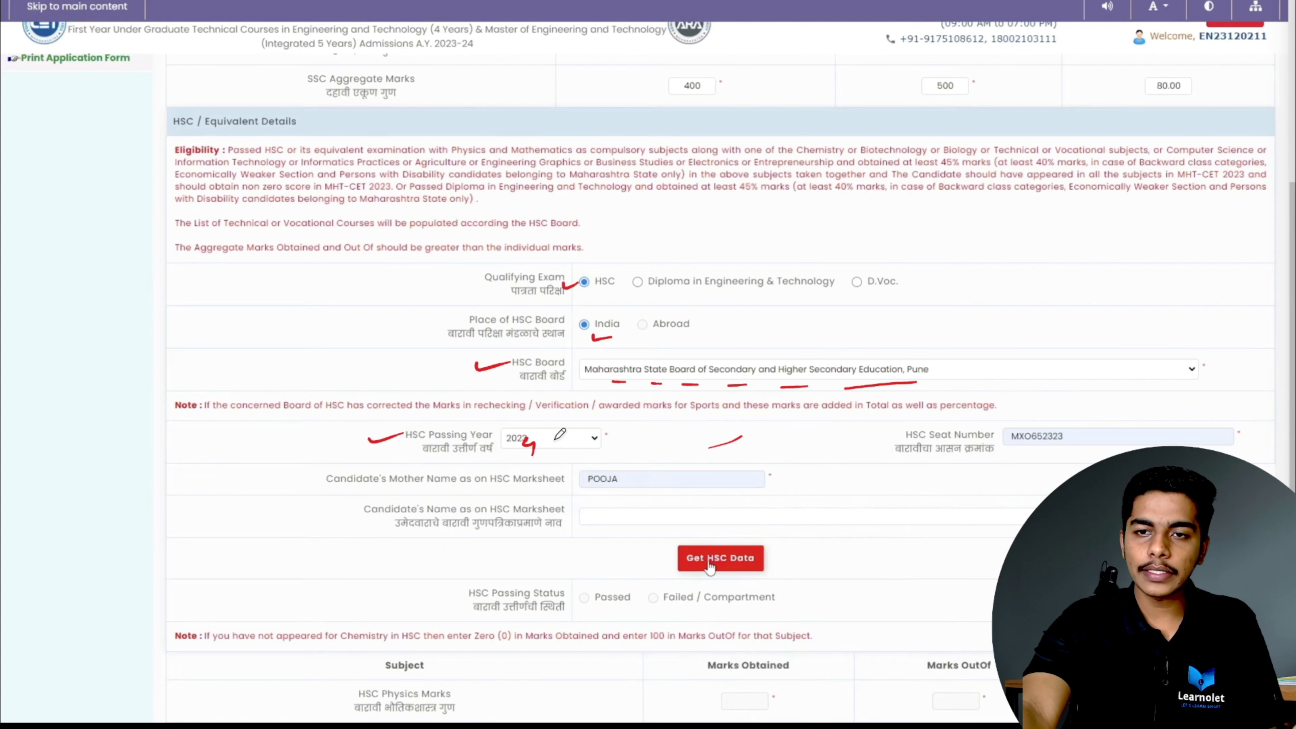
mouse_move(853, 437)
mouse_down()
mouse_move(905, 432)
mouse_move(931, 466)
mouse_move(967, 464)
mouse_up()
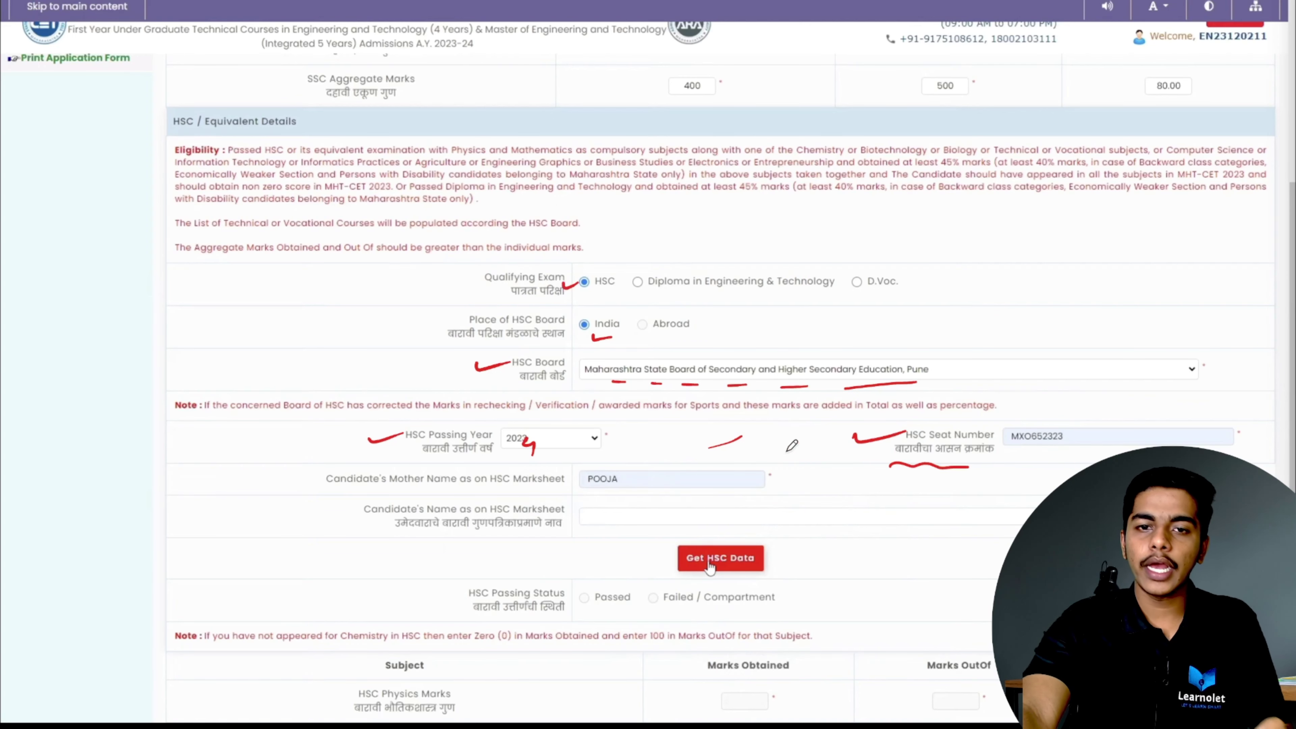
Mark the mother's name and candidate's name rows in red, and circle Get HSC Data with an arrow pointing to it.
mouse_move(302, 483)
mouse_down()
mouse_move(277, 487)
mouse_move(294, 498)
mouse_up()
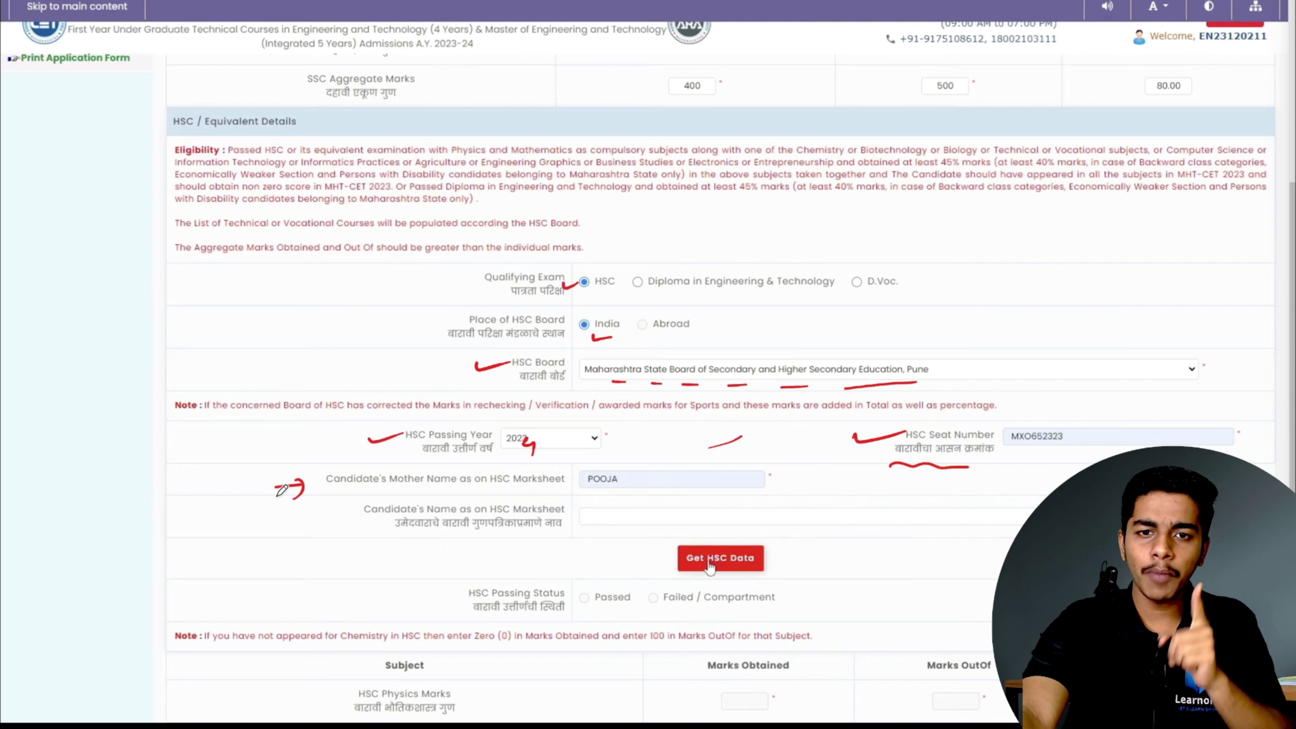
drag(640, 473, 657, 453)
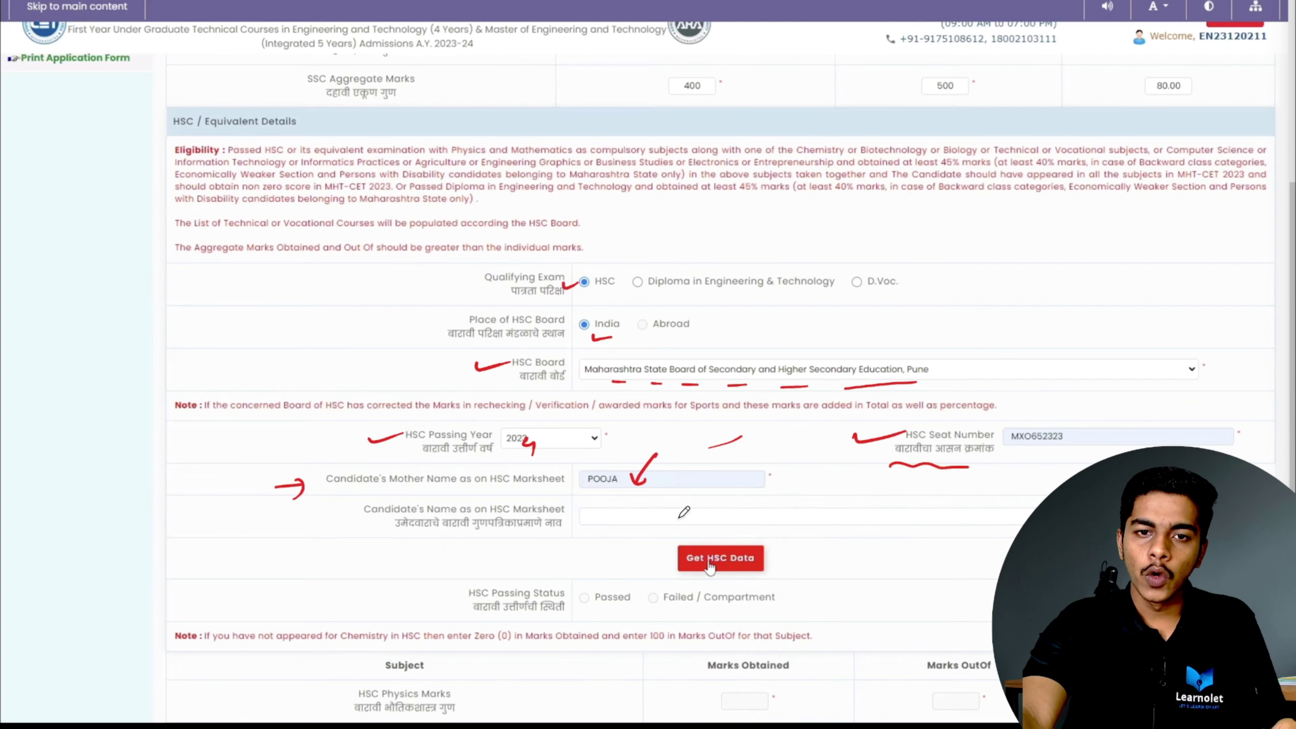
drag(393, 537, 551, 539)
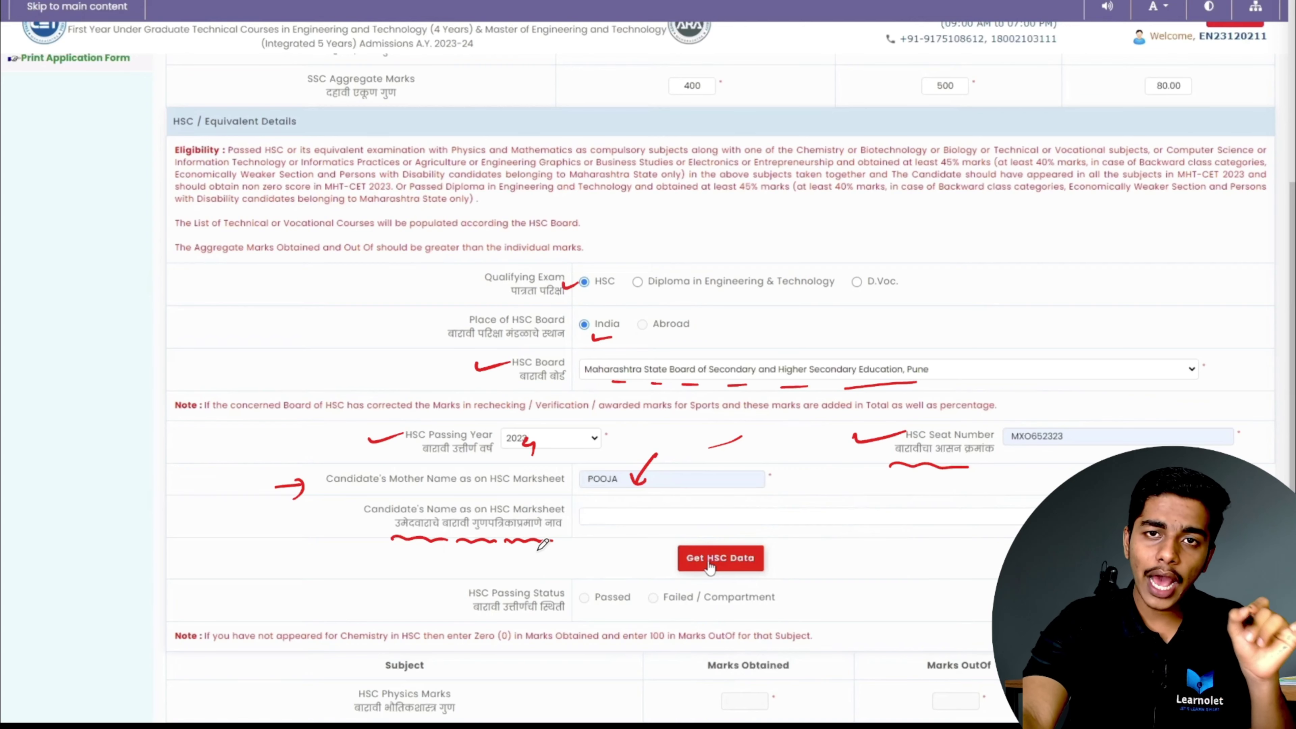
mouse_move(749, 493)
mouse_down()
mouse_move(735, 504)
mouse_move(754, 571)
mouse_move(687, 534)
mouse_up()
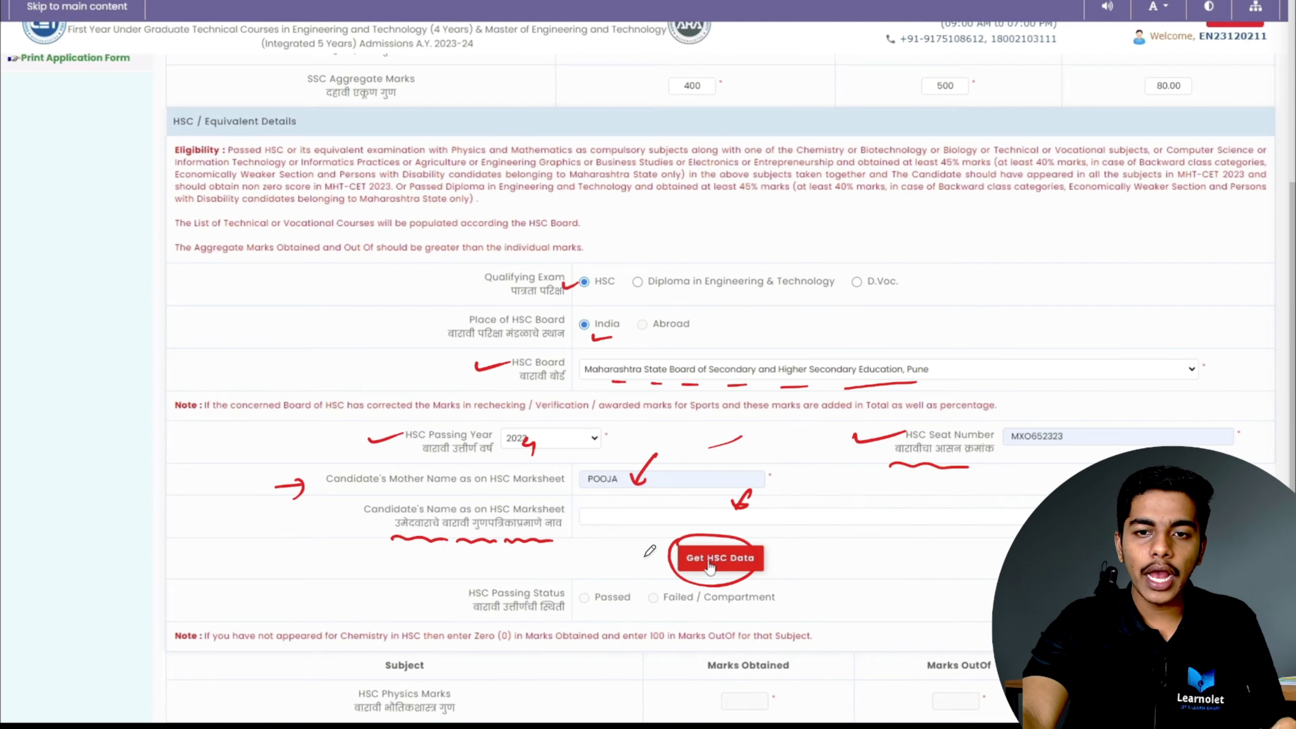
mouse_move(610, 558)
mouse_down()
mouse_move(651, 554)
mouse_move(637, 577)
mouse_up()
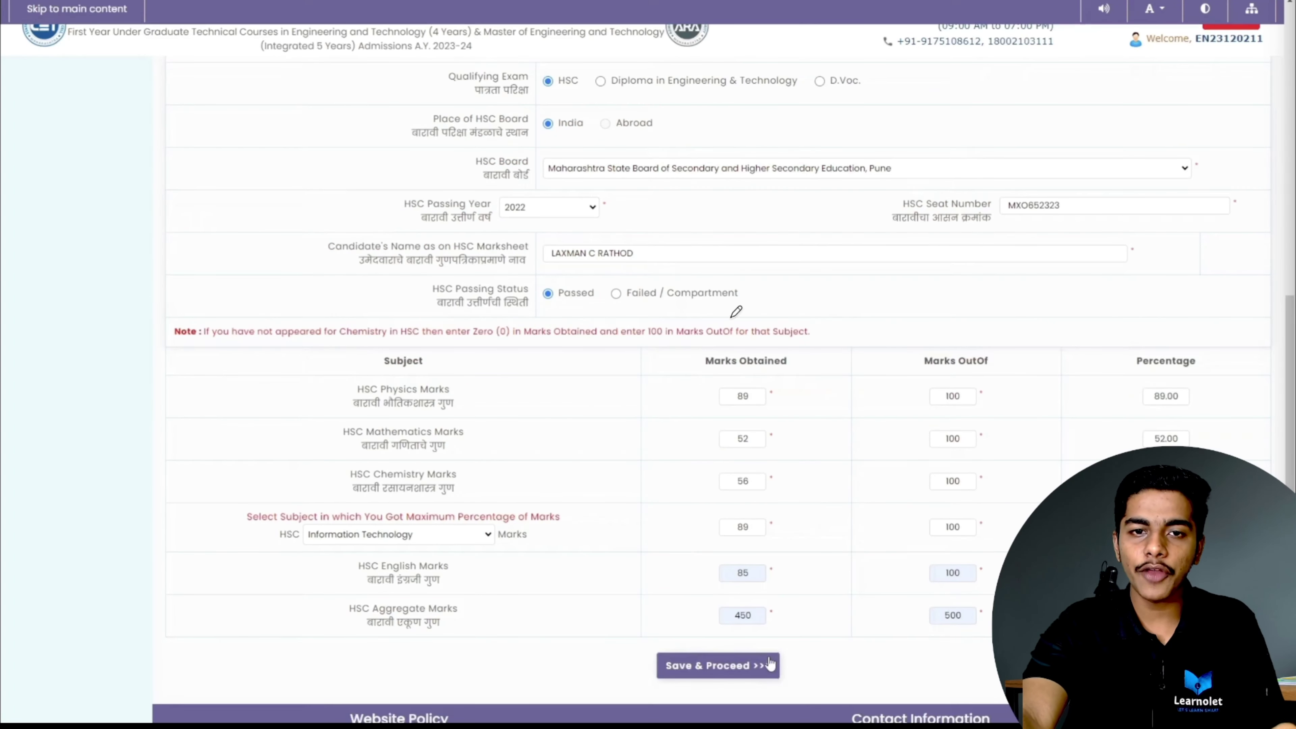
Tick the HSC Physics, Mathematics and Chemistry Marks rows in red.
drag(548, 398, 593, 391)
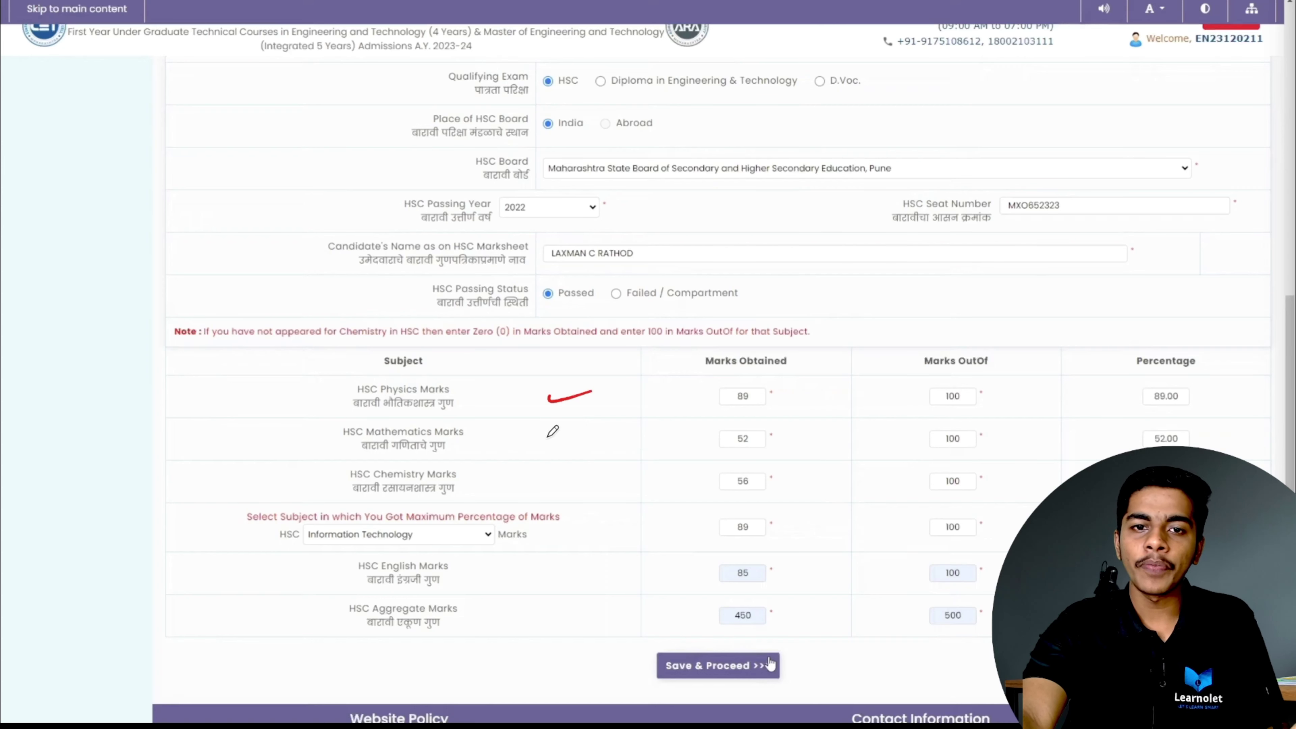
drag(549, 439, 590, 436)
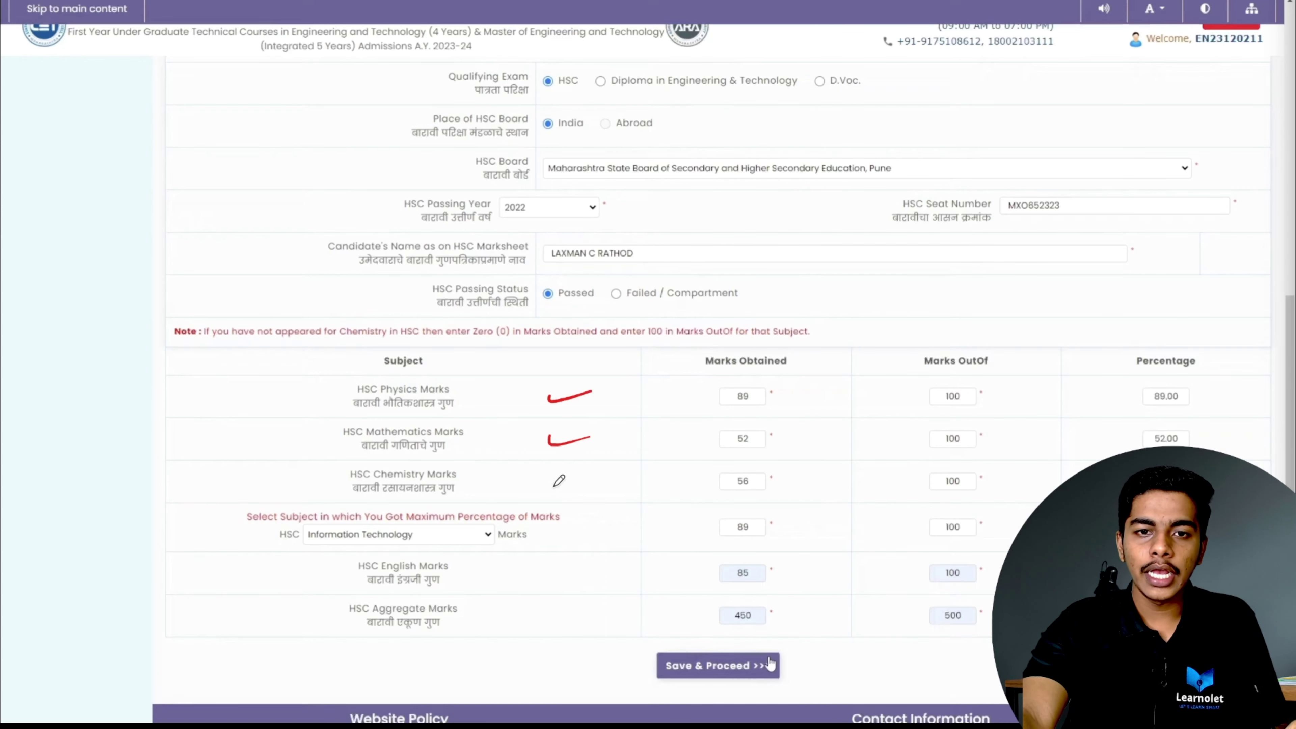
drag(551, 482, 598, 476)
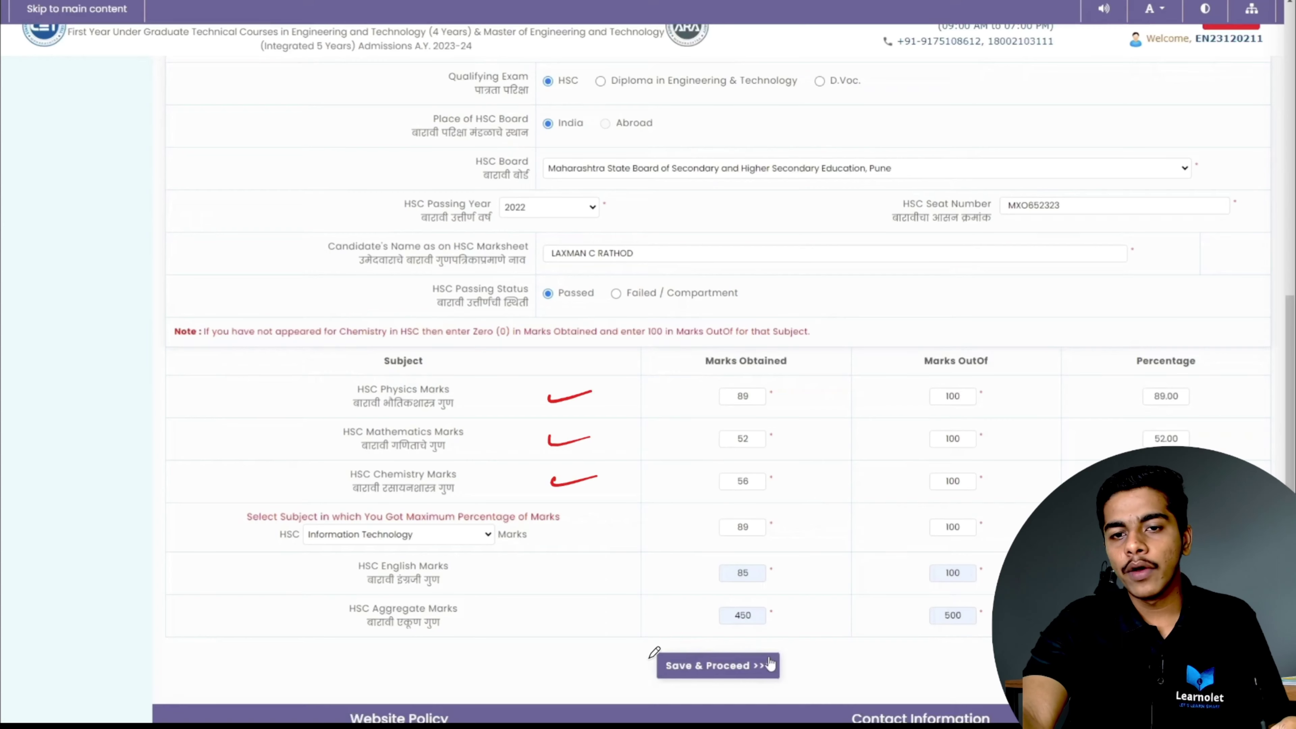
Circle and underline Save & Proceed in red with an arrow, and save the qualification details to continue to the JEE (Main) page.
mouse_move(651, 656)
mouse_down()
mouse_move(758, 638)
mouse_move(671, 655)
mouse_move(707, 681)
mouse_move(738, 681)
mouse_up()
drag(578, 666, 624, 666)
mouse_move(610, 658)
mouse_down()
mouse_move(626, 670)
mouse_move(607, 685)
mouse_up()
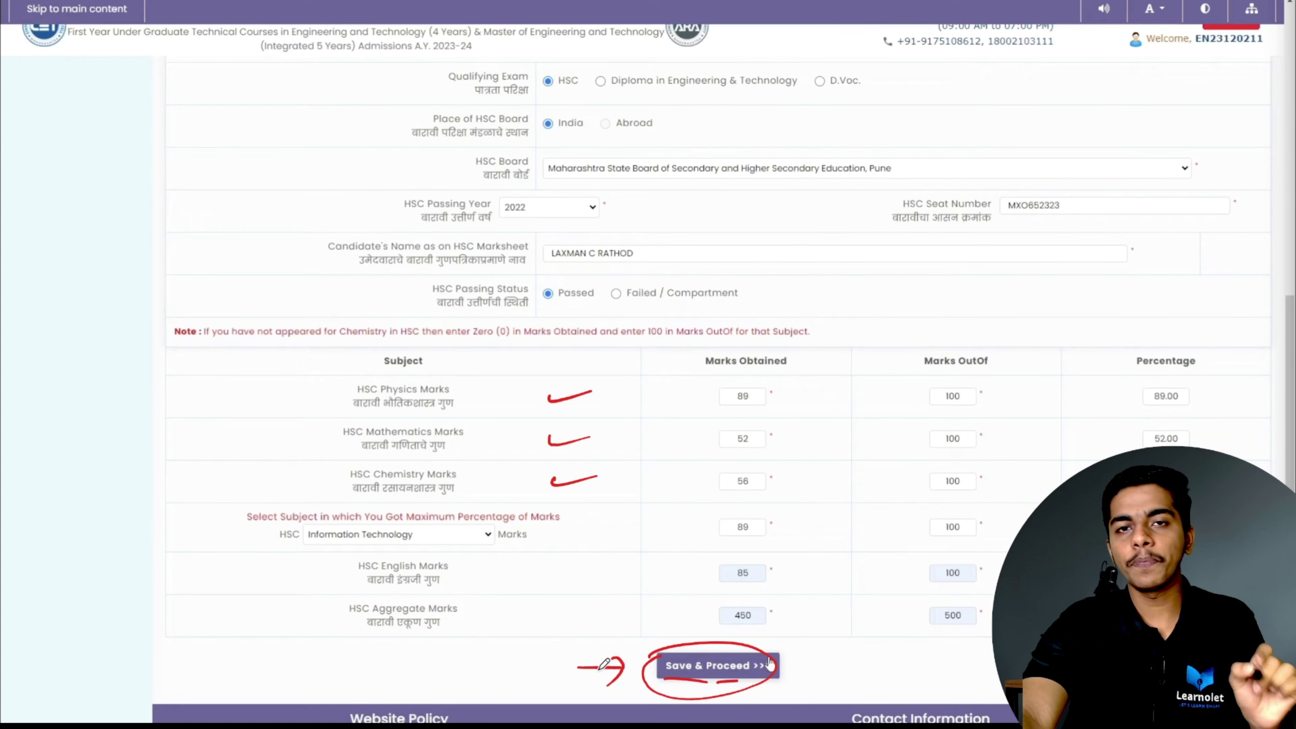
click(770, 662)
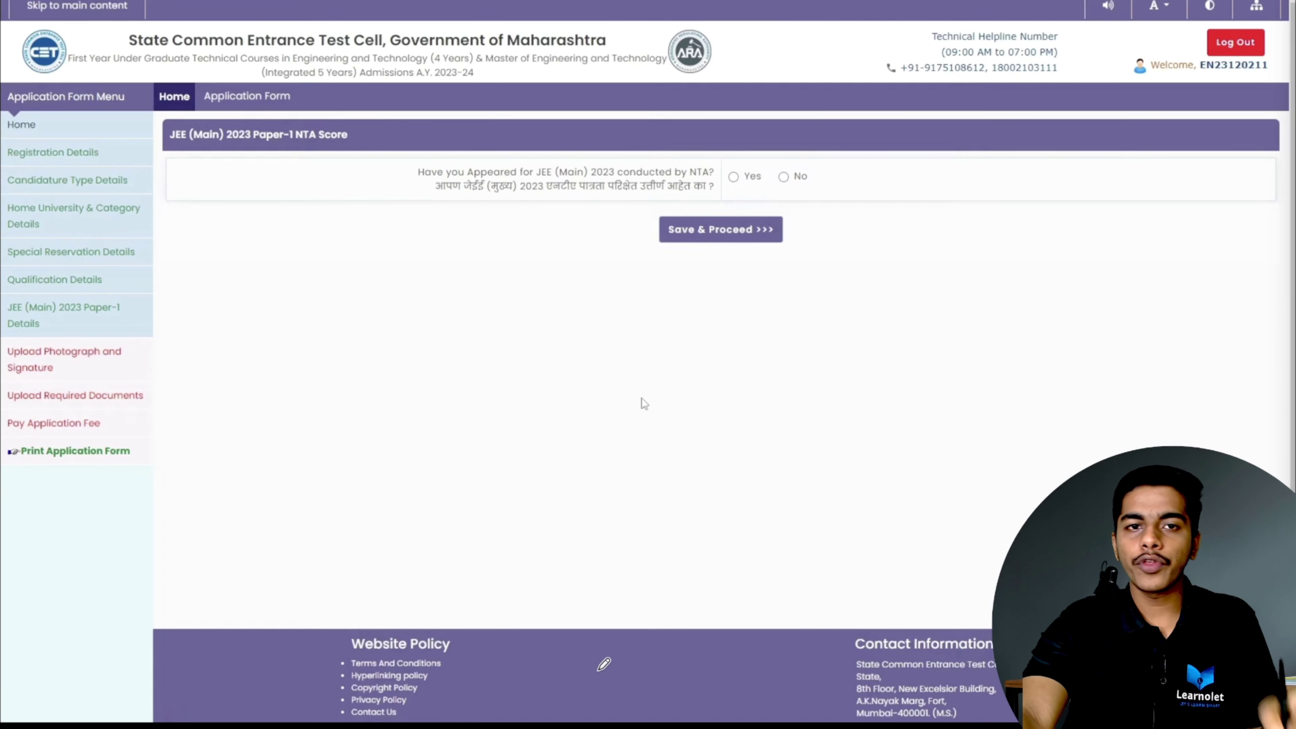
Write 4 over the JEE (Main) heading's year and underline it, tick Yes and No, and circle Save & Proceed with an arrow.
mouse_move(251, 132)
mouse_down()
mouse_move(251, 152)
mouse_move(172, 156)
mouse_up()
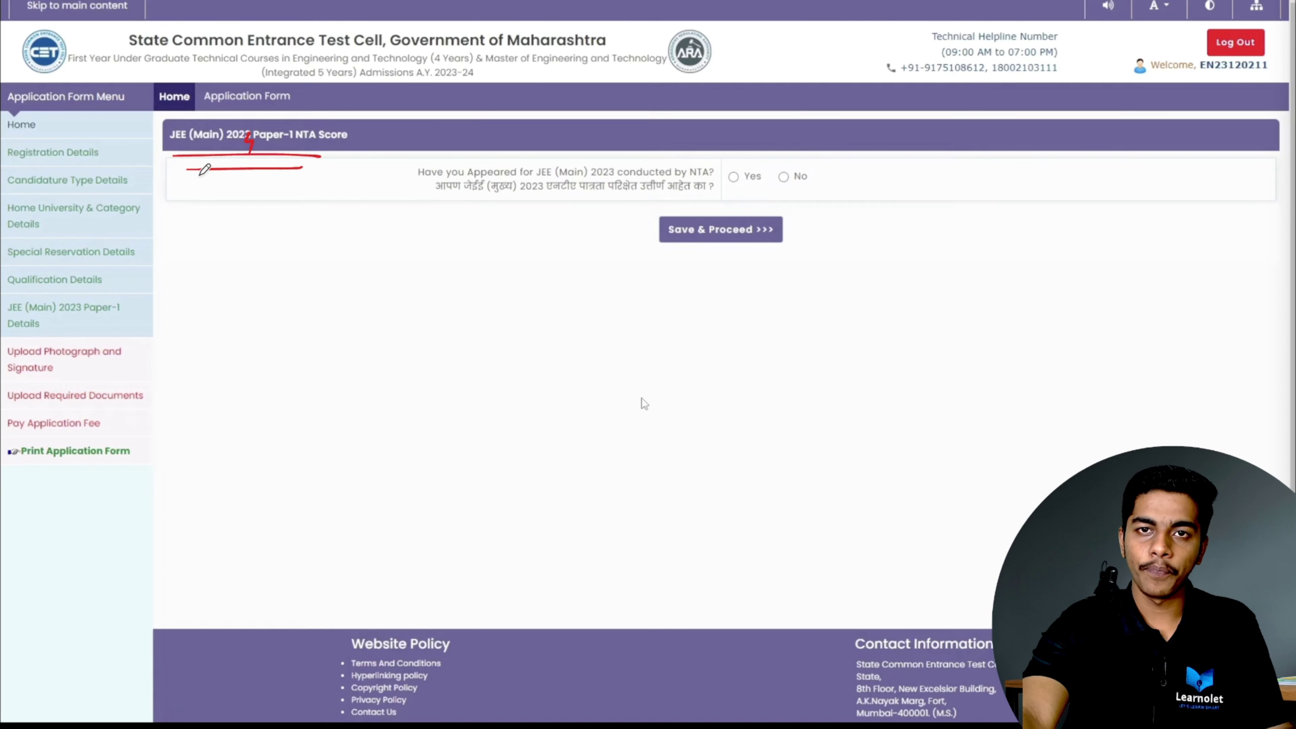
drag(730, 178, 799, 173)
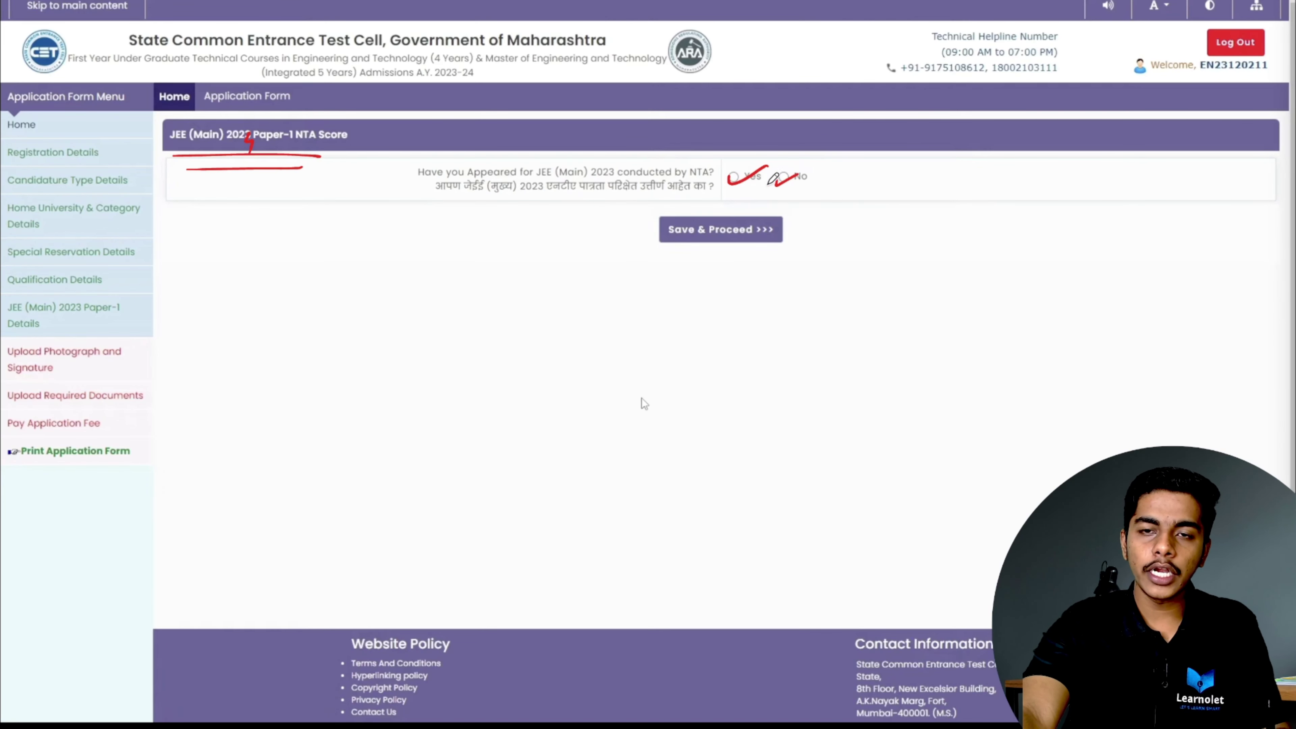
mouse_move(658, 226)
mouse_down()
mouse_move(777, 212)
mouse_move(661, 217)
mouse_move(642, 231)
mouse_up()
drag(629, 222, 634, 245)
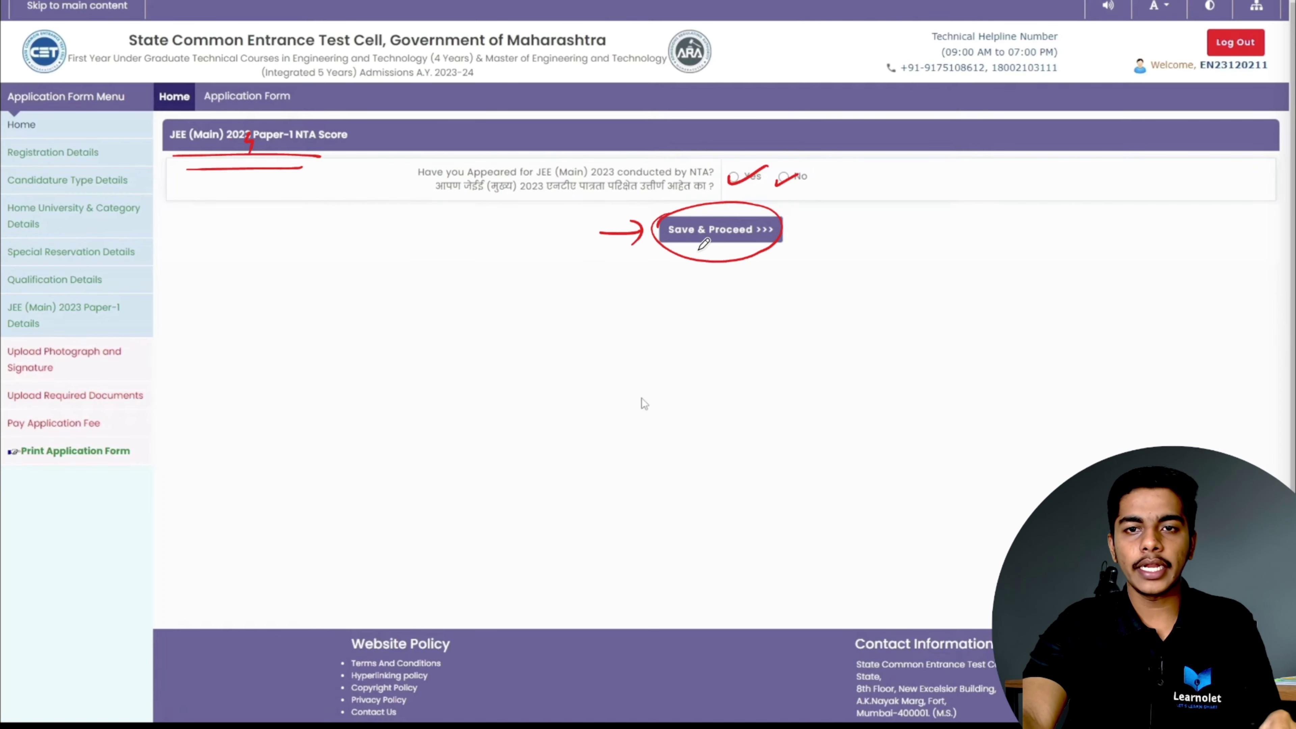
Save the JEE (Main) details to continue to photograph and signature upload, and tick Upload Required Documents and Pay Application Fee in red.
click(714, 232)
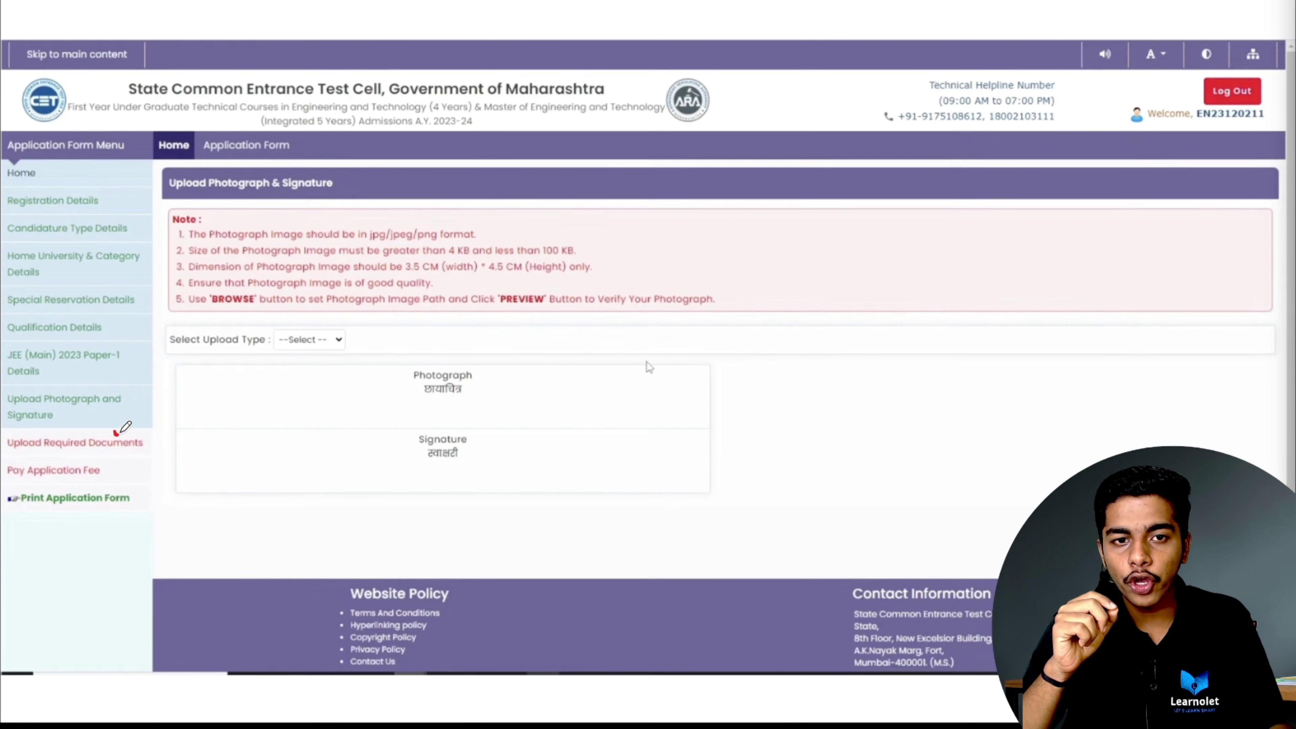
drag(116, 433, 139, 412)
drag(103, 475, 123, 467)
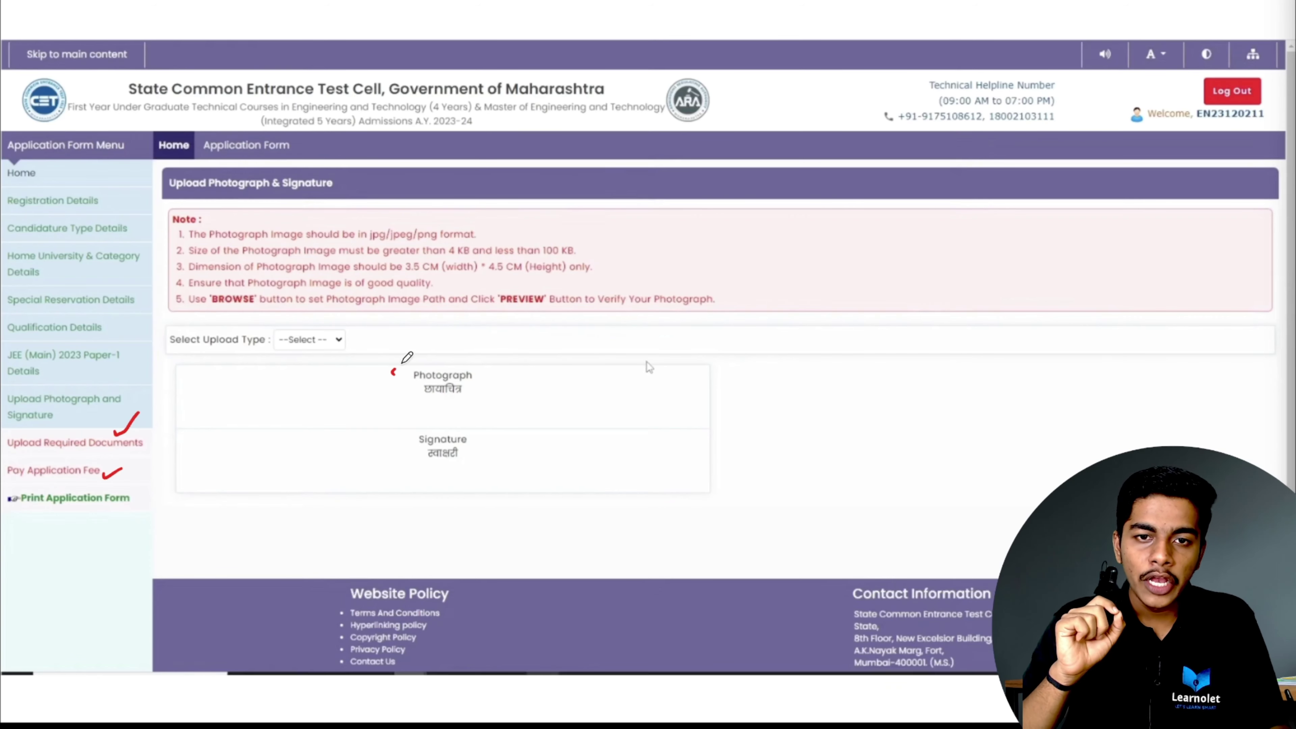
Circle the Photograph and Signature rows in red, underline Select Upload Type with a wavy line, and circle its selection list.
mouse_move(392, 375)
mouse_down()
mouse_move(414, 417)
mouse_move(406, 381)
mouse_up()
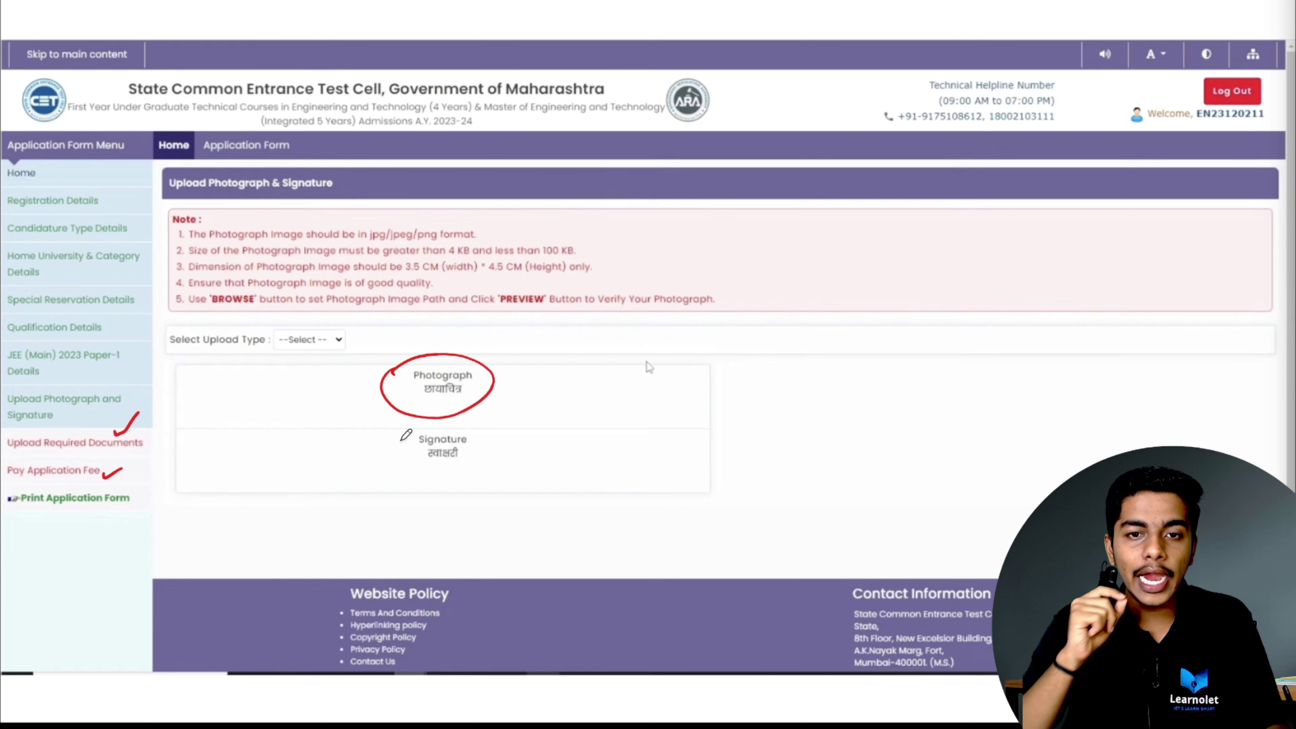
mouse_move(398, 438)
mouse_down()
mouse_move(487, 462)
mouse_move(417, 430)
mouse_up()
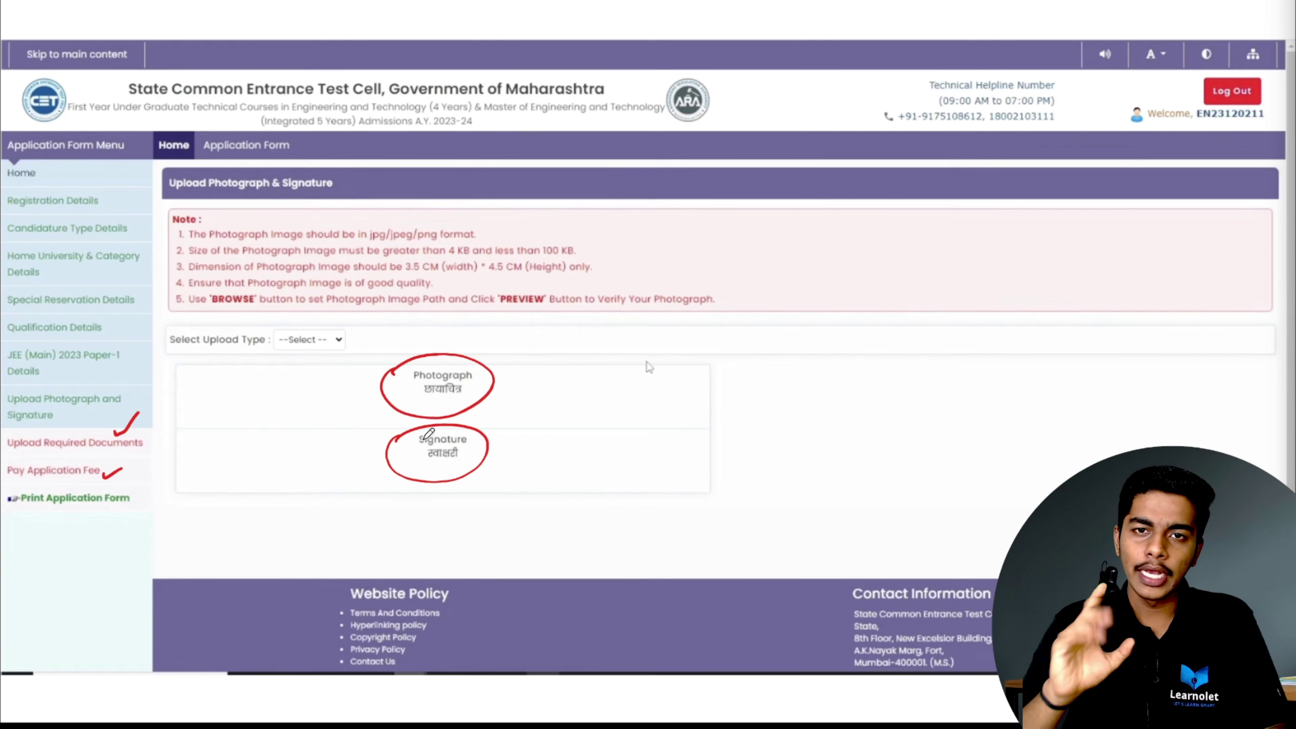
drag(169, 356, 252, 360)
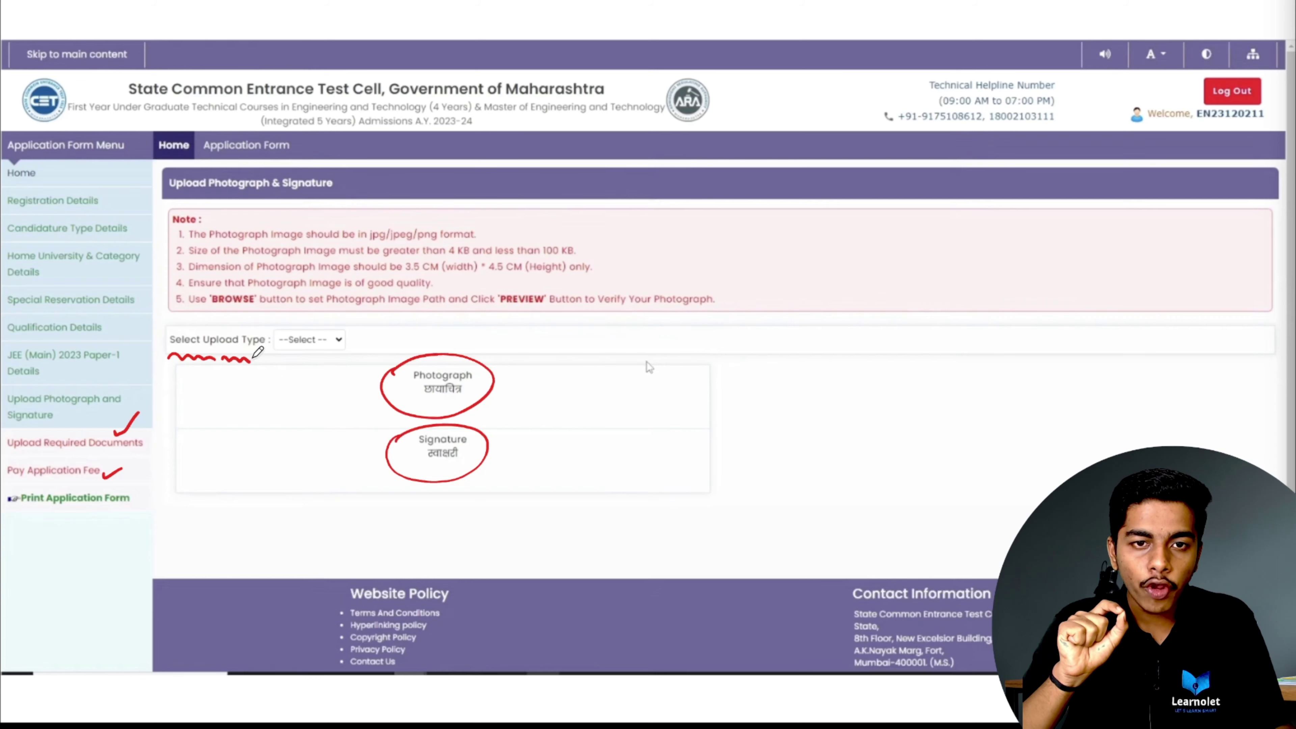
mouse_move(290, 320)
mouse_down()
mouse_move(359, 347)
mouse_move(275, 327)
mouse_up()
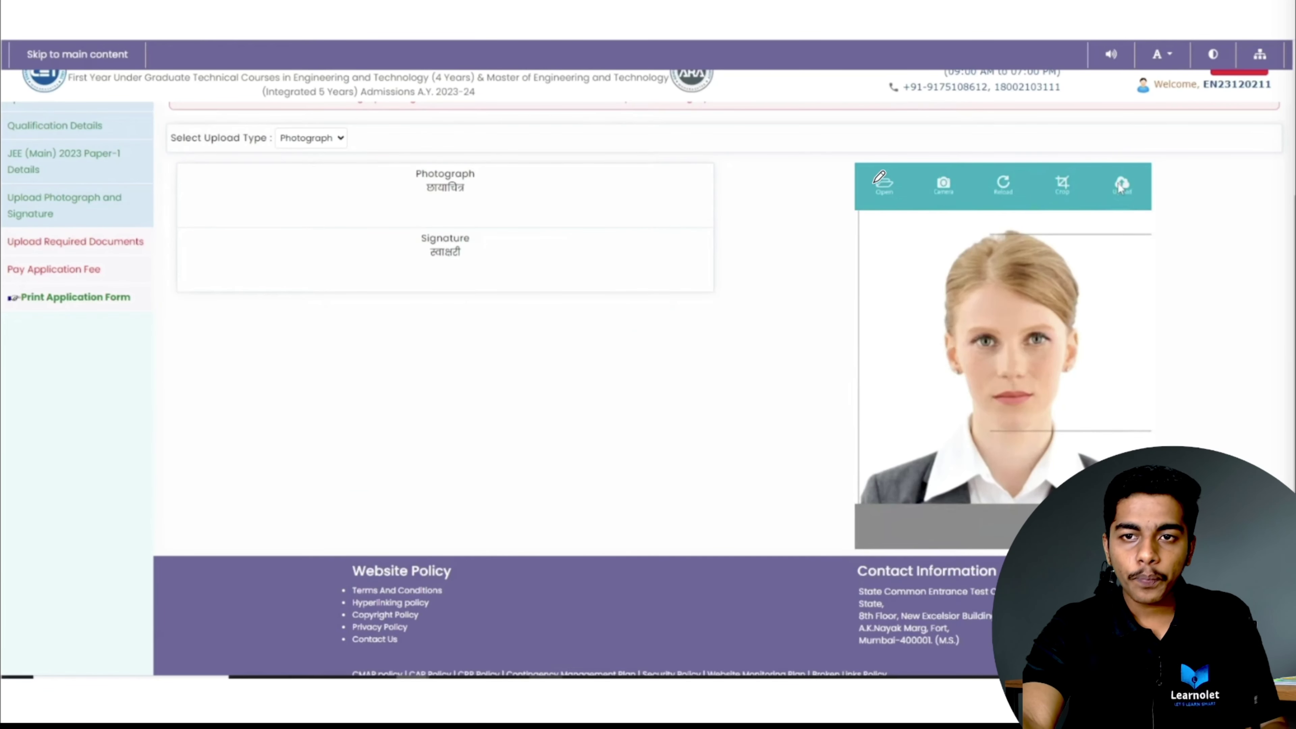
Circle the Open and Upload commands above the photograph preview in red.
mouse_move(873, 167)
mouse_down()
mouse_move(891, 159)
mouse_move(850, 186)
mouse_move(869, 170)
mouse_up()
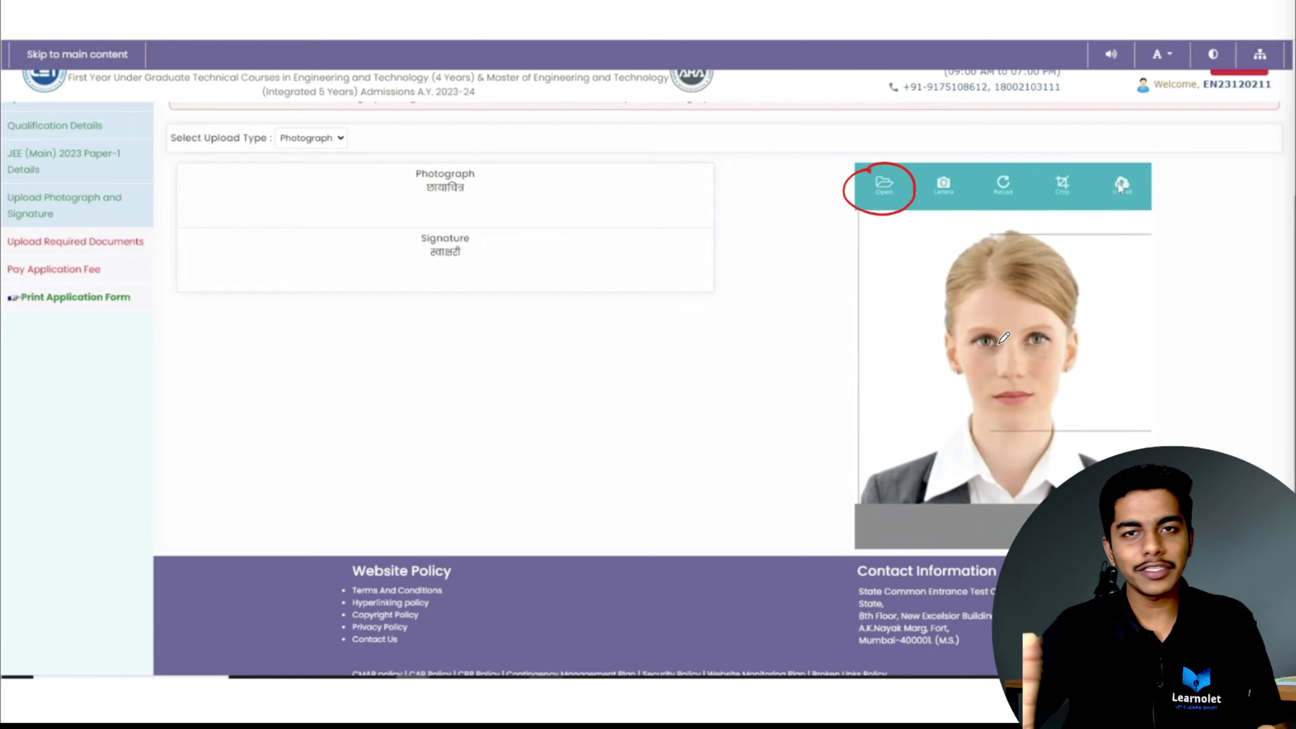
mouse_move(1121, 219)
mouse_down()
mouse_move(1102, 179)
mouse_move(1148, 195)
mouse_move(1094, 210)
mouse_up()
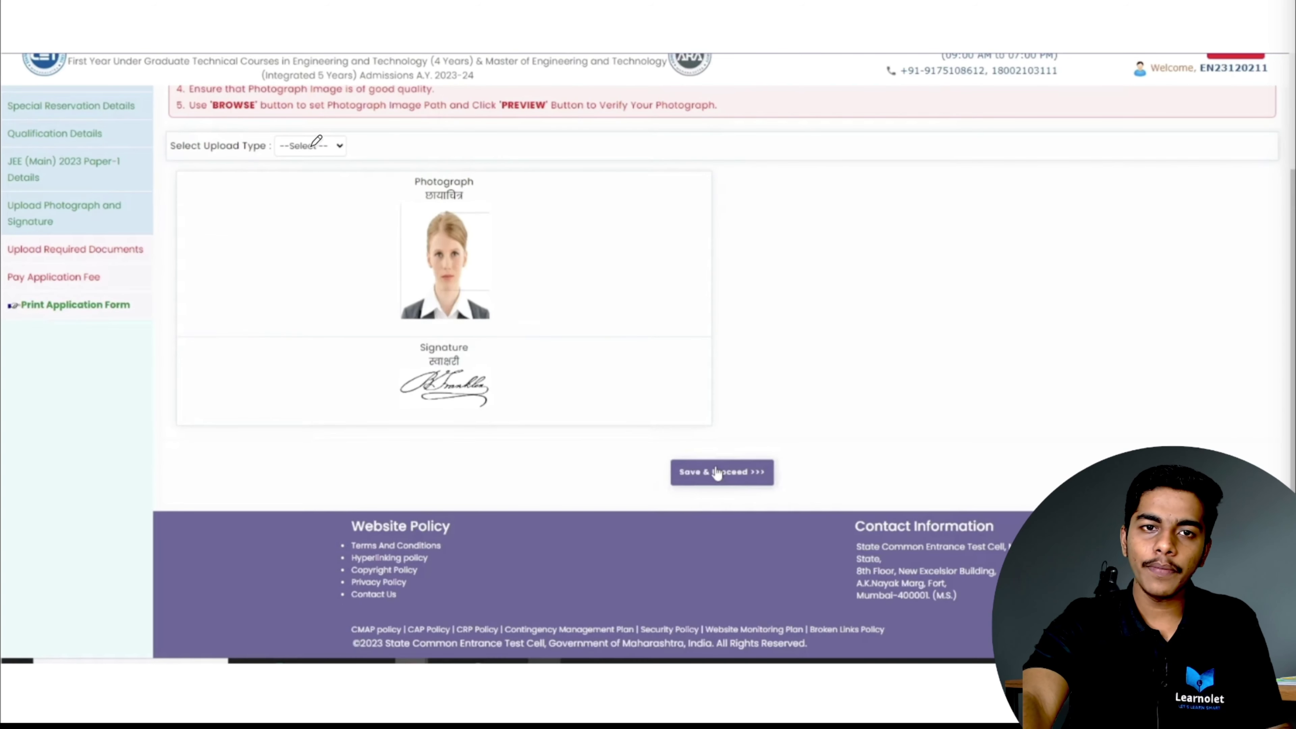
Circle the upload type list and Save & Proceed in red, and save the photograph and signature to continue to Upload Required Documents.
mouse_move(334, 160)
mouse_down()
mouse_move(272, 147)
mouse_move(323, 166)
mouse_up()
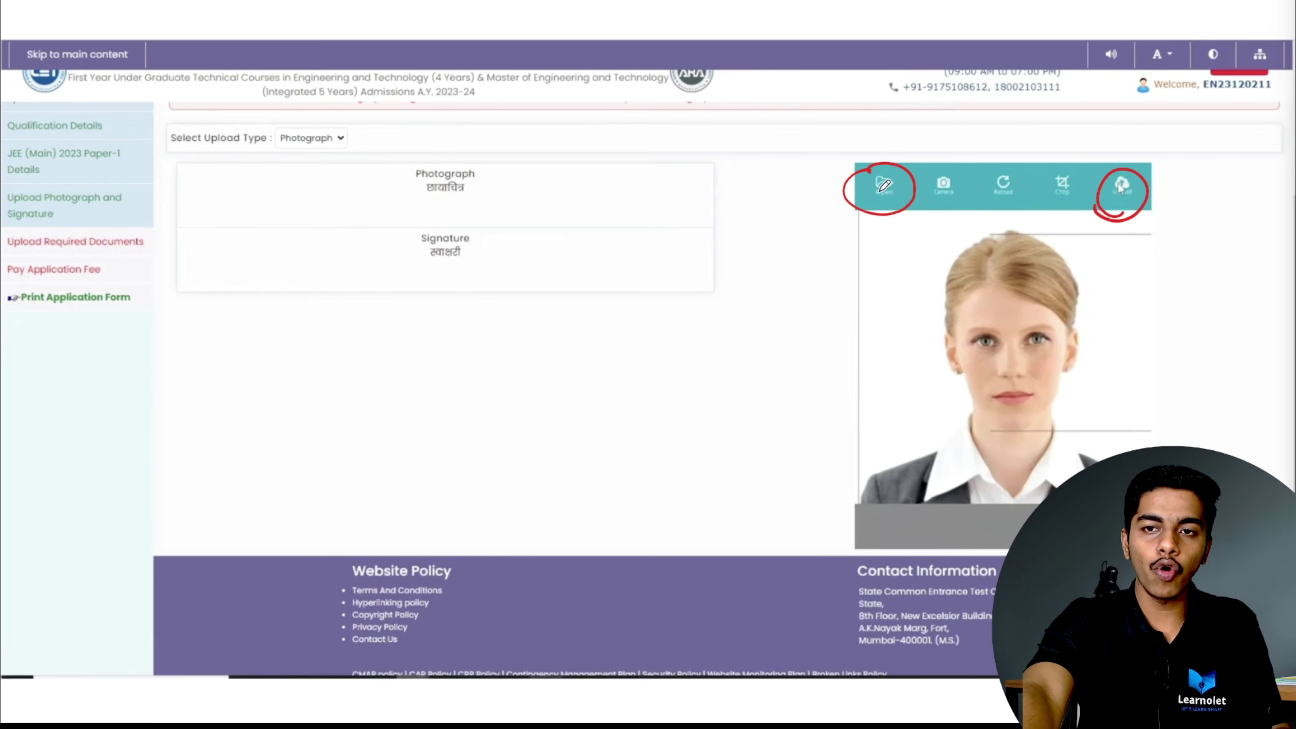
mouse_move(802, 196)
mouse_down()
mouse_move(836, 195)
mouse_move(821, 210)
mouse_up()
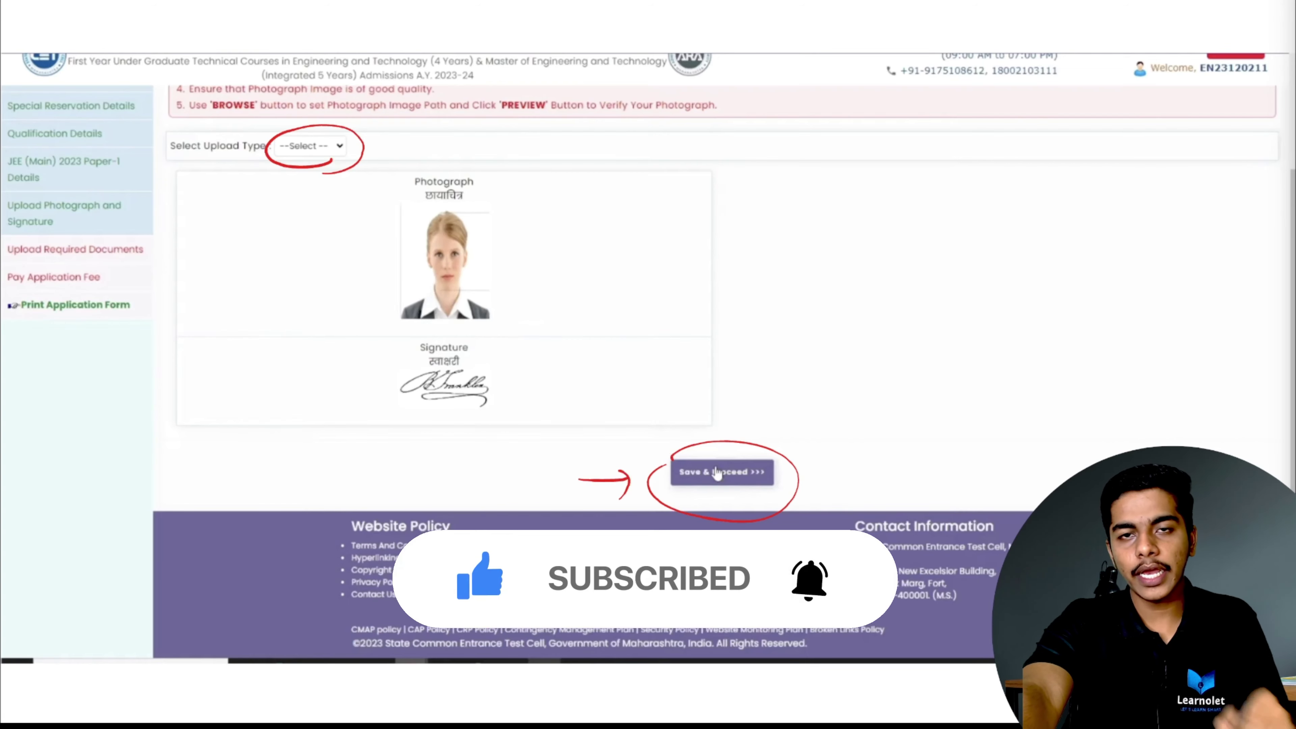
click(717, 473)
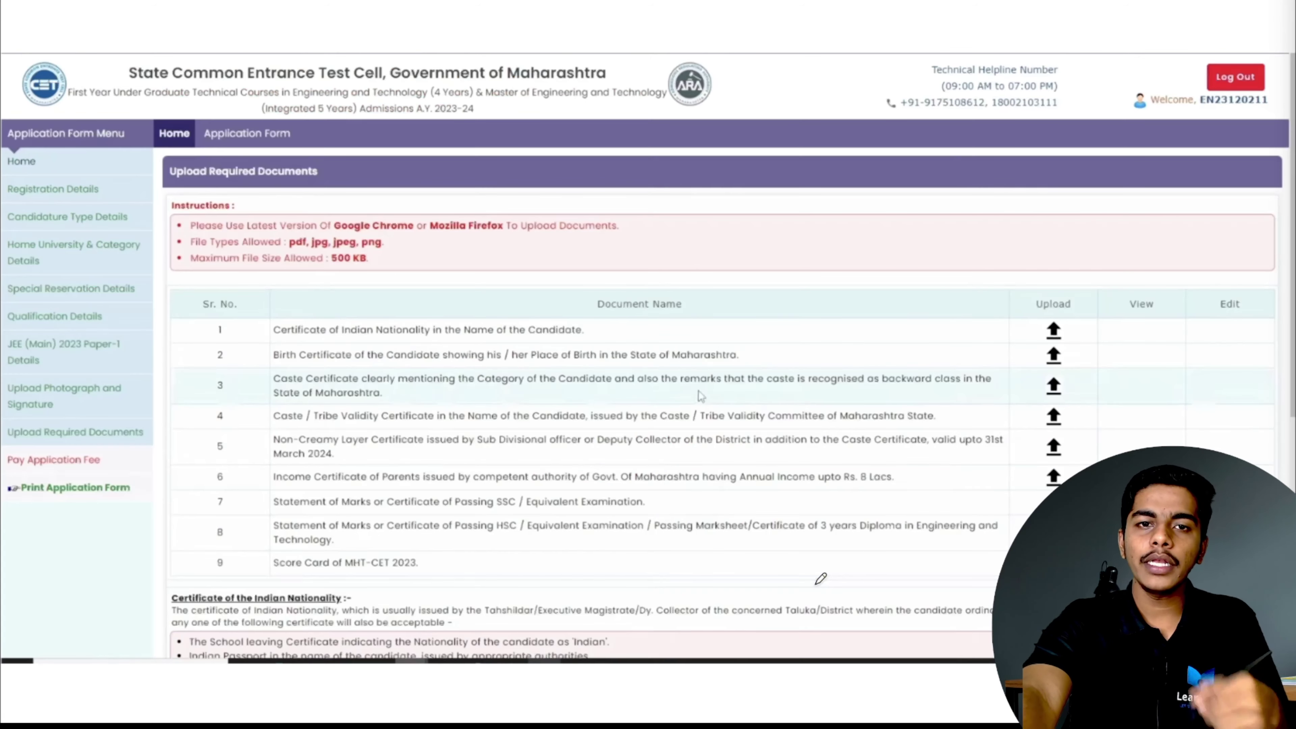